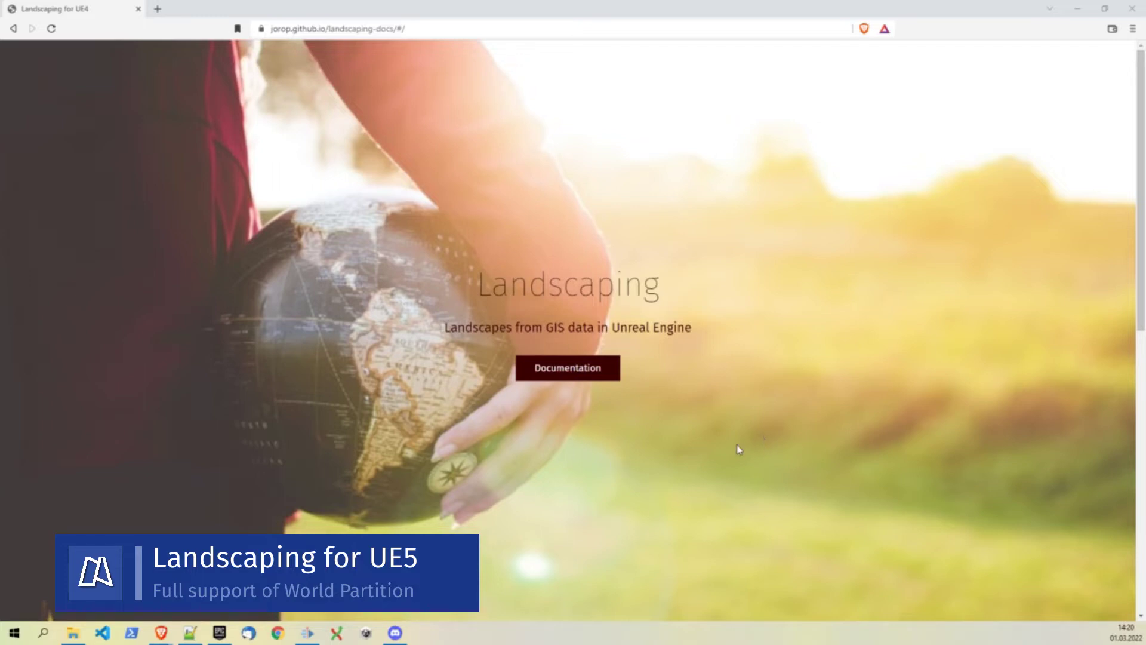
Open a File Explorer window on F:\Epic Games and move it to the screen centre.
{"action": "key", "text": "super+e"}
{"action": "left_click_drag", "start_coordinate": [1068, 157], "coordinate": [489, 170]}
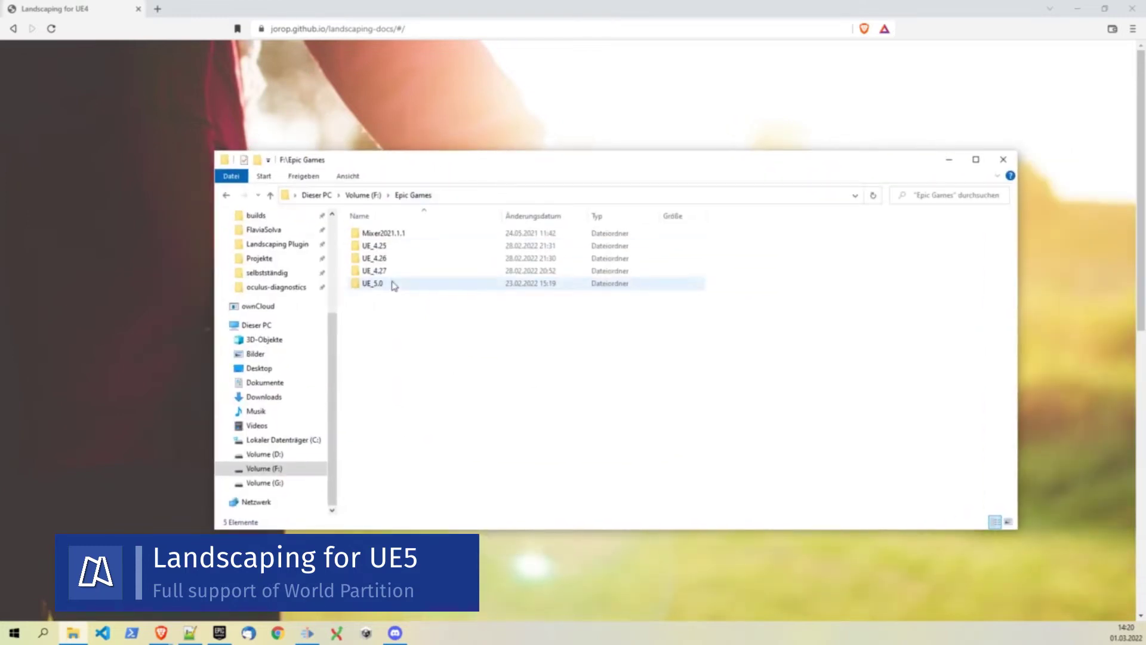
Go to UE_4.27\Engine\Plugins\Marketplace and select the Landscaping plugin folder for copying.
{"action": "double_click", "coordinate": [376, 270]}
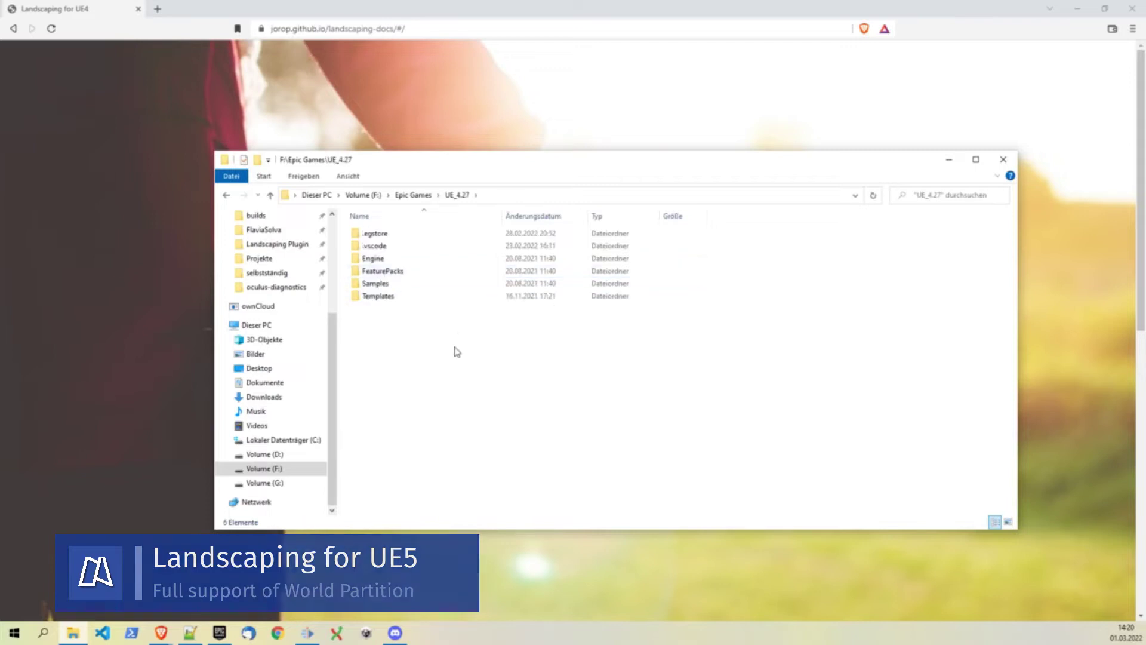
{"action": "left_click", "coordinate": [391, 247]}
{"action": "double_click", "coordinate": [382, 259]}
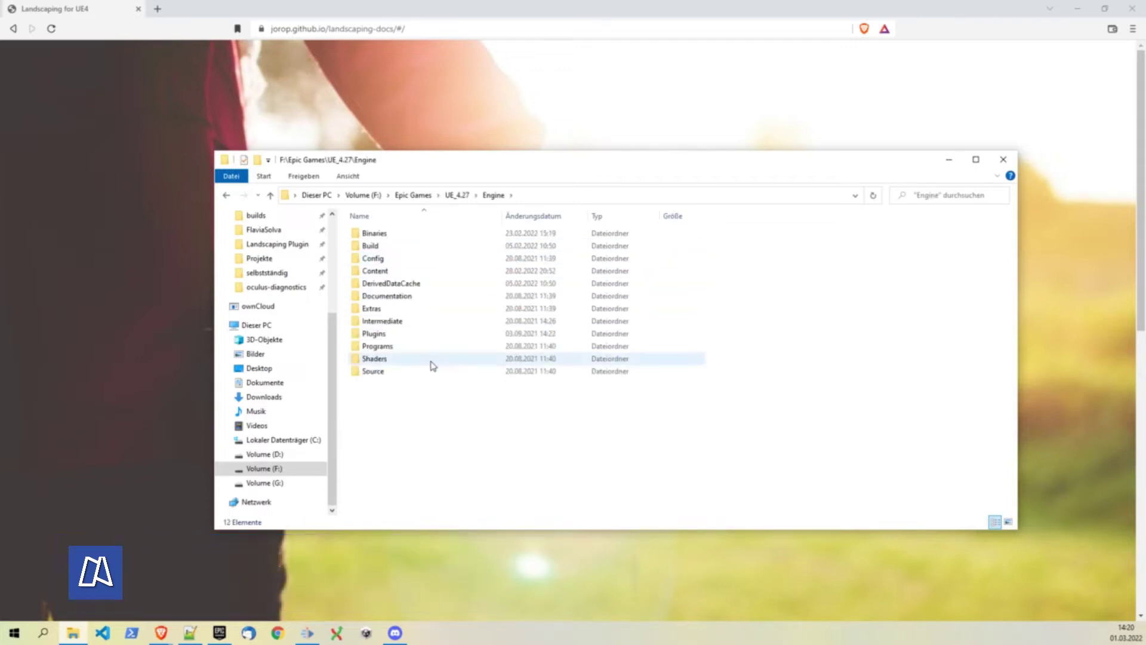
{"action": "left_click", "coordinate": [403, 336]}
{"action": "double_click", "coordinate": [404, 336]}
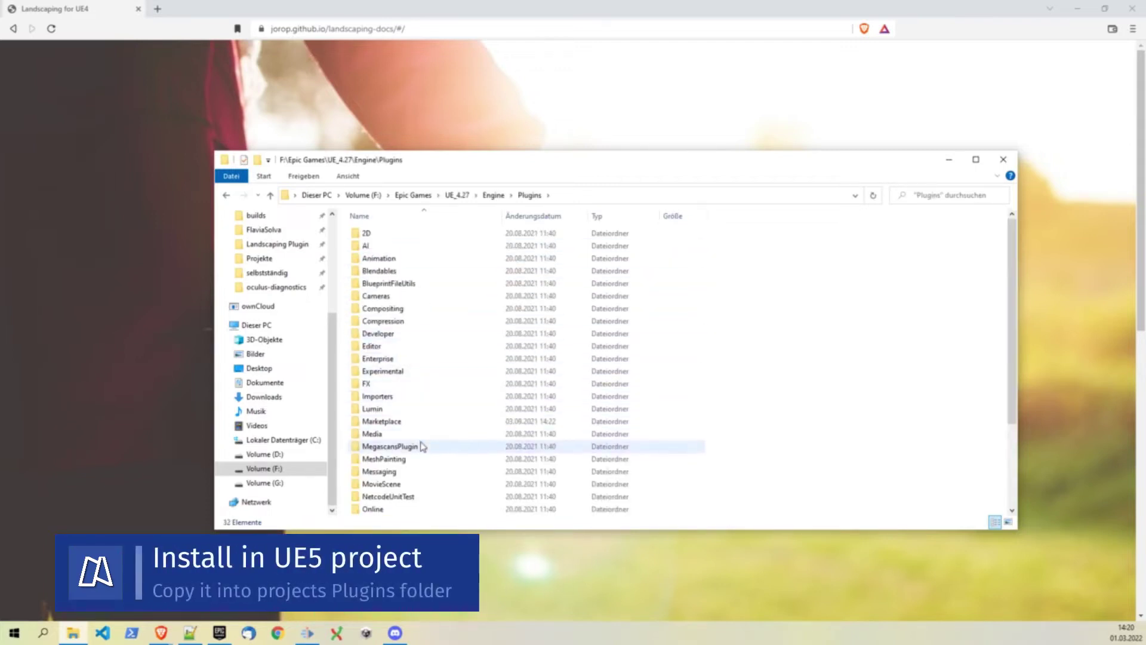
{"action": "double_click", "coordinate": [401, 426]}
{"action": "left_click", "coordinate": [390, 233]}
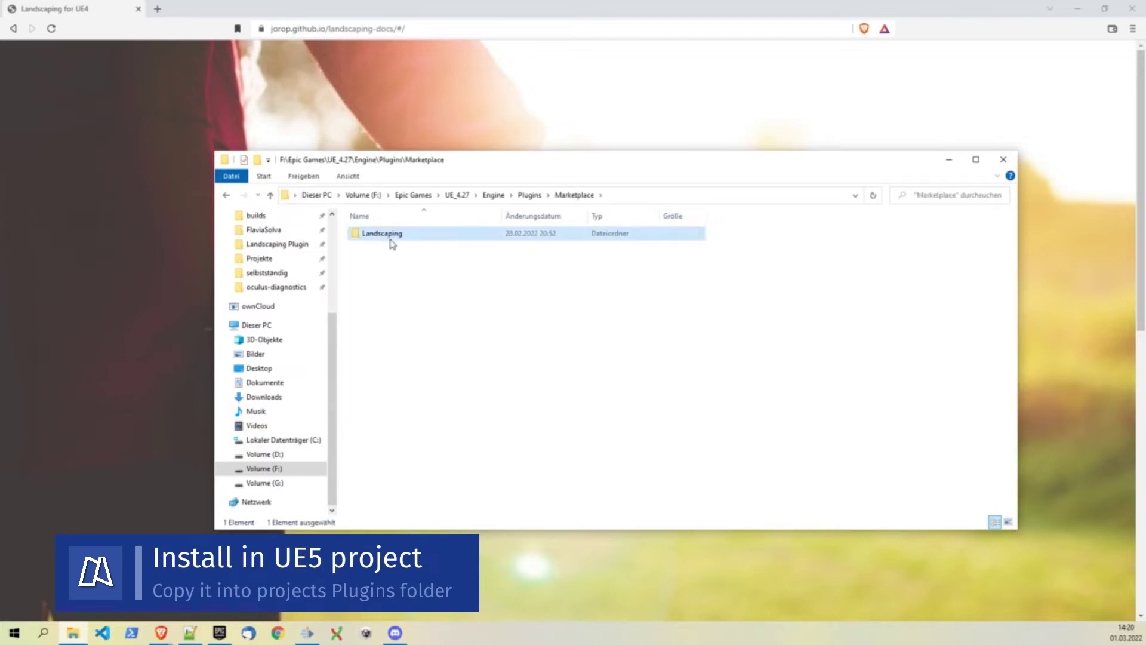
Create a Plugins folder in Unreal_Projects\LandscapingTest5 and paste Landscaping into it.
{"action": "left_click", "coordinate": [418, 195]}
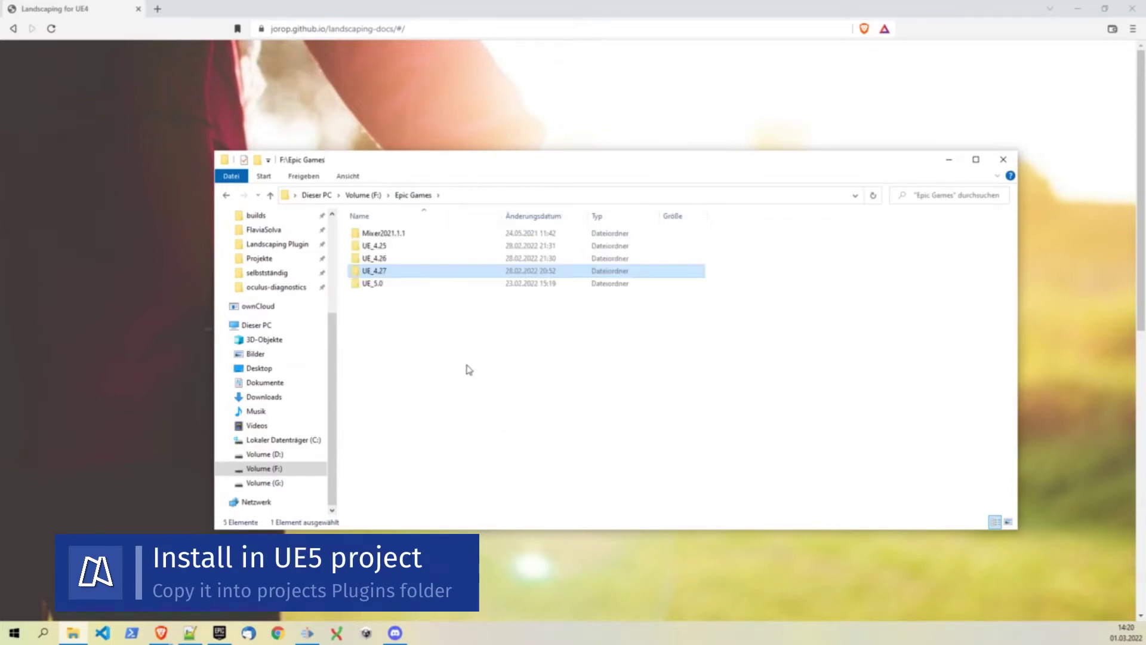
{"action": "left_click", "coordinate": [363, 195]}
{"action": "double_click", "coordinate": [387, 309]}
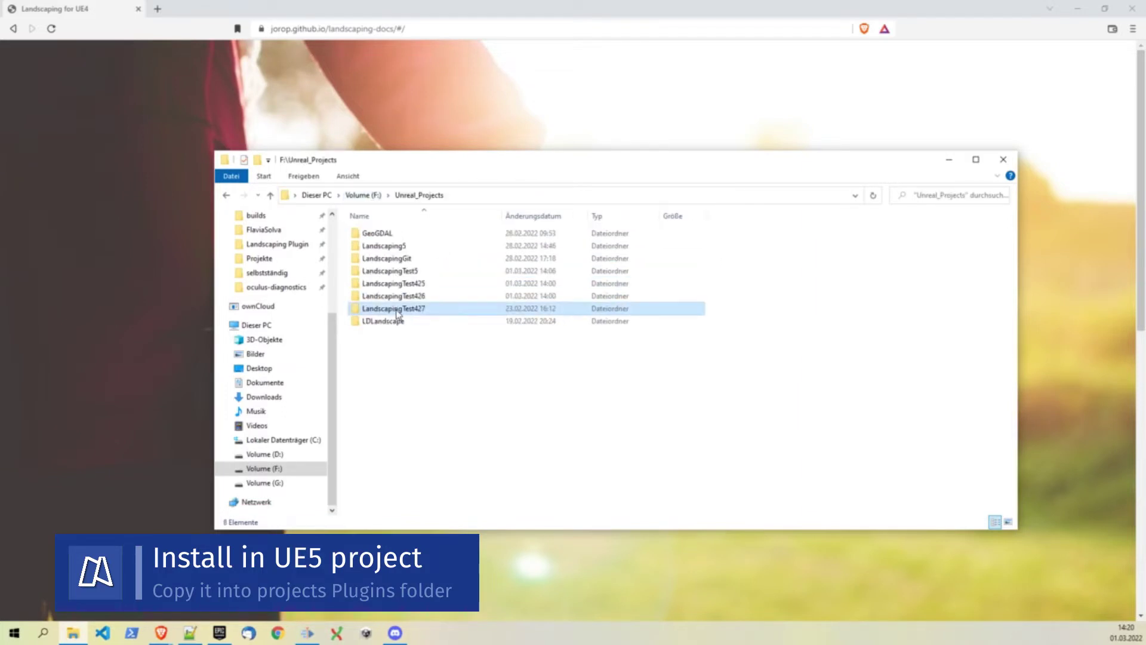
{"action": "left_click", "coordinate": [406, 273]}
{"action": "double_click", "coordinate": [406, 275]}
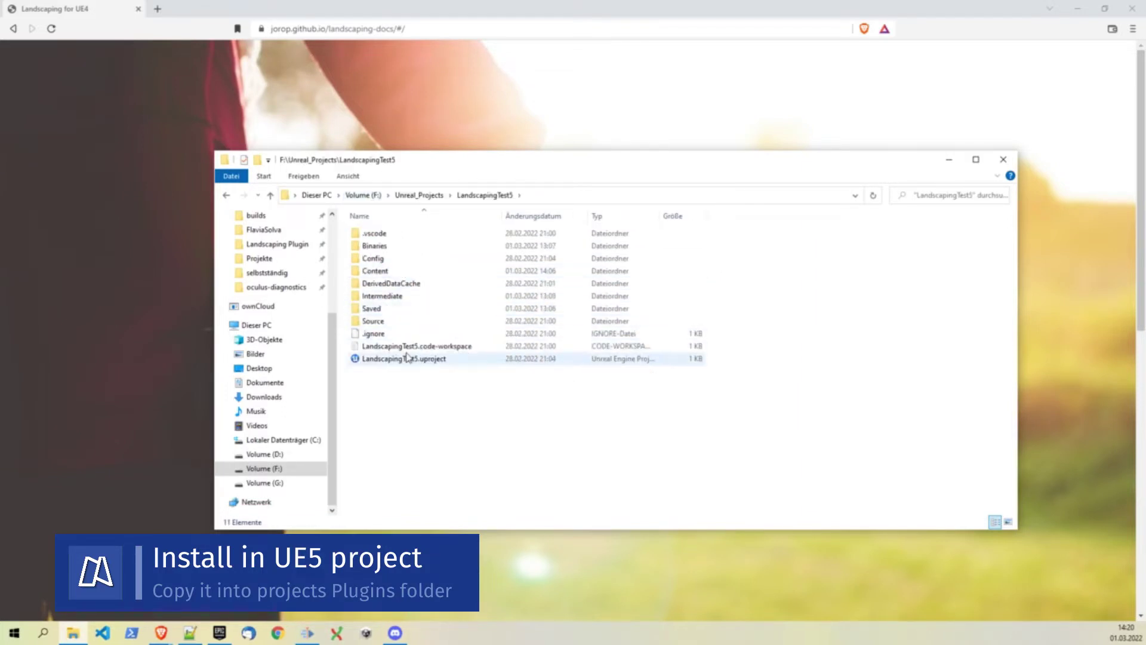
{"action": "right_click", "coordinate": [409, 398]}
{"action": "mouse_move", "coordinate": [486, 370]}
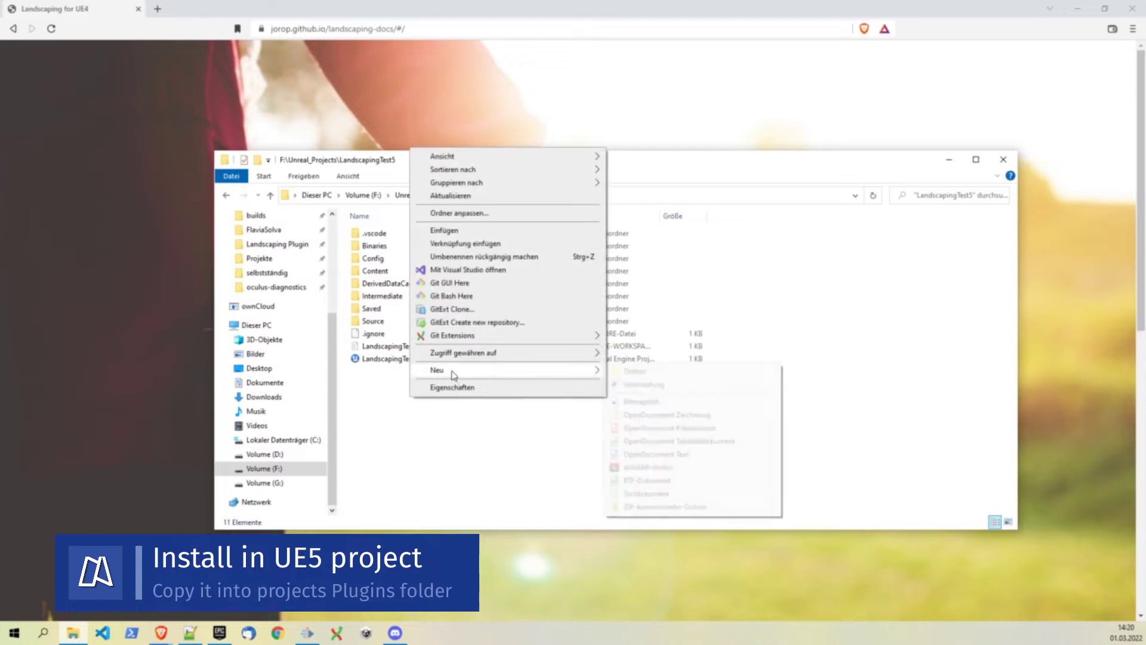
{"action": "left_click", "coordinate": [627, 376]}
{"action": "type", "text": "Plugins"}
{"action": "key", "text": "Return"}
{"action": "key", "text": "Return"}
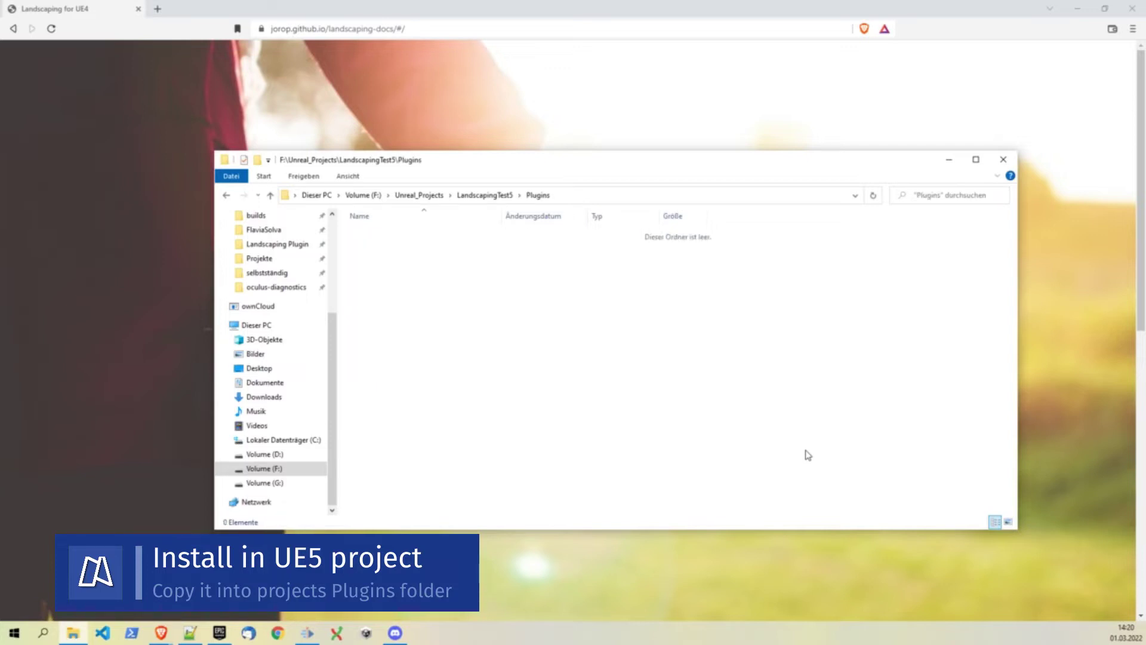
{"action": "key", "text": "ctrl+v"}
Delete the Binaries and Intermediate folders from the LandscapingTest5 project folder.
{"action": "left_click_drag", "start_coordinate": [464, 167], "coordinate": [477, 177]}
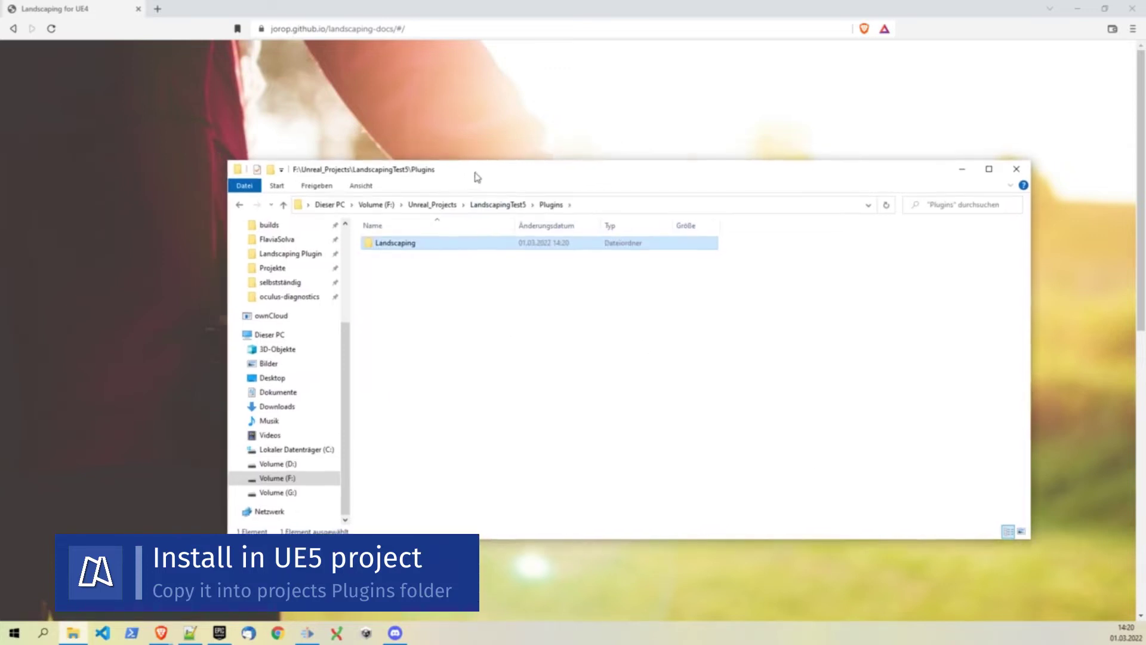
{"action": "left_click", "coordinate": [492, 207]}
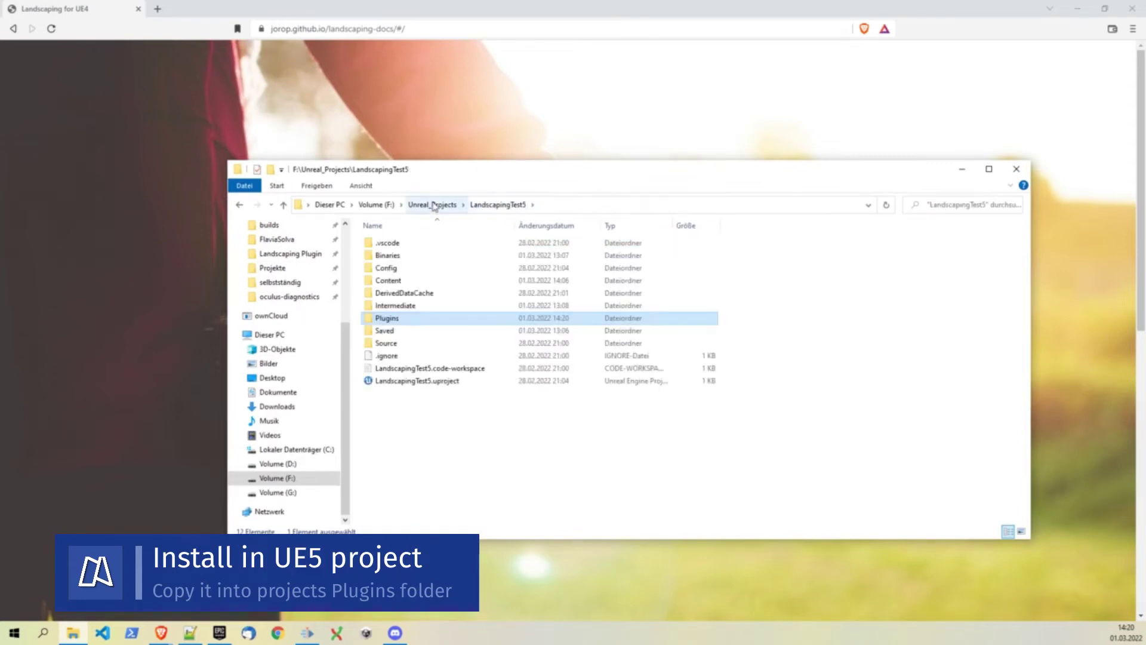
{"action": "left_click", "coordinate": [390, 256]}
{"action": "left_click", "coordinate": [420, 305], "text": "ctrl"}
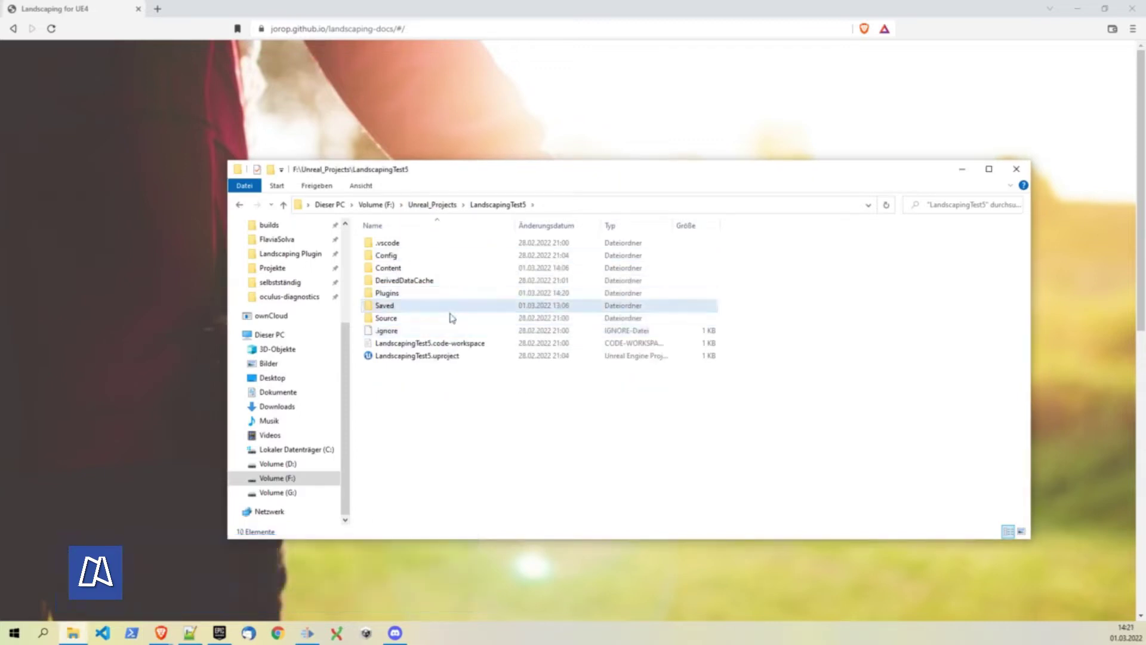
{"action": "left_click", "coordinate": [403, 323]}
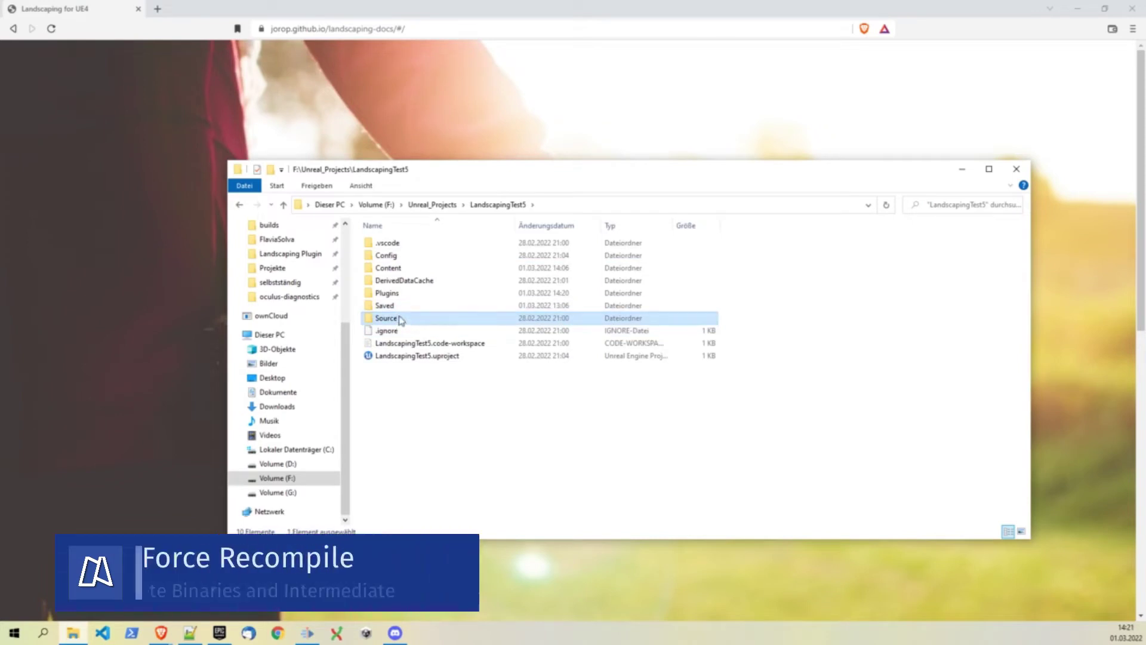
Delete the Binaries and Intermediate folders inside Plugins\Landscaping.
{"action": "left_click", "coordinate": [393, 296]}
{"action": "double_click", "coordinate": [393, 296]}
{"action": "double_click", "coordinate": [408, 244]}
{"action": "left_click", "coordinate": [394, 244]}
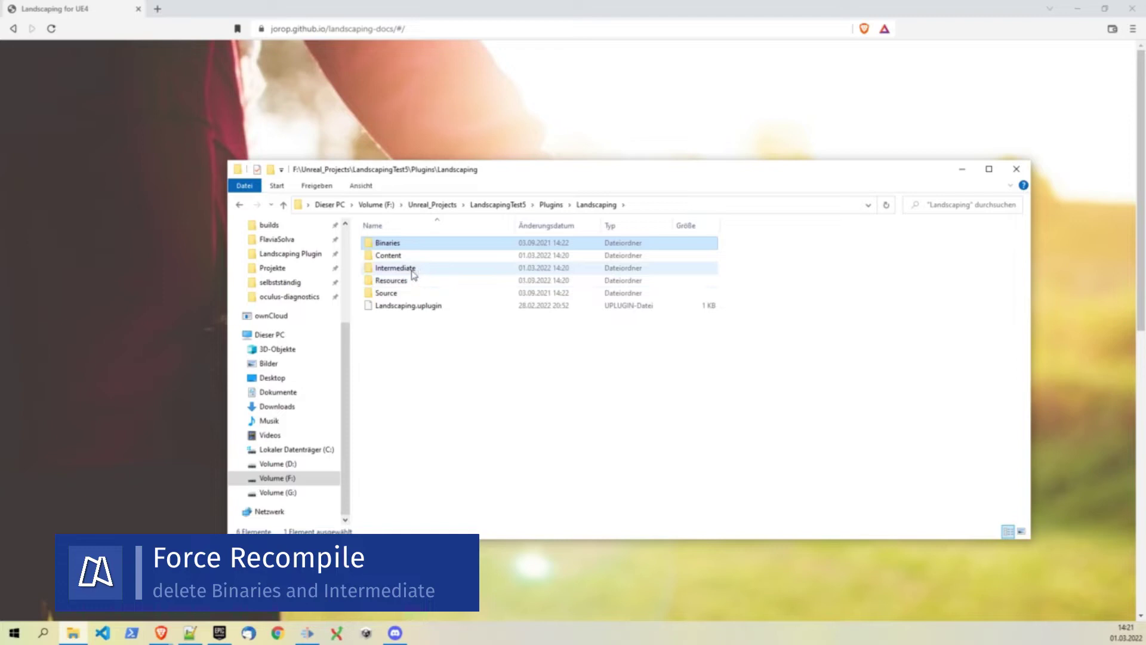
{"action": "left_click", "coordinate": [412, 269], "text": "ctrl"}
{"action": "key", "text": "Delete"}
{"action": "key", "text": "Return"}
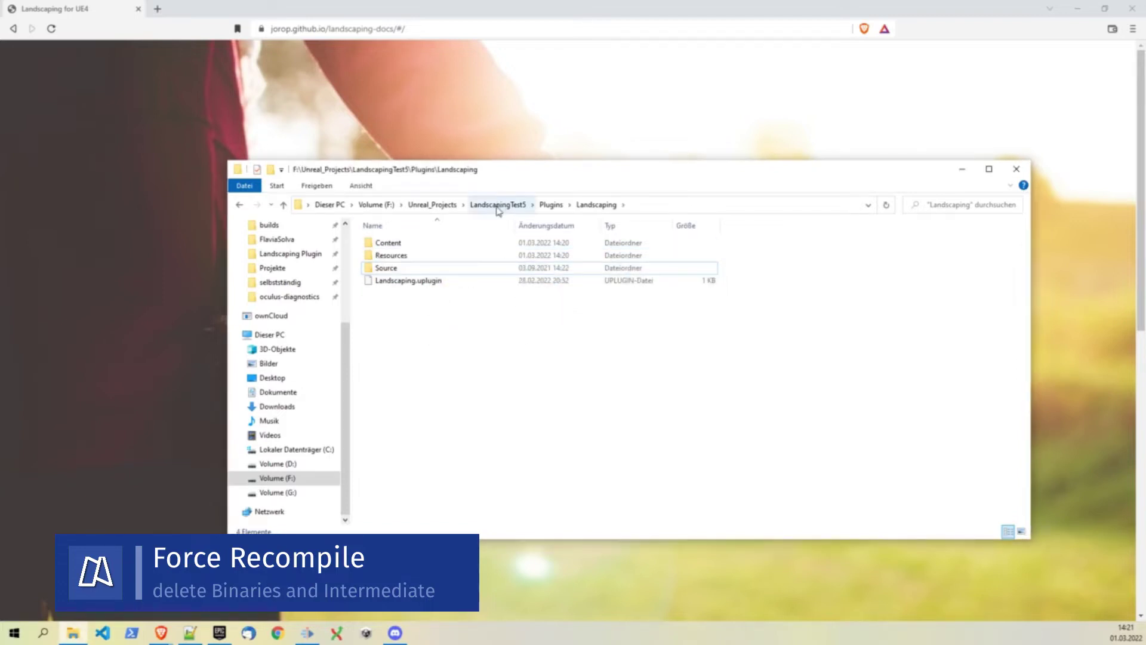
Launch LandscapingTest5 from the launcher's Bibliothek, accepting the incompatible plugin and the module rebuild.
{"action": "left_click", "coordinate": [219, 632]}
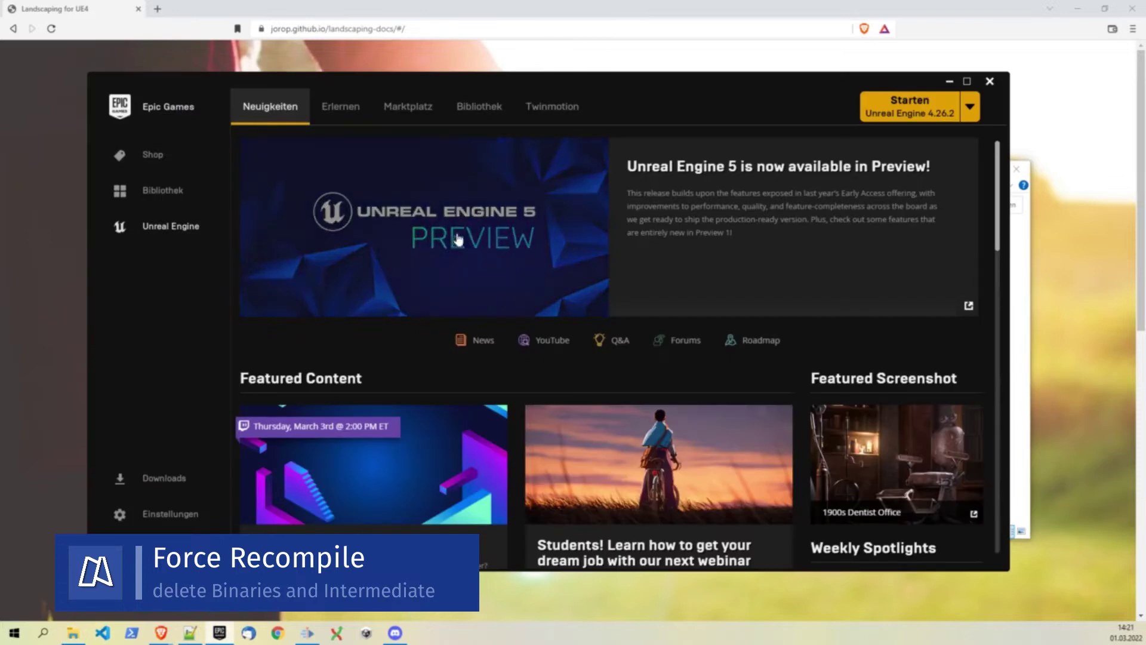
{"action": "left_click", "coordinate": [482, 115]}
{"action": "scroll", "coordinate": [596, 287], "scroll_direction": "down", "scroll_amount": 2}
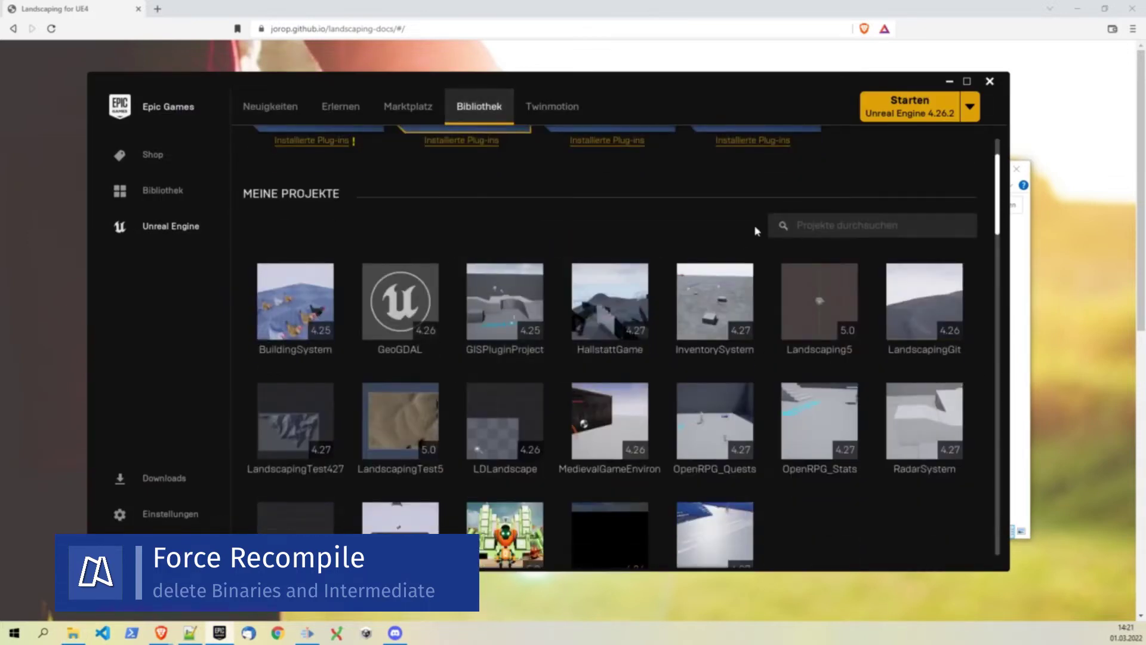
{"action": "double_click", "coordinate": [410, 425]}
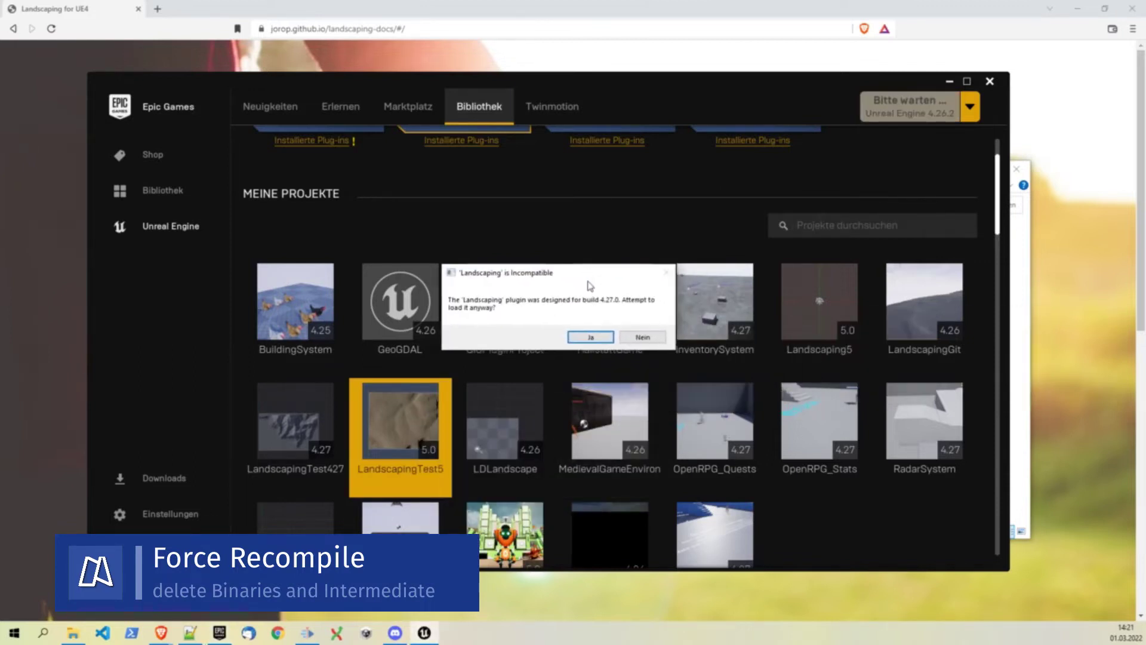
{"action": "left_click", "coordinate": [599, 334]}
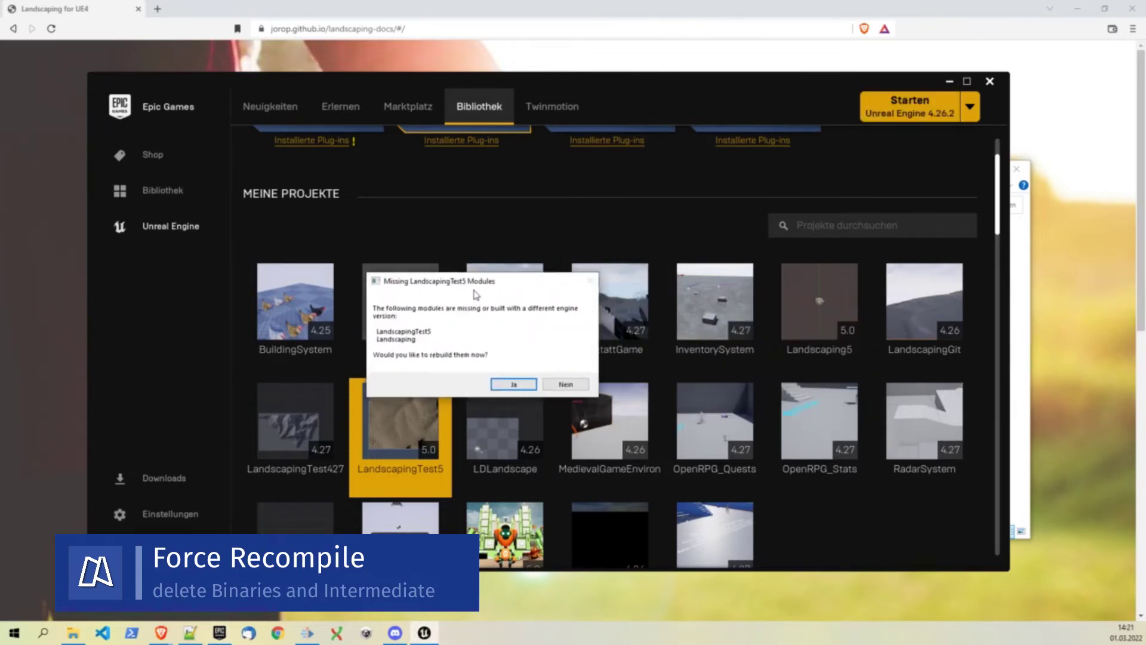
{"action": "left_click", "coordinate": [527, 384]}
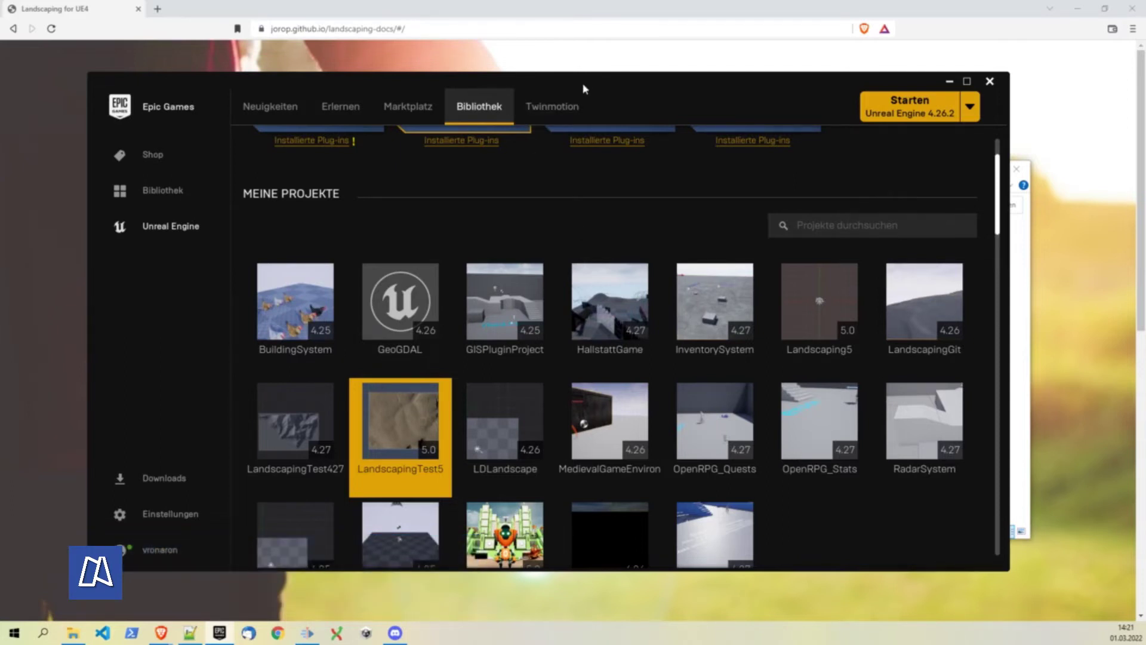
{"action": "left_click_drag", "start_coordinate": [583, 88], "coordinate": [583, 92]}
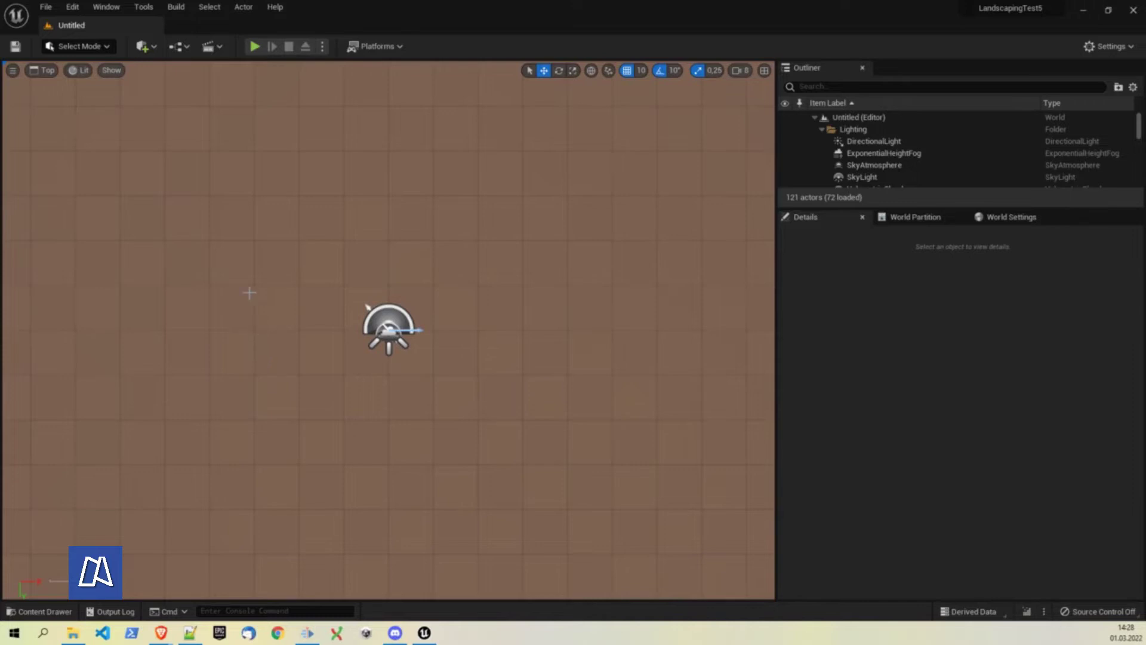
Open the Landscaping panel from the Window menu, reposition it, and minimise it.
{"action": "left_click", "coordinate": [106, 7]}
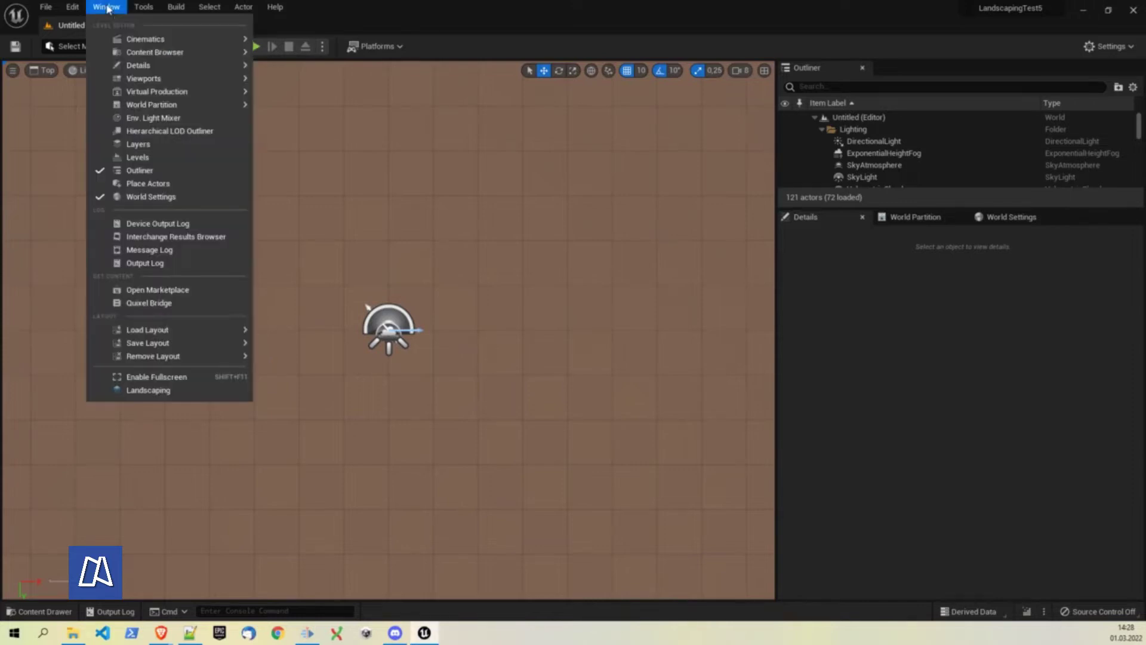
{"action": "left_click", "coordinate": [197, 392]}
{"action": "left_click_drag", "start_coordinate": [434, 169], "coordinate": [400, 150]}
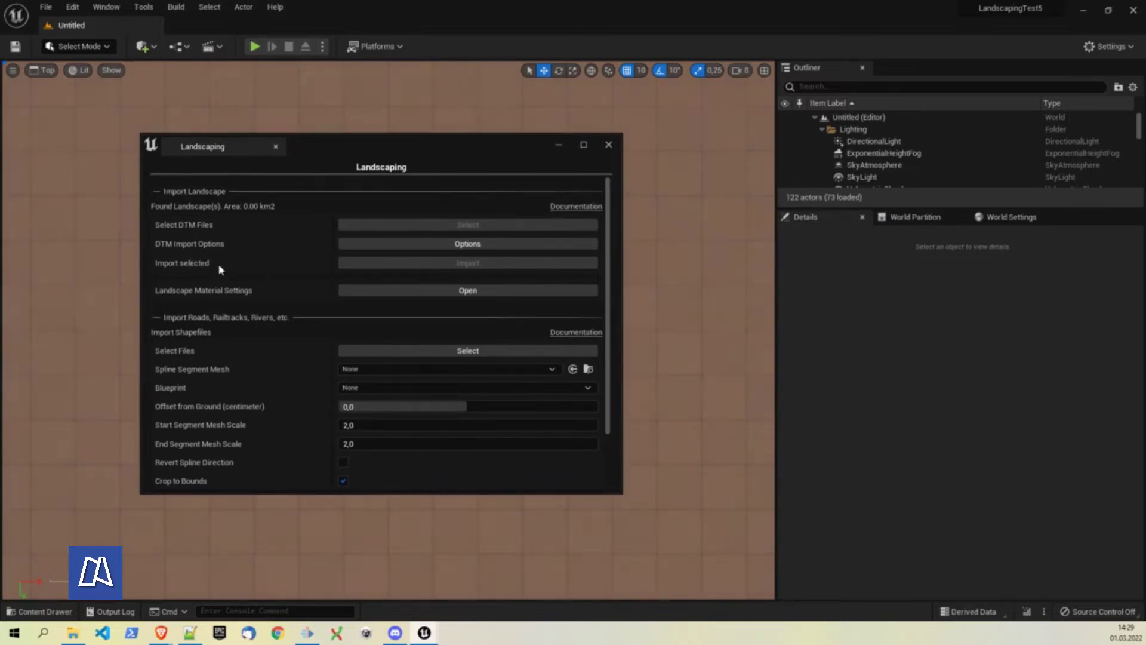
{"action": "left_click", "coordinate": [106, 7]}
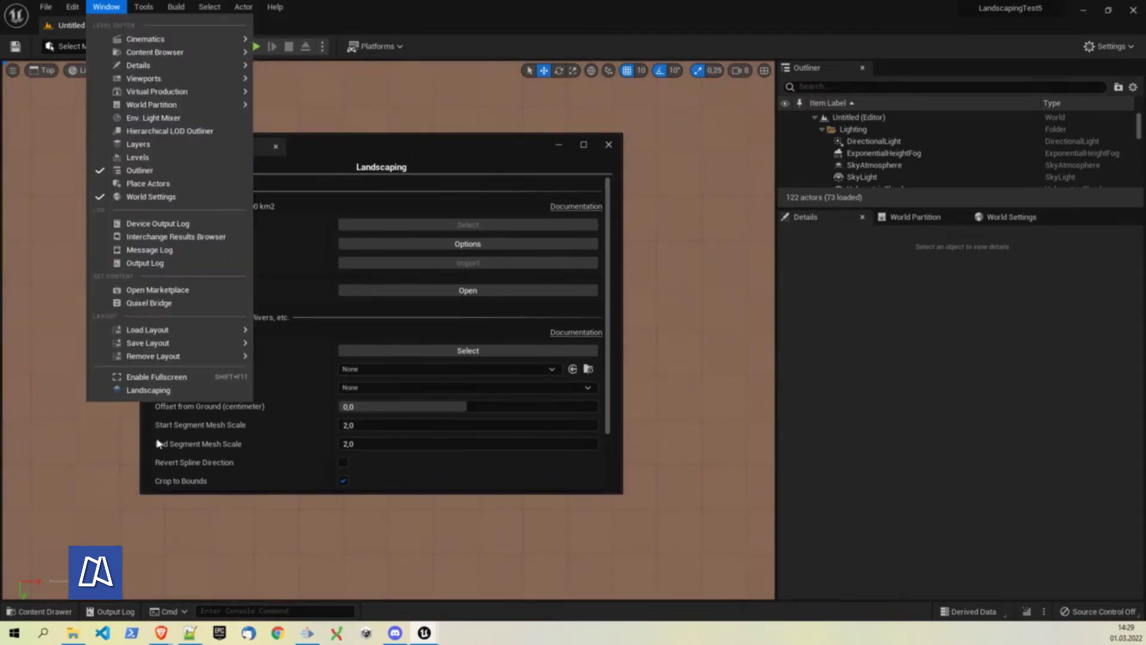
{"action": "left_click", "coordinate": [417, 153]}
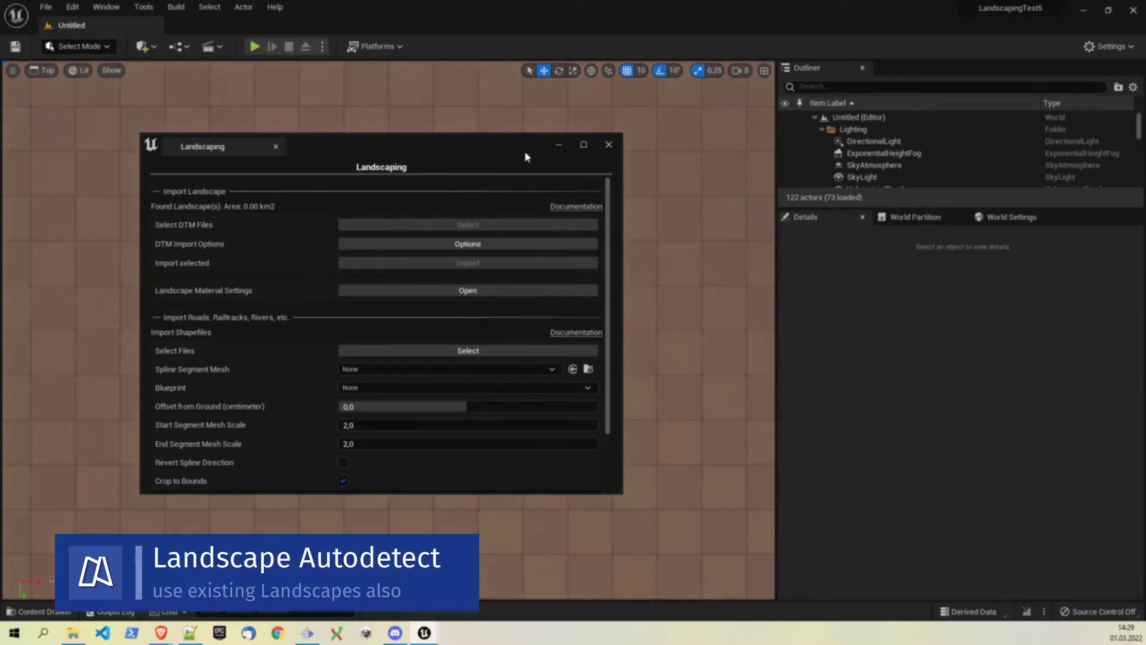
{"action": "left_click", "coordinate": [555, 145]}
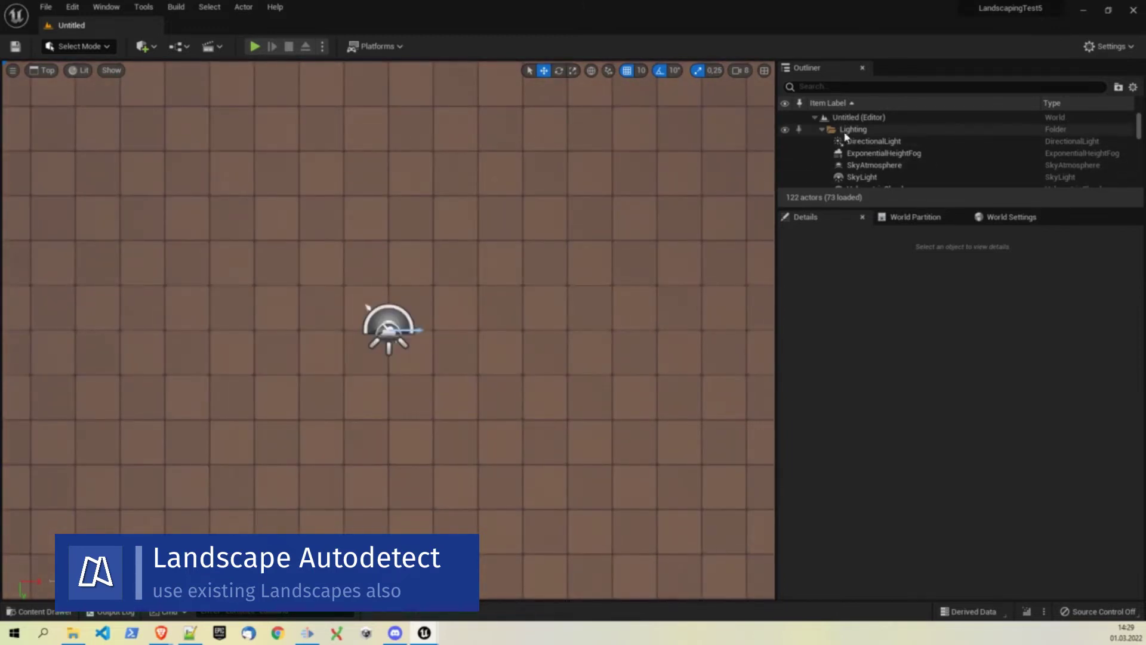
Collapse the Lighting folder to review the Landscape actors, then close the Landscaping window.
{"action": "left_click", "coordinate": [823, 128]}
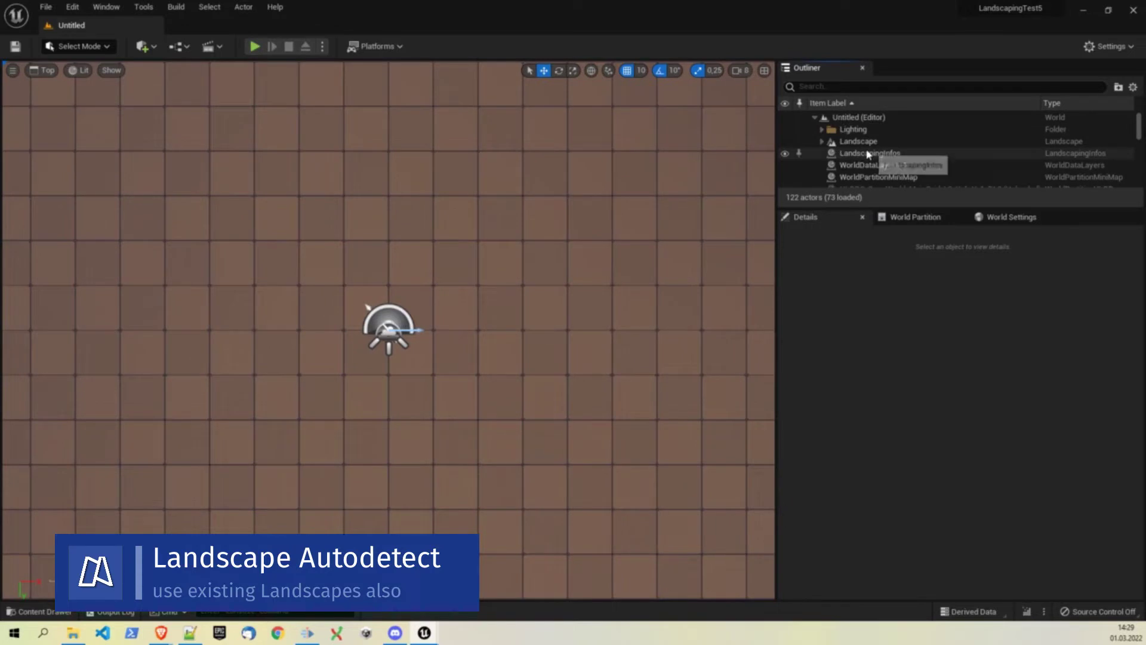
{"action": "scroll", "coordinate": [496, 275], "scroll_direction": "down", "scroll_amount": 6}
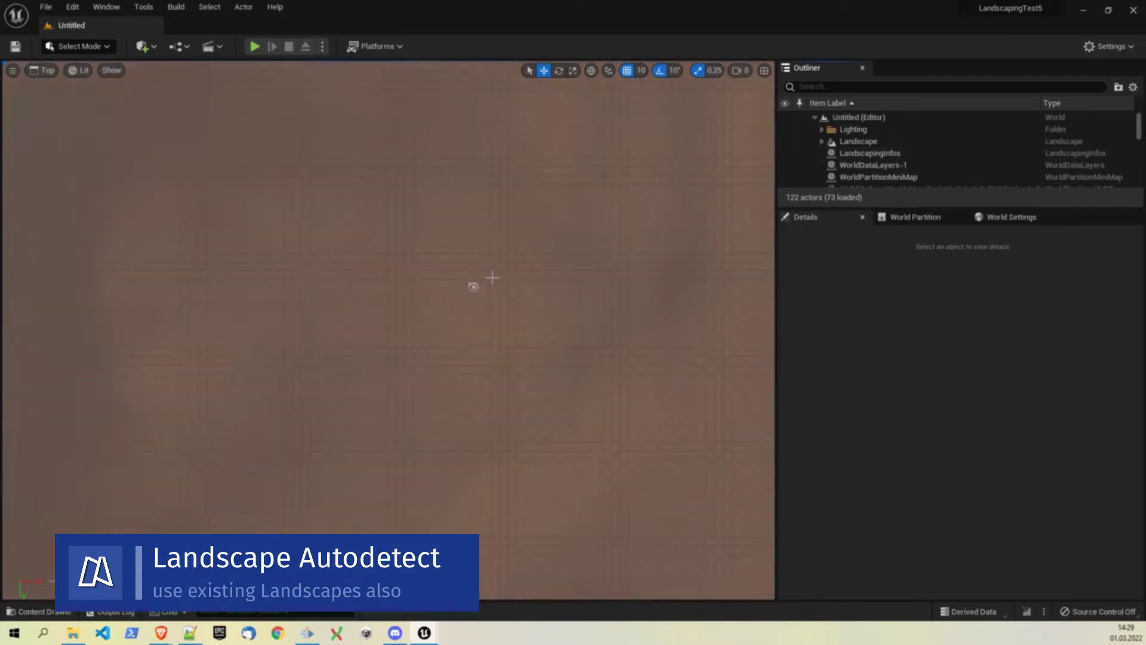
{"action": "scroll", "coordinate": [522, 275], "scroll_direction": "down", "scroll_amount": 5}
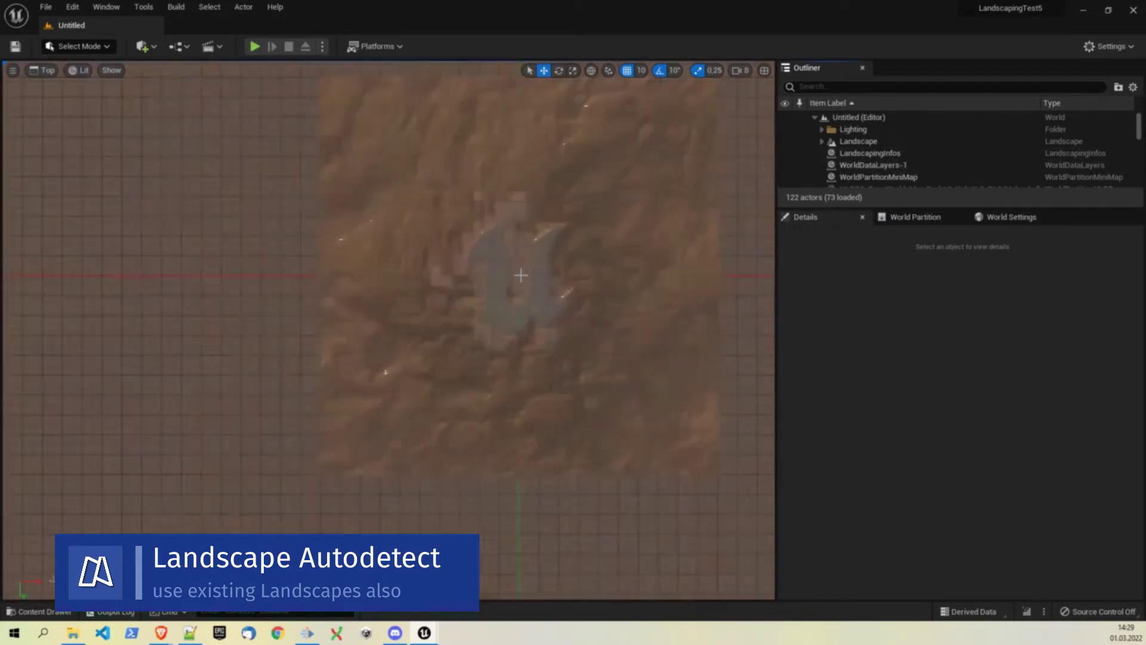
{"action": "scroll", "coordinate": [471, 256], "scroll_direction": "up", "scroll_amount": 10}
{"action": "mouse_move", "coordinate": [425, 632]}
{"action": "left_click", "coordinate": [484, 590]}
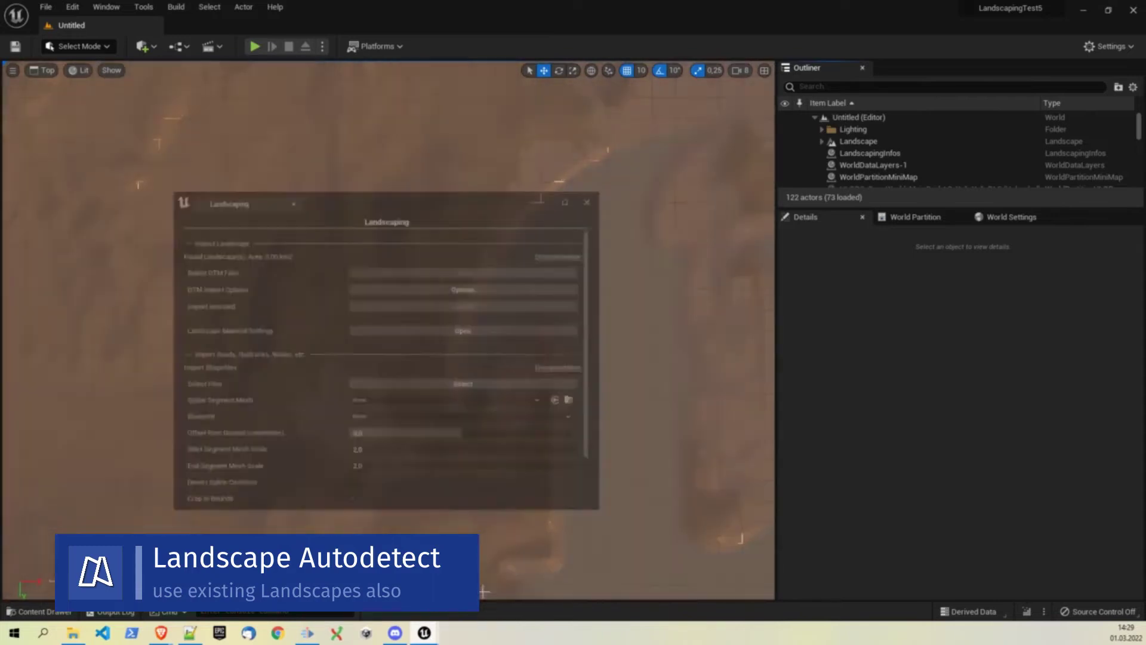
{"action": "left_click", "coordinate": [609, 145]}
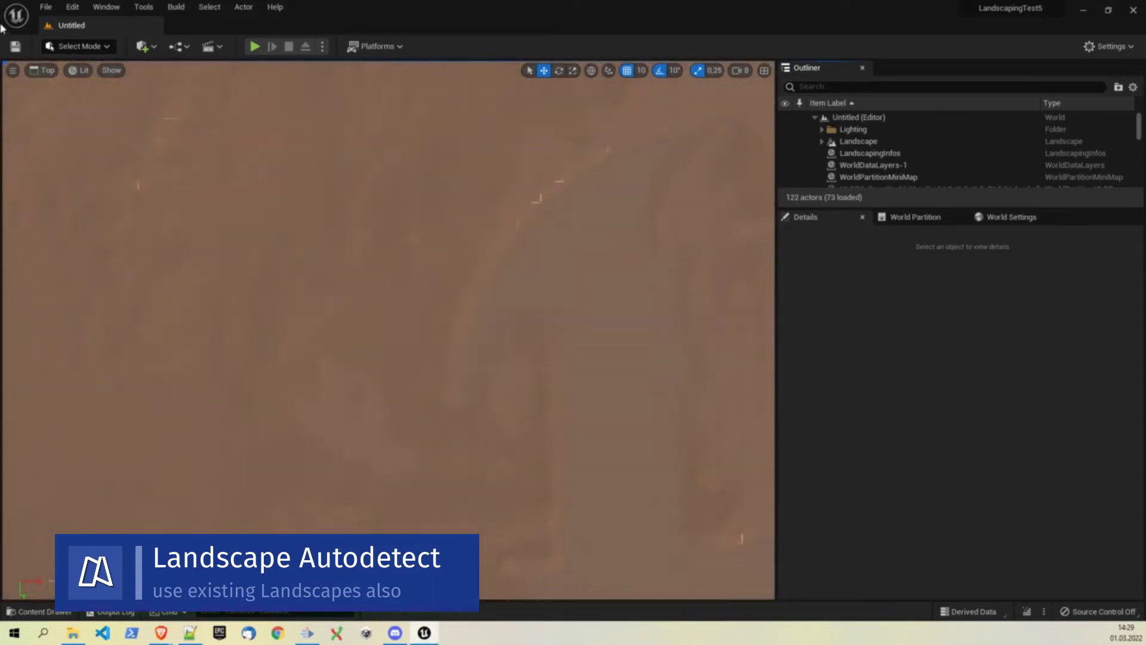
Create an Empty Open World level, choosing Don't Save for the old one, and open Landscaping.
{"action": "left_click", "coordinate": [46, 7]}
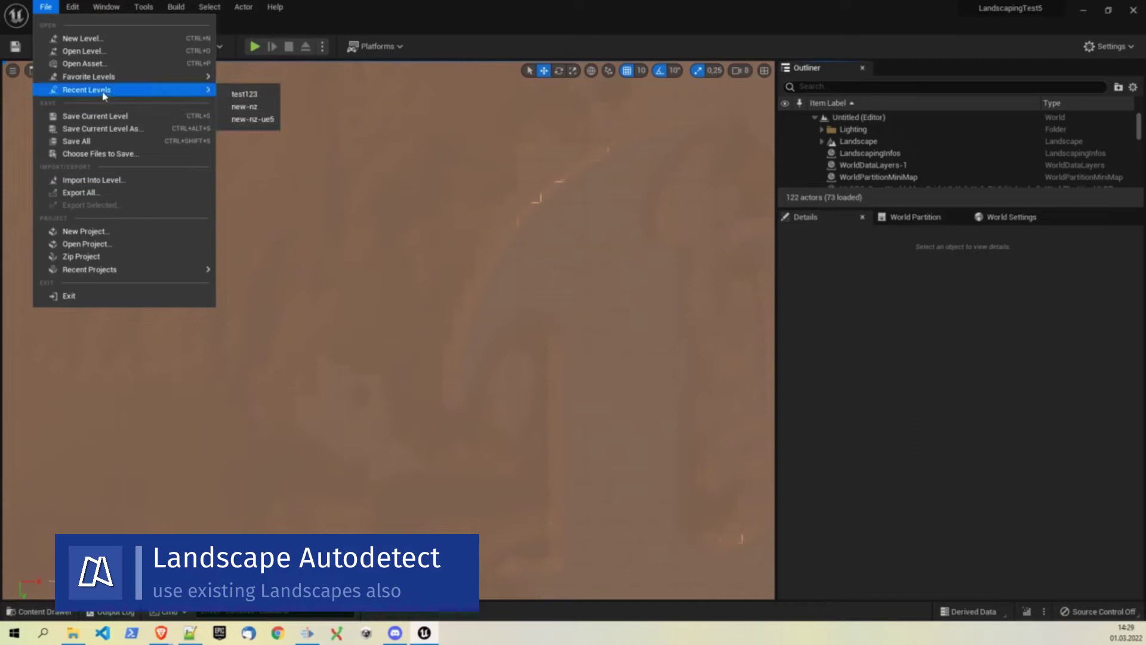
{"action": "mouse_move", "coordinate": [104, 74]}
{"action": "left_click", "coordinate": [81, 39]}
{"action": "left_click", "coordinate": [504, 351]}
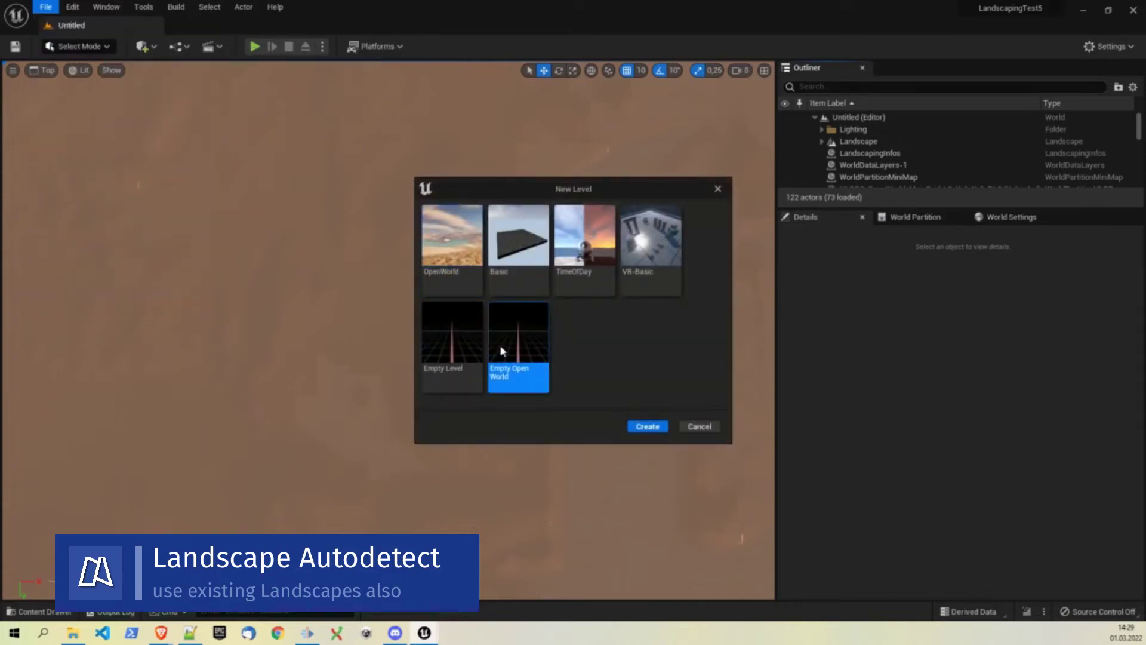
{"action": "left_click", "coordinate": [653, 427]}
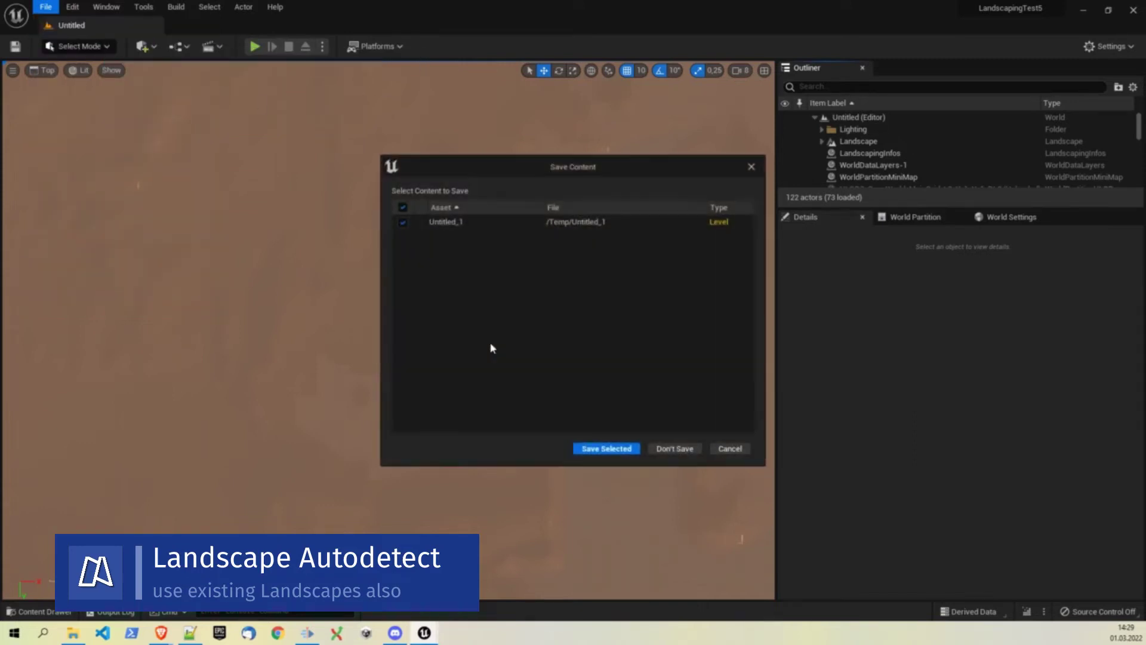
{"action": "left_click", "coordinate": [674, 448]}
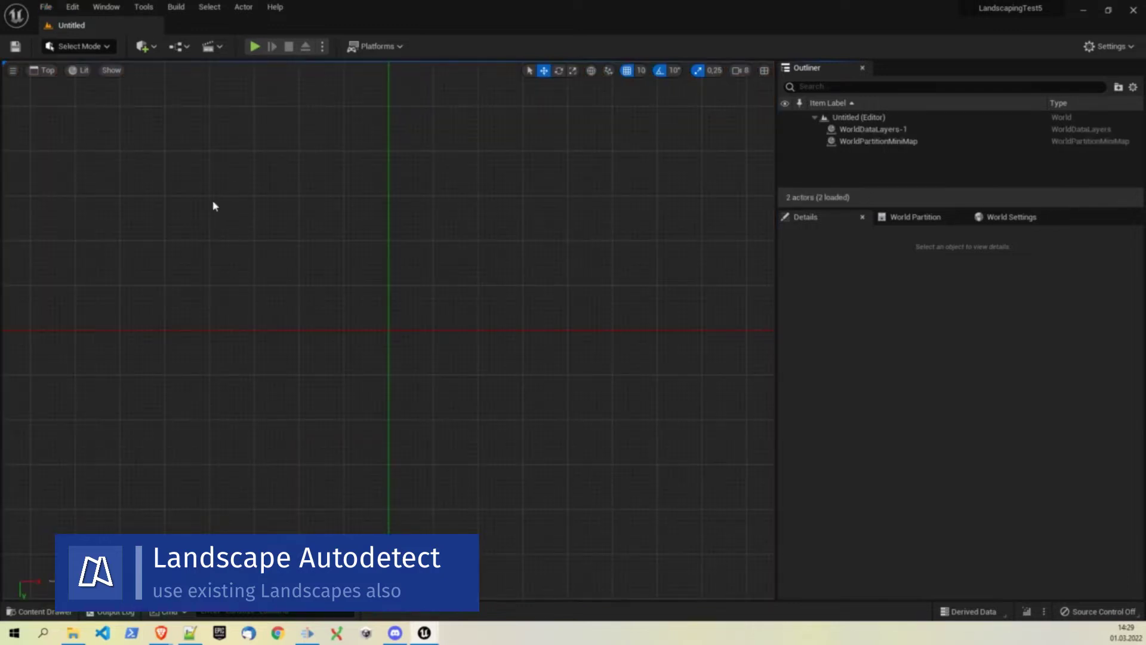
{"action": "left_click", "coordinate": [107, 6]}
{"action": "left_click", "coordinate": [155, 389]}
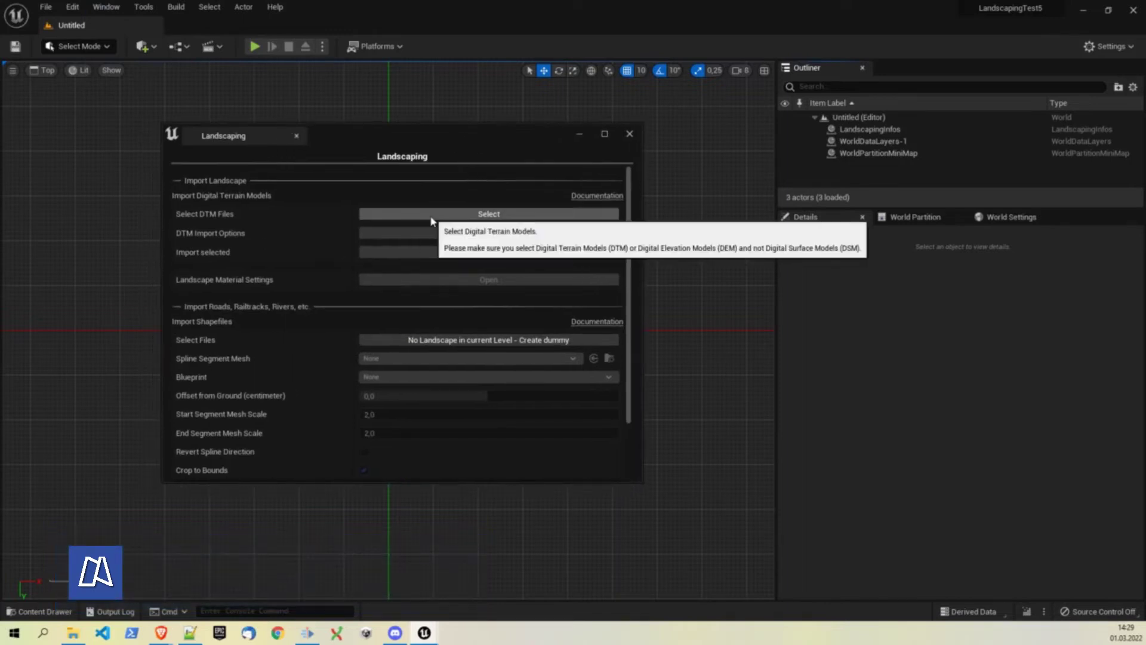
Load dgm_50201.tif from geodata\geotiff\Salzburg\50201 as the DTM file.
{"action": "left_click", "coordinate": [431, 214]}
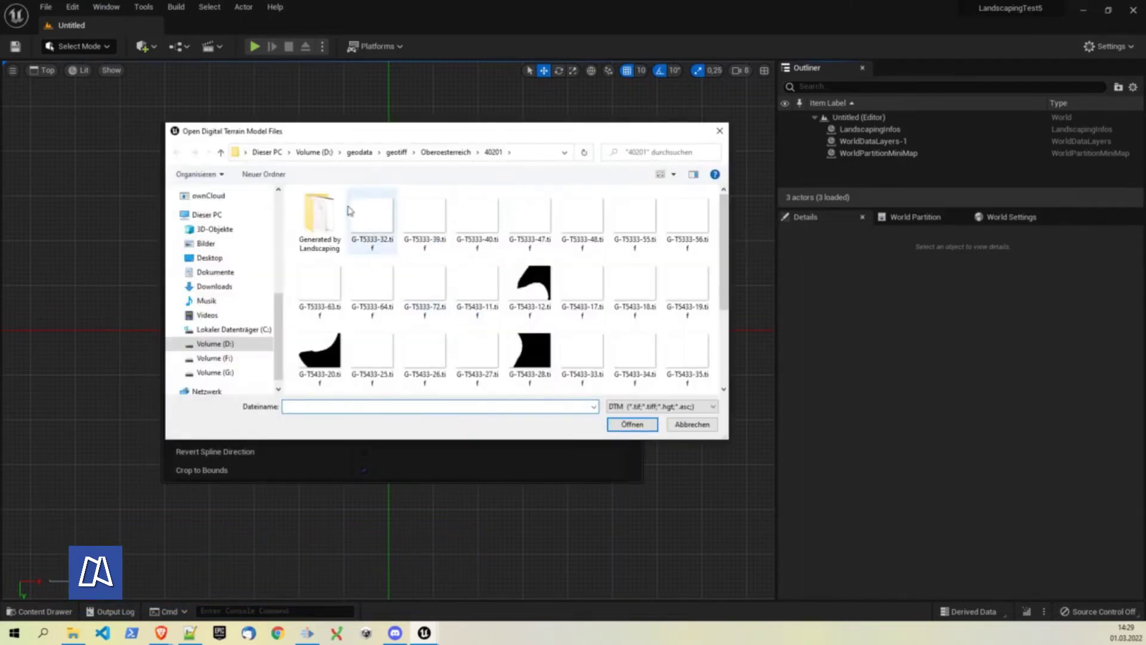
{"action": "left_click", "coordinate": [361, 152]}
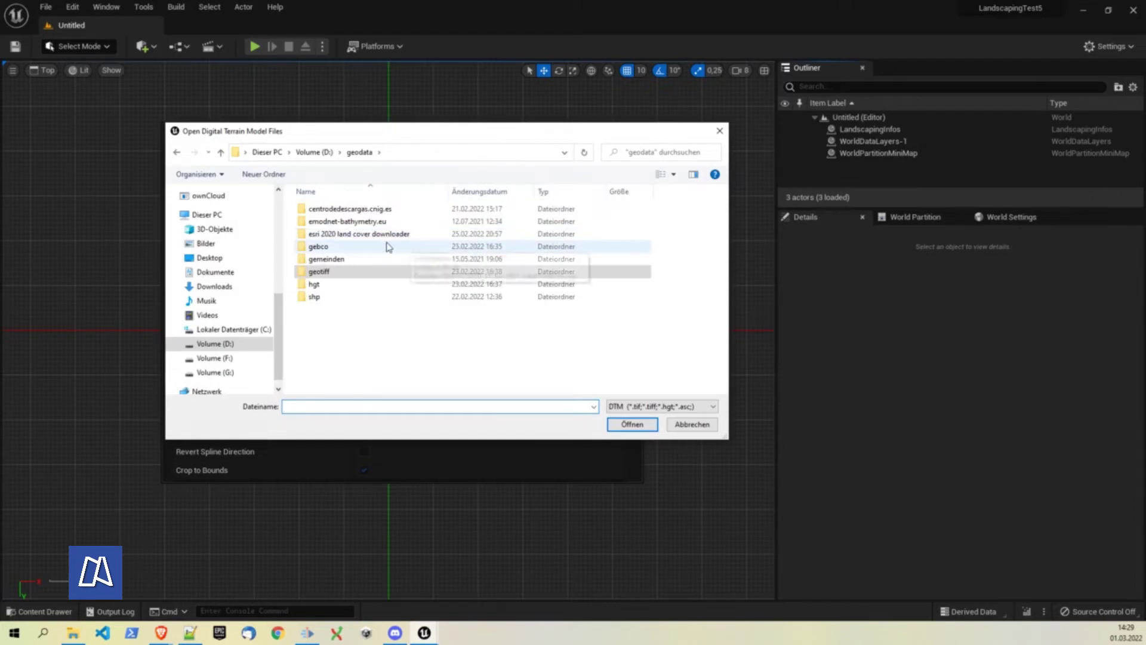
{"action": "double_click", "coordinate": [328, 273]}
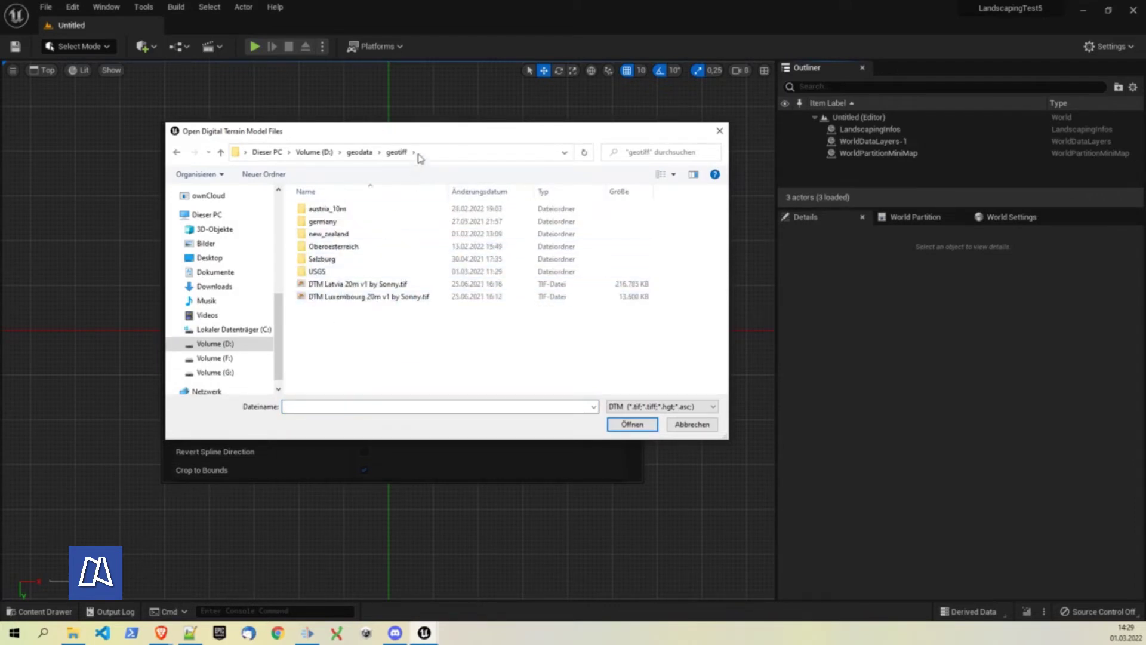
{"action": "left_click_drag", "start_coordinate": [413, 135], "coordinate": [402, 159]}
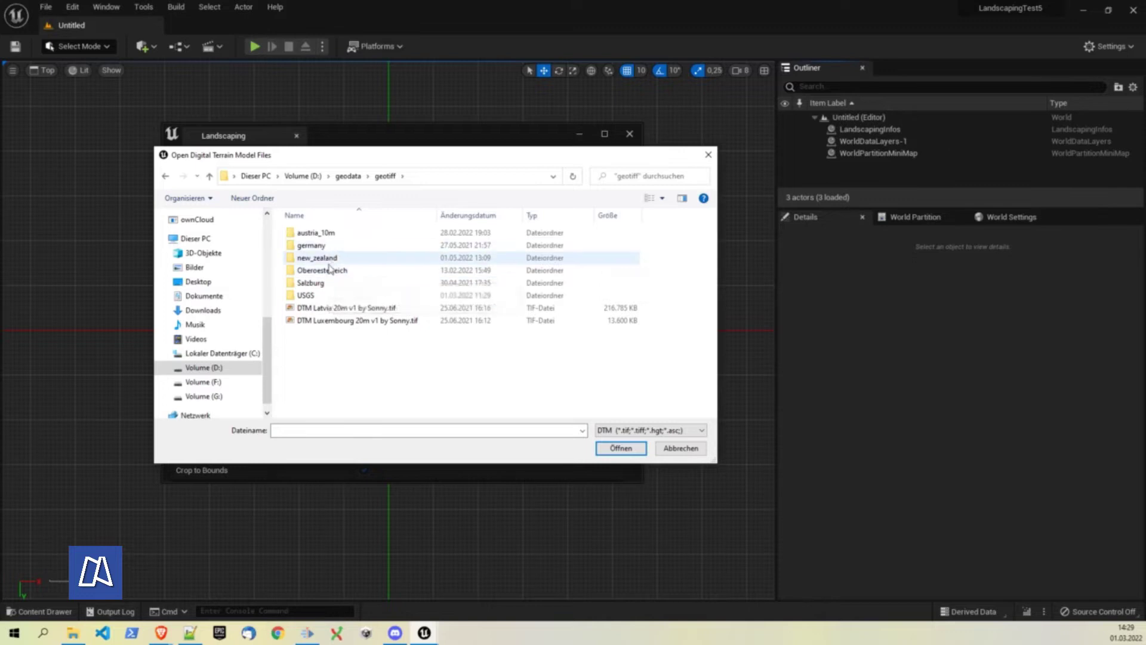
{"action": "double_click", "coordinate": [311, 283]}
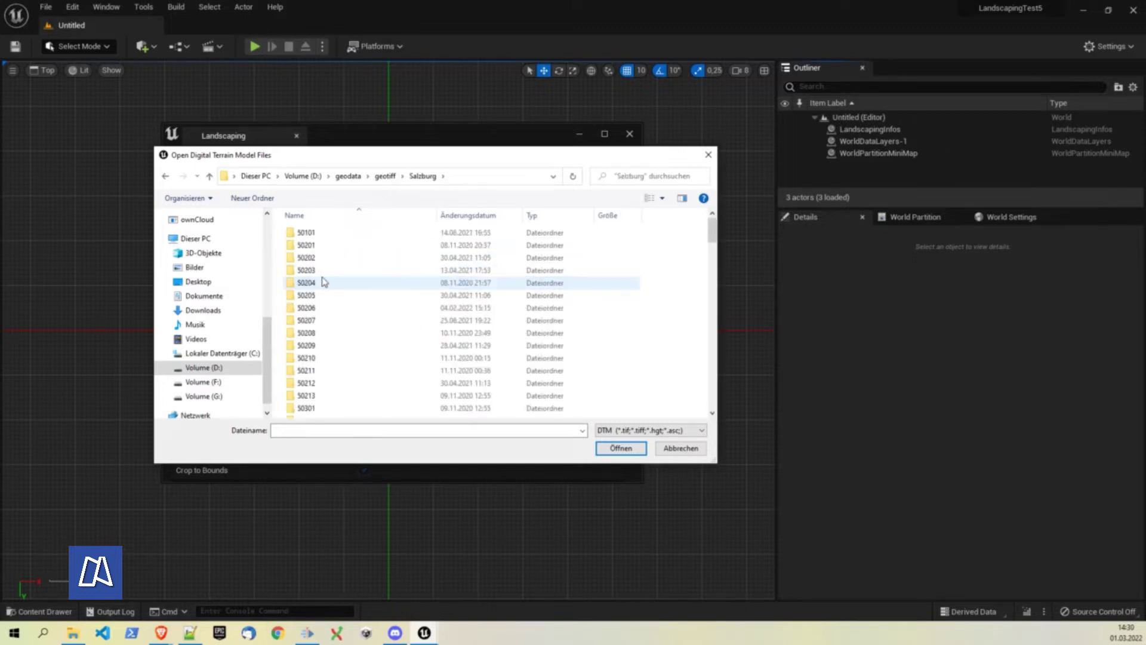
{"action": "double_click", "coordinate": [317, 246]}
{"action": "left_click", "coordinate": [315, 268]}
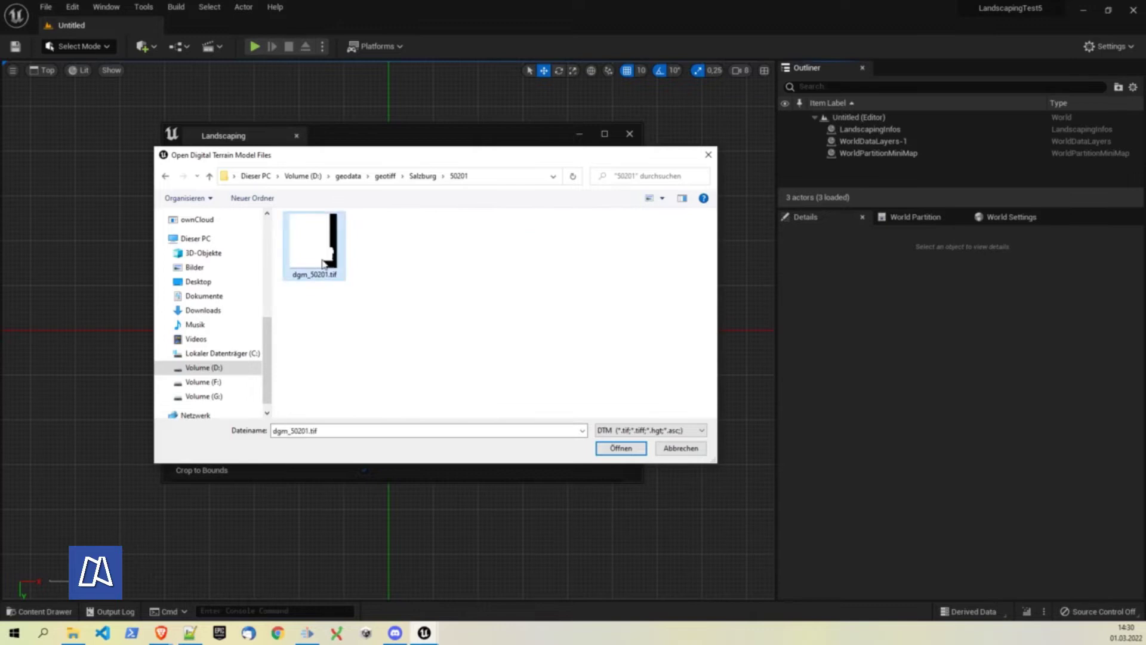
{"action": "left_click", "coordinate": [608, 449]}
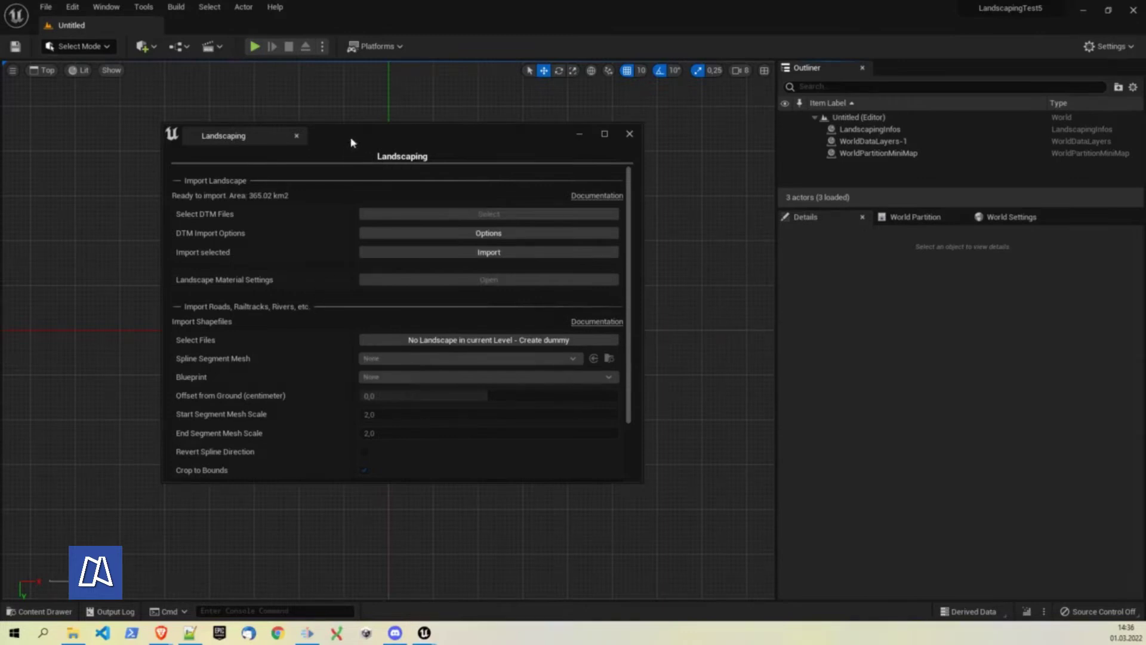
Enable Use World Partition with Grid Size 8 in DTM import options, then show the area map.
{"action": "left_click_drag", "start_coordinate": [351, 142], "coordinate": [357, 138]}
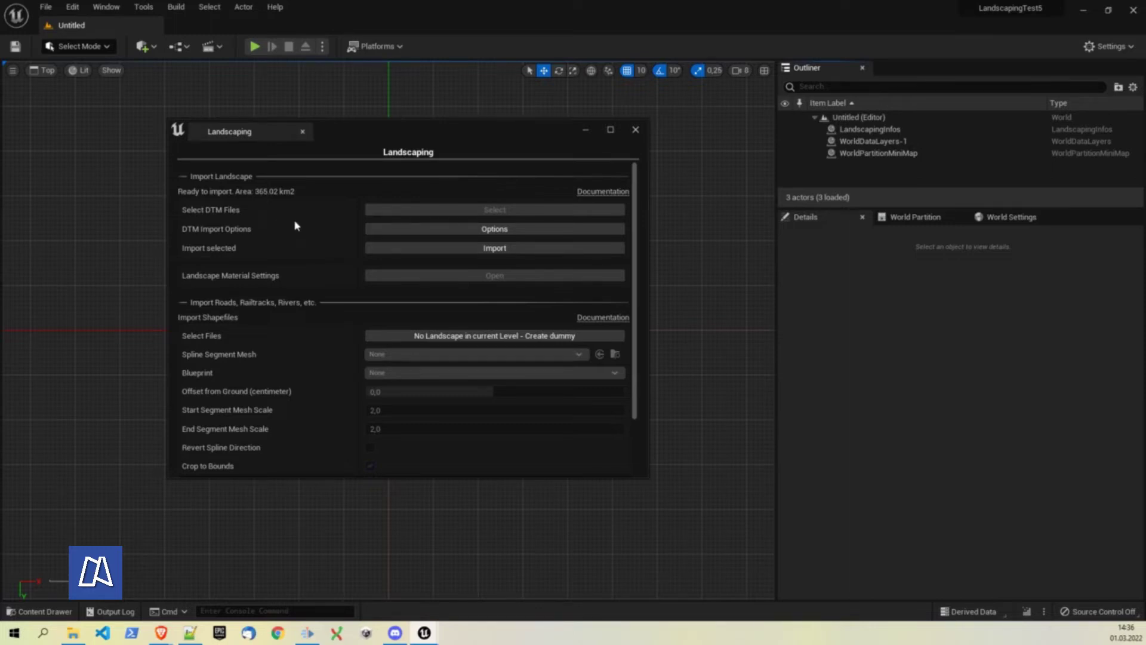
{"action": "left_click", "coordinate": [443, 235]}
{"action": "left_click_drag", "start_coordinate": [512, 223], "coordinate": [432, 186]}
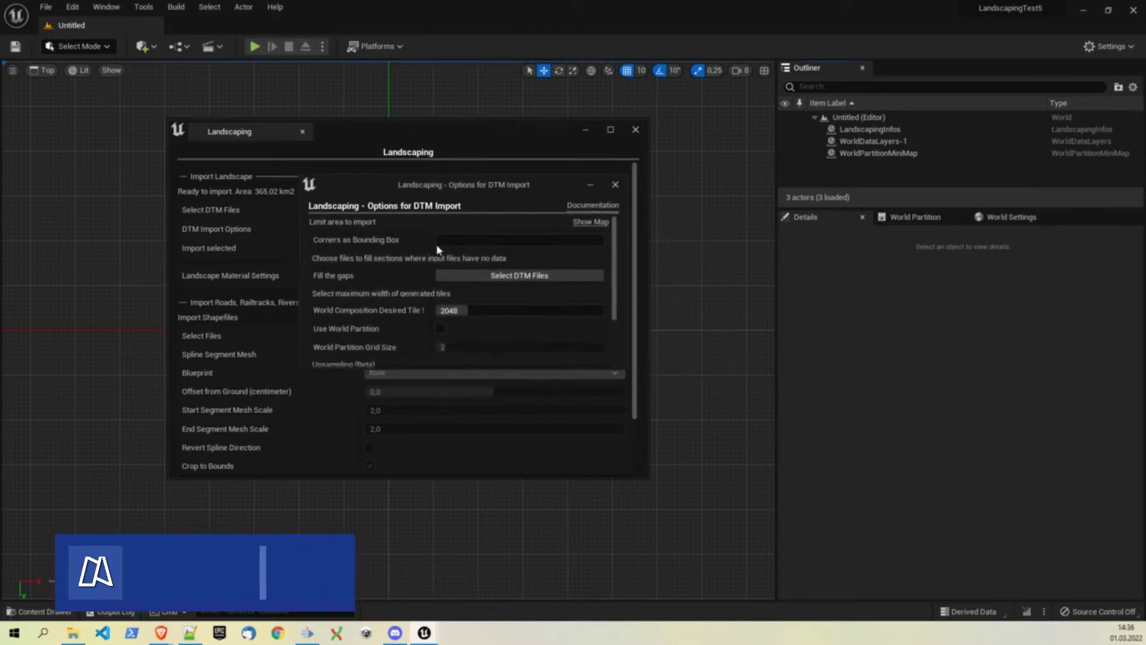
{"action": "left_click", "coordinate": [441, 328]}
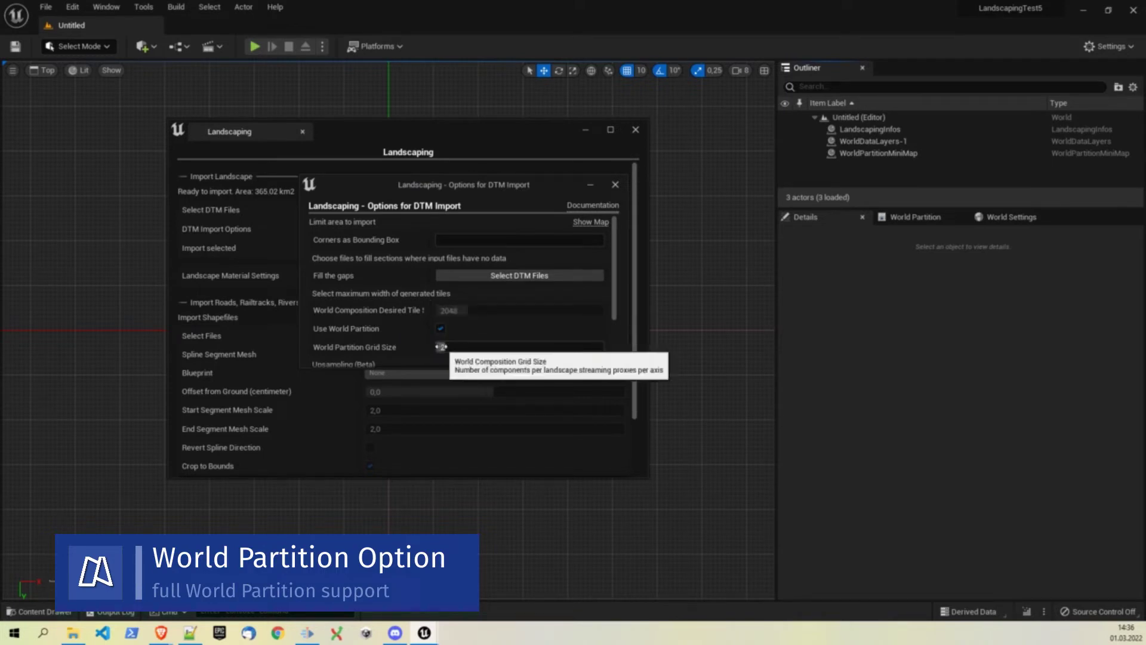
{"action": "left_click_drag", "start_coordinate": [441, 346], "coordinate": [513, 346]}
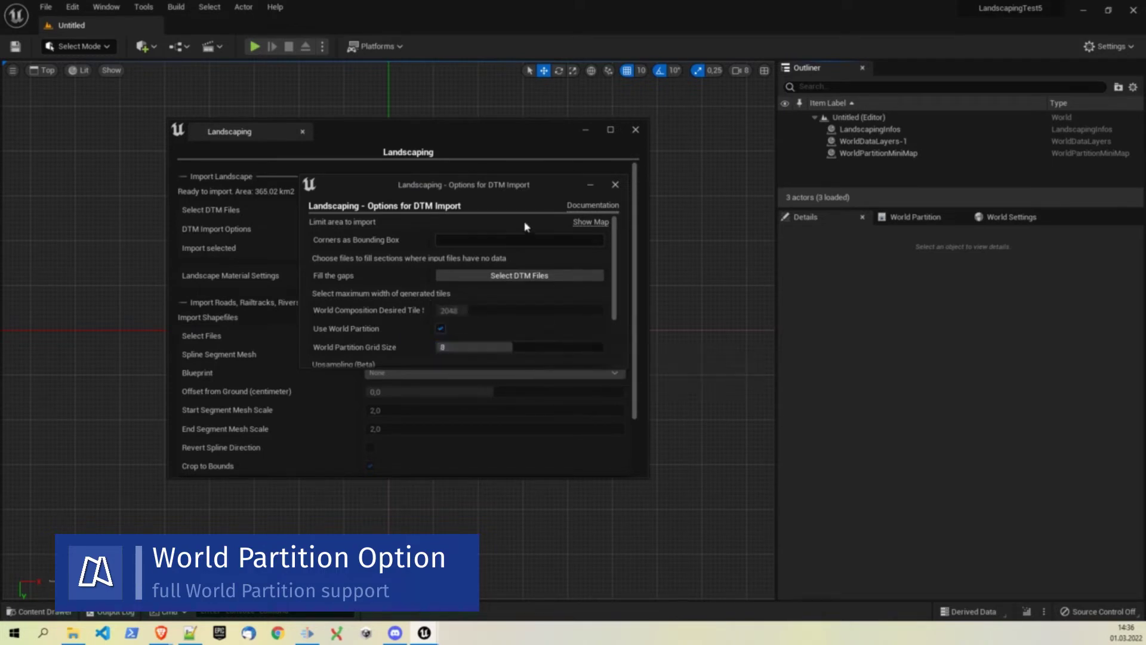
{"action": "left_click_drag", "start_coordinate": [585, 367], "coordinate": [588, 412]}
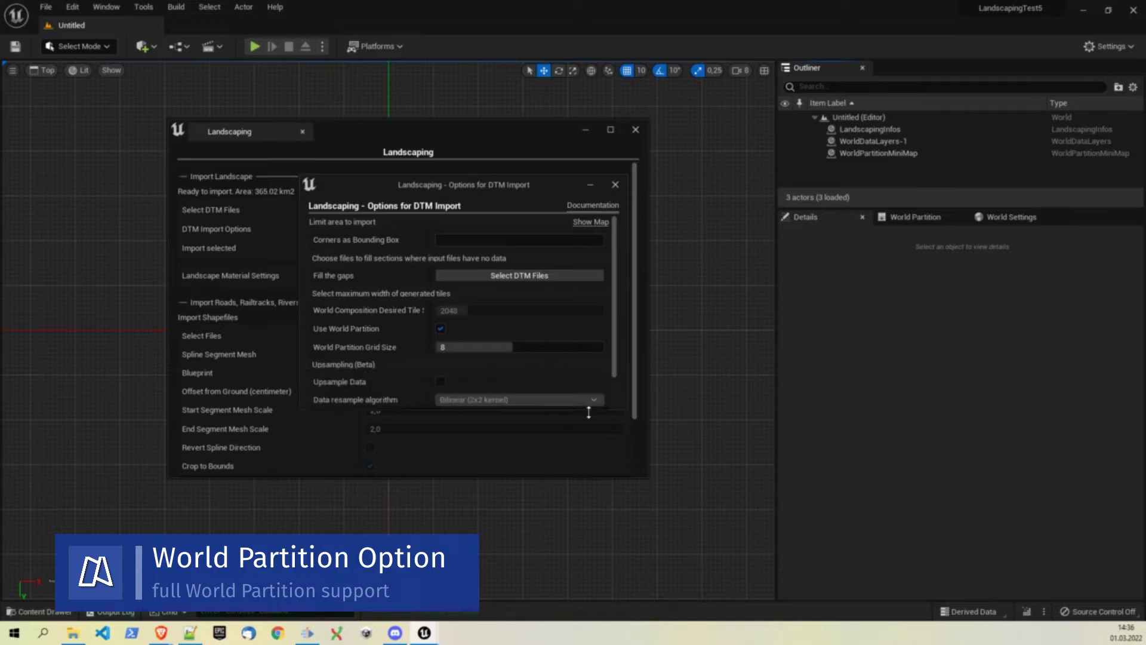
{"action": "left_click", "coordinate": [591, 222]}
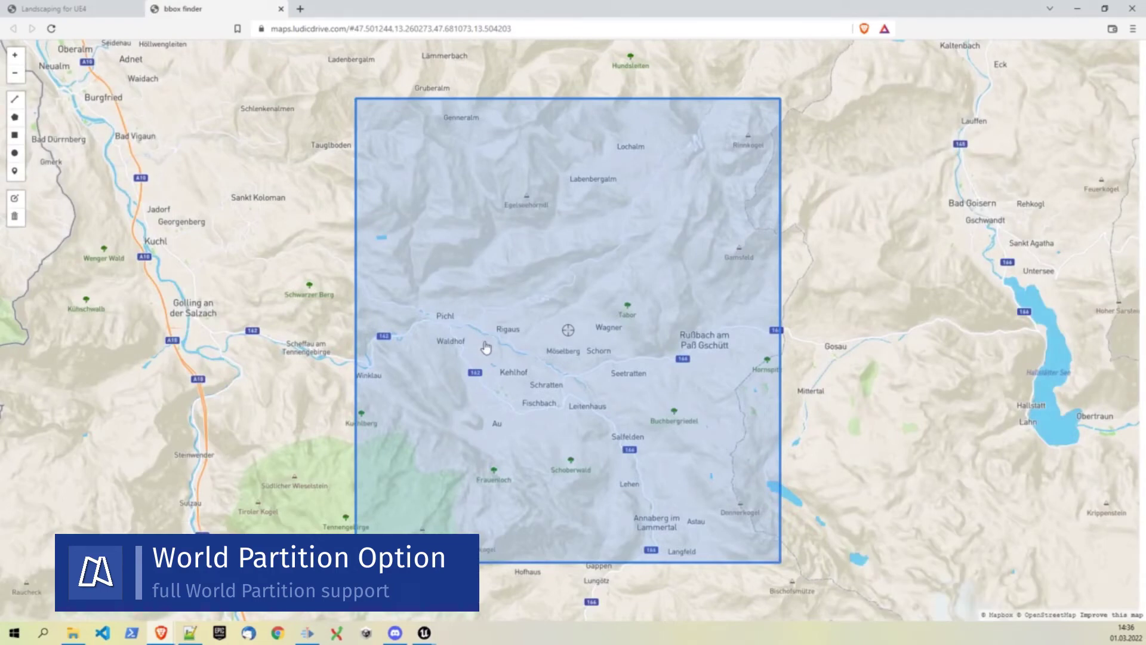
Shrink the bbox finder rectangle to the mountains north of Pichl and Rigaus and save it.
{"action": "mouse_move", "coordinate": [423, 632]}
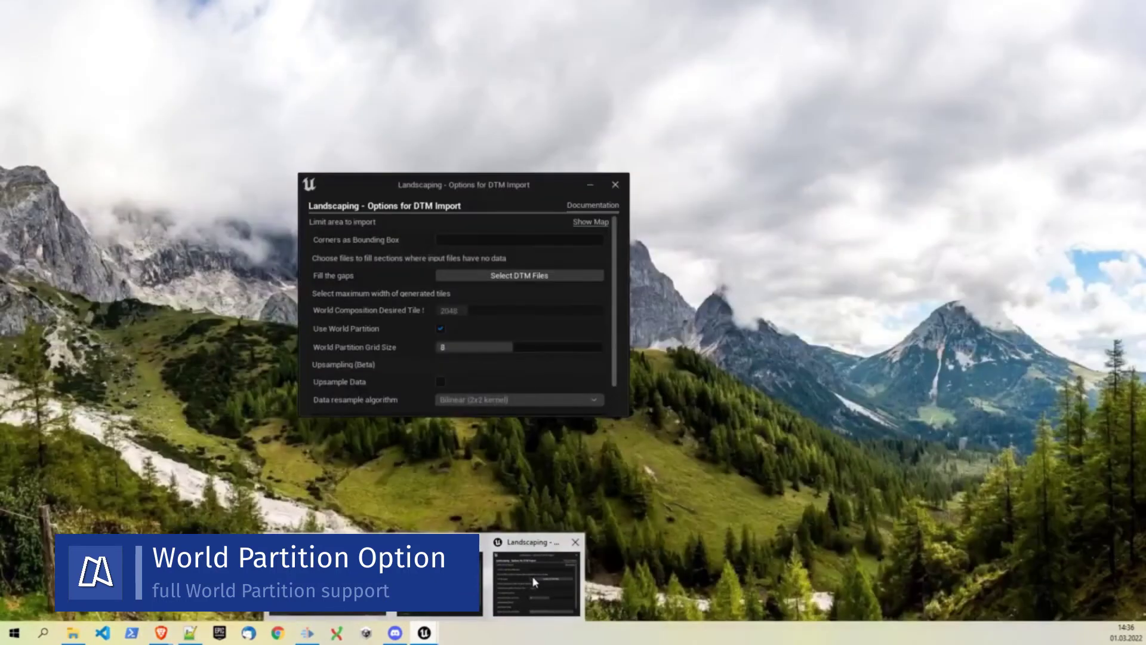
{"action": "left_click", "coordinate": [531, 575]}
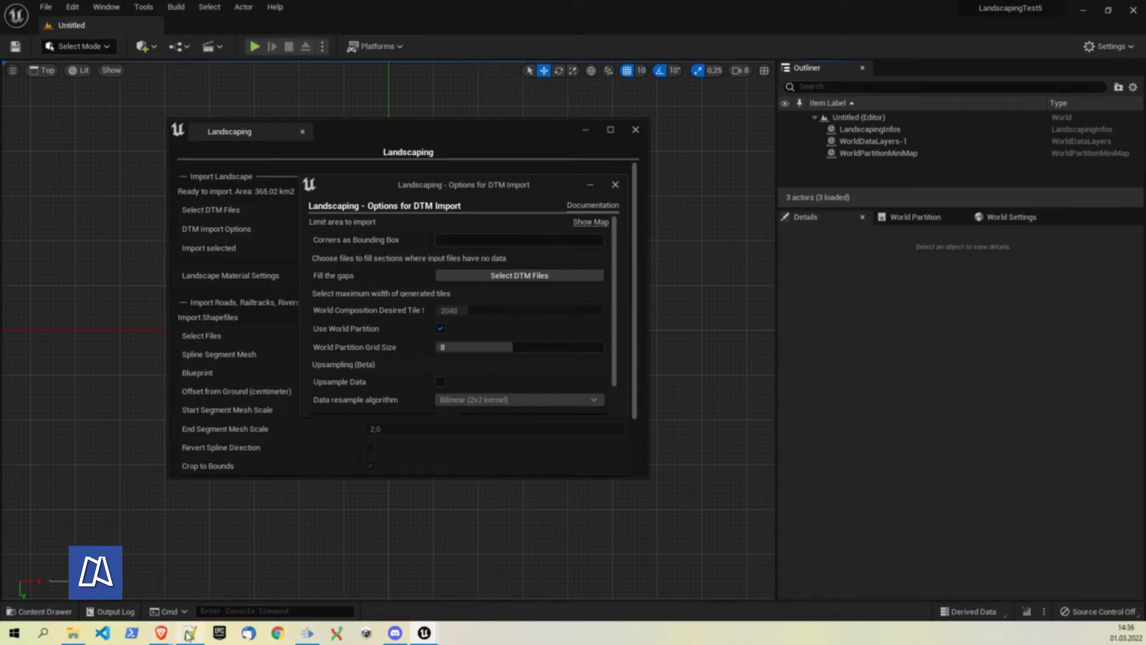
{"action": "mouse_move", "coordinate": [153, 637]}
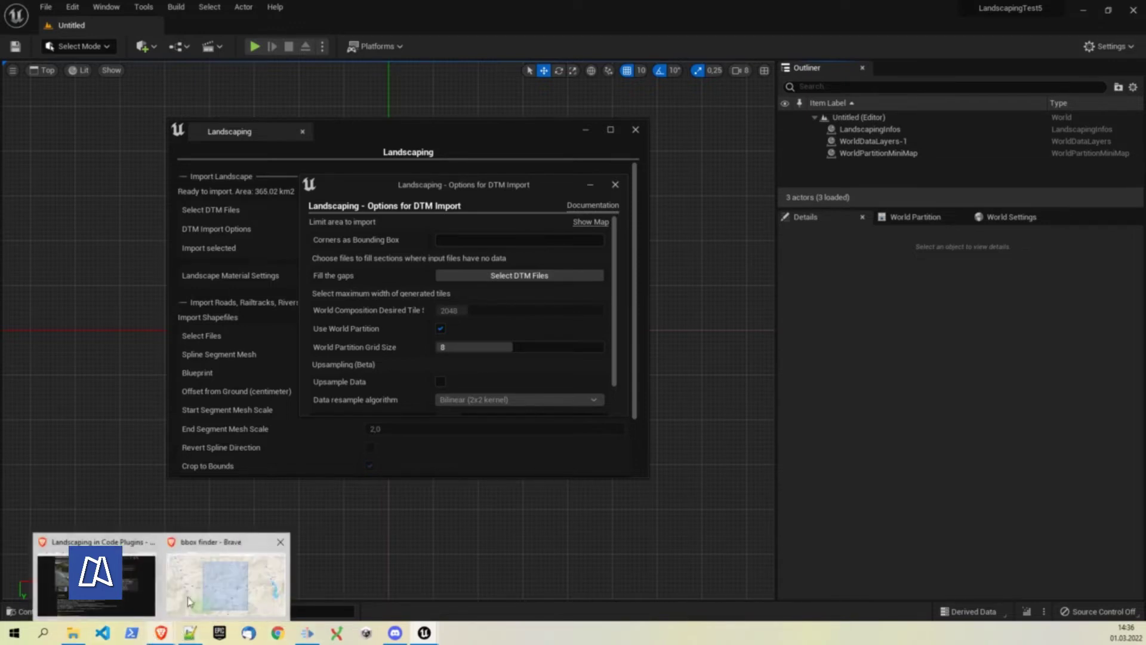
{"action": "left_click", "coordinate": [227, 573]}
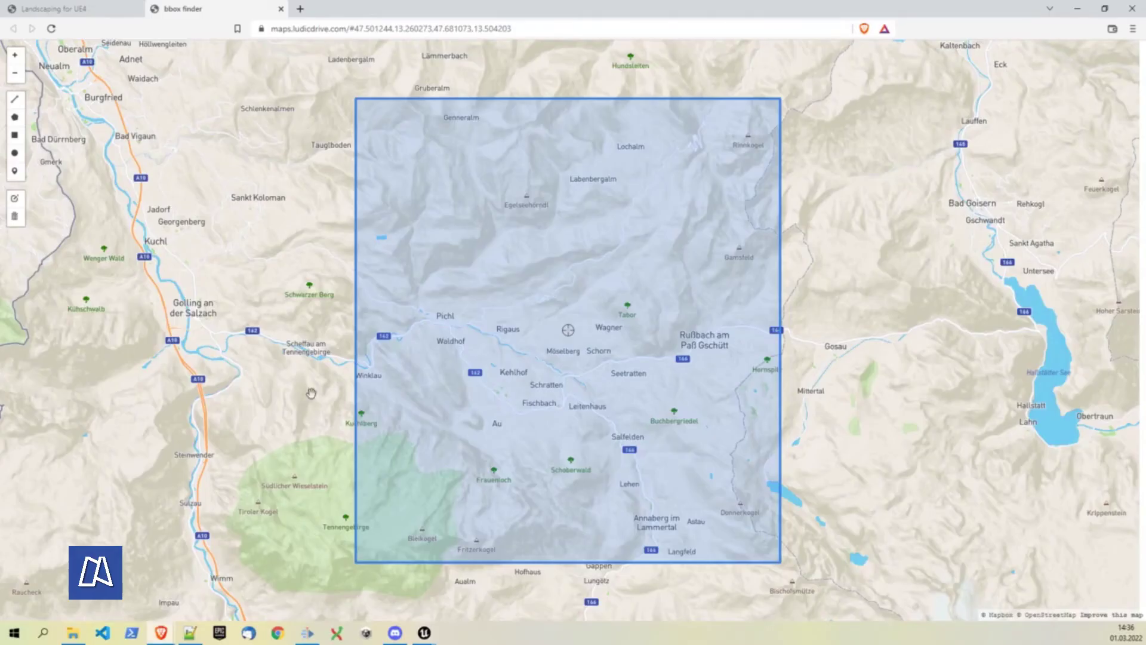
{"action": "left_click", "coordinate": [15, 198]}
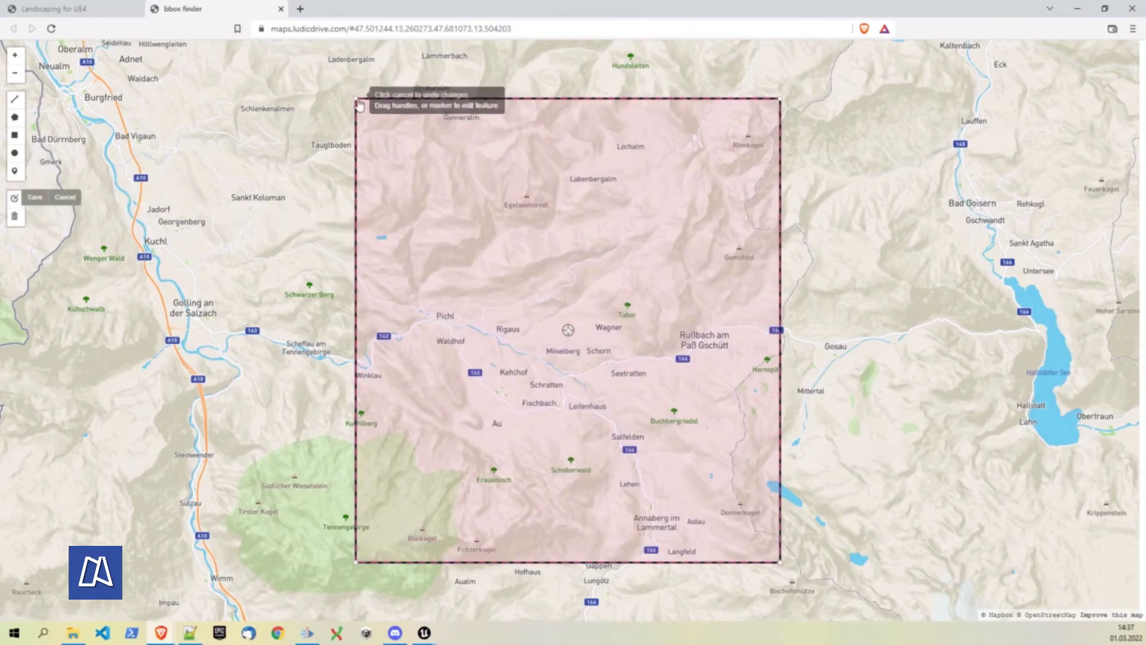
{"action": "left_click_drag", "start_coordinate": [356, 104], "coordinate": [391, 127]}
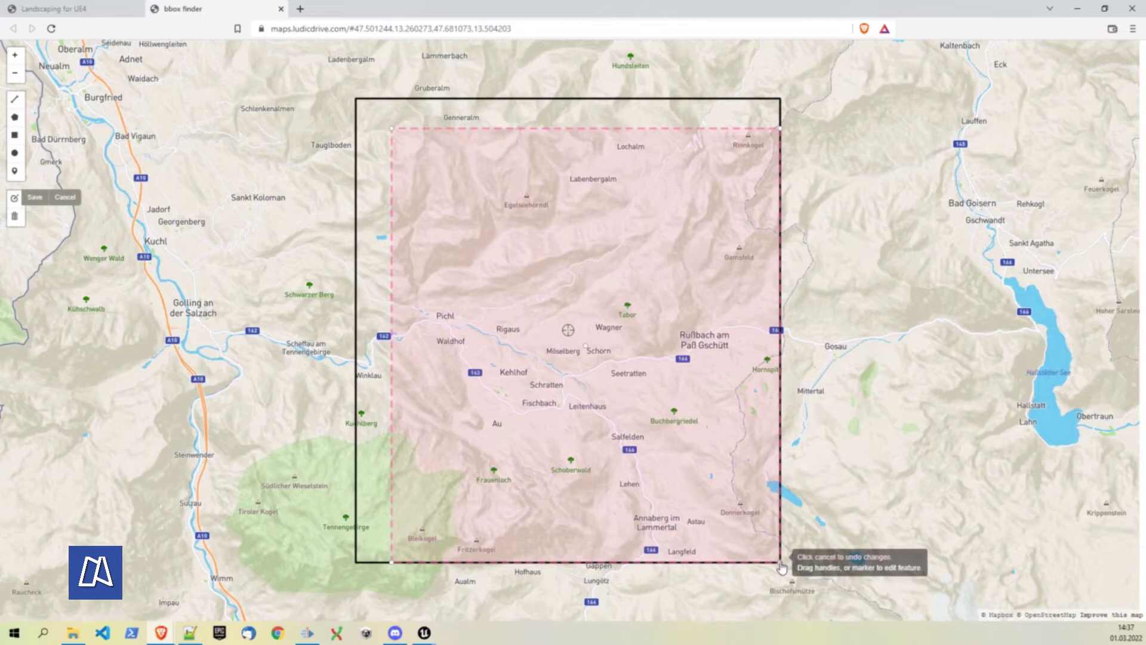
{"action": "left_click_drag", "start_coordinate": [780, 564], "coordinate": [604, 351]}
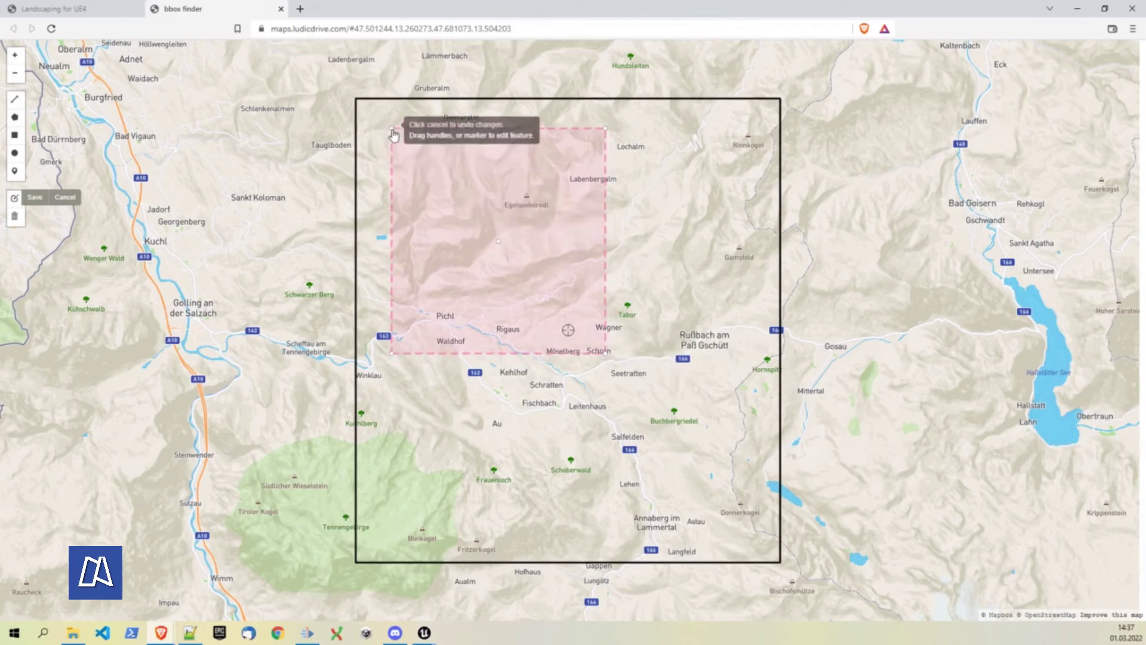
{"action": "left_click_drag", "start_coordinate": [392, 130], "coordinate": [426, 157]}
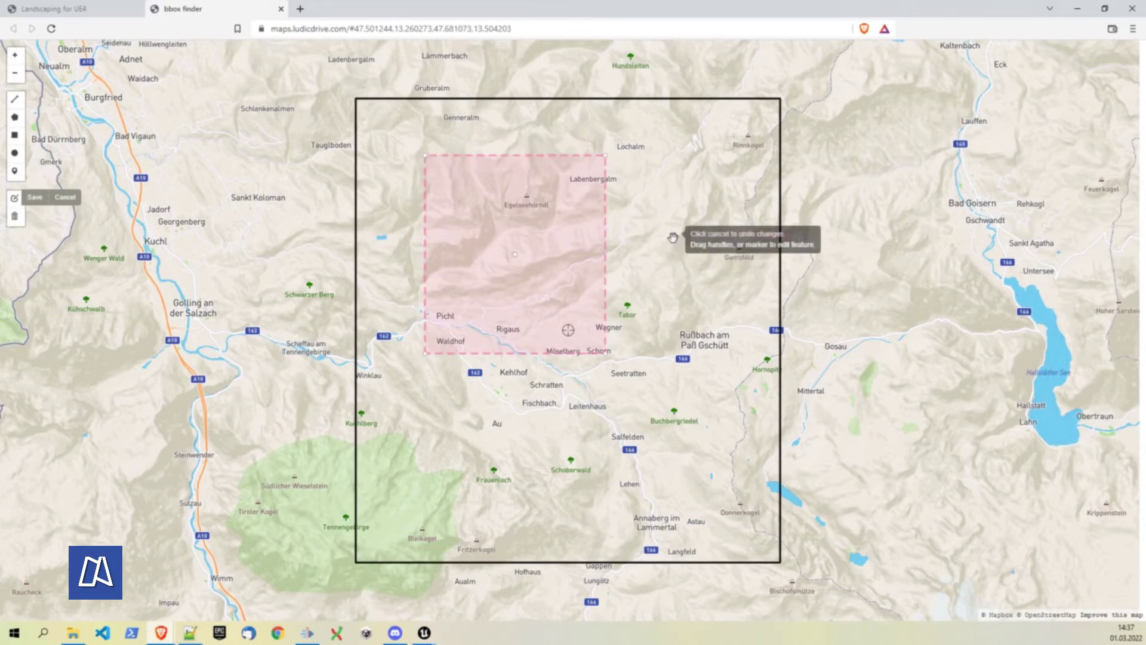
{"action": "left_click", "coordinate": [35, 197]}
Copy the box's corner coordinates from the URL bar and return to Unreal's DTM import options.
{"action": "left_click_drag", "start_coordinate": [356, 27], "coordinate": [539, 28]}
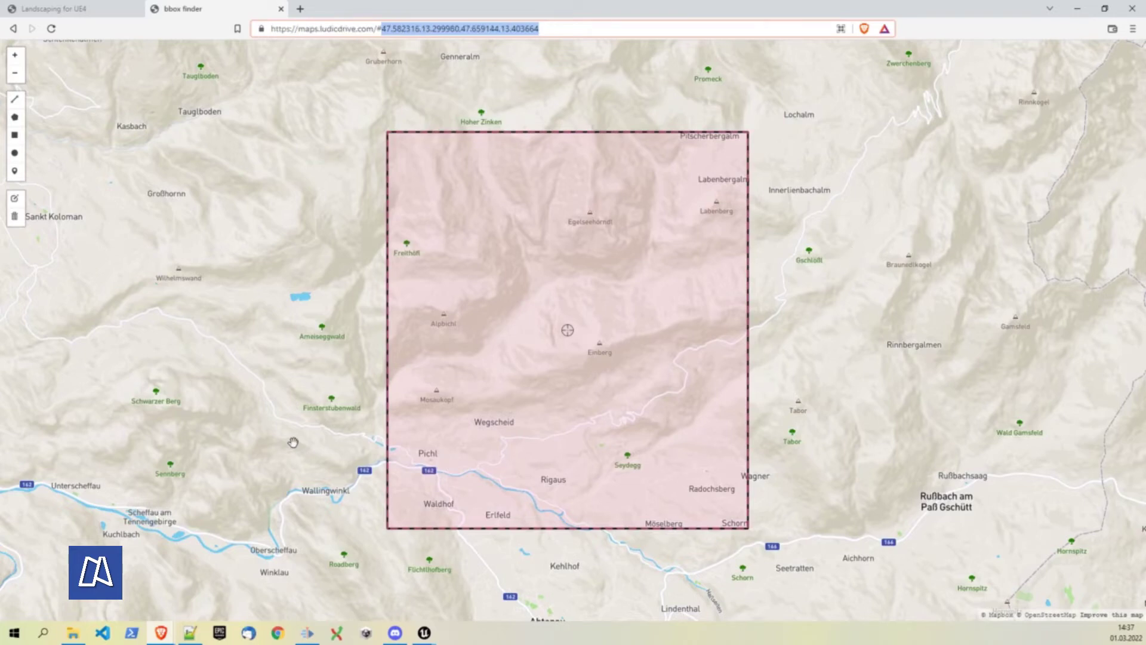
{"action": "left_click", "coordinate": [425, 633]}
{"action": "left_click", "coordinate": [517, 588]}
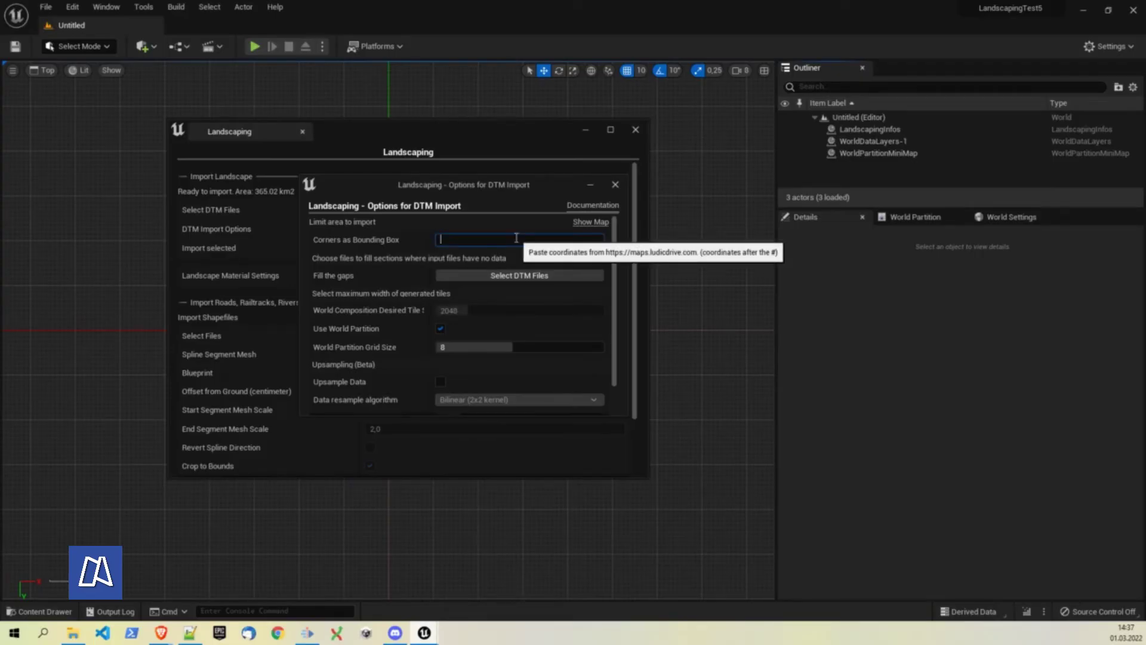
Paste the copied corners into Corners as Bounding Box, close the options, and start the 66.22 km2 import.
{"action": "type", "text": "47.582316,13.299980,47.659144,13.403664"}
{"action": "key", "text": "Return"}
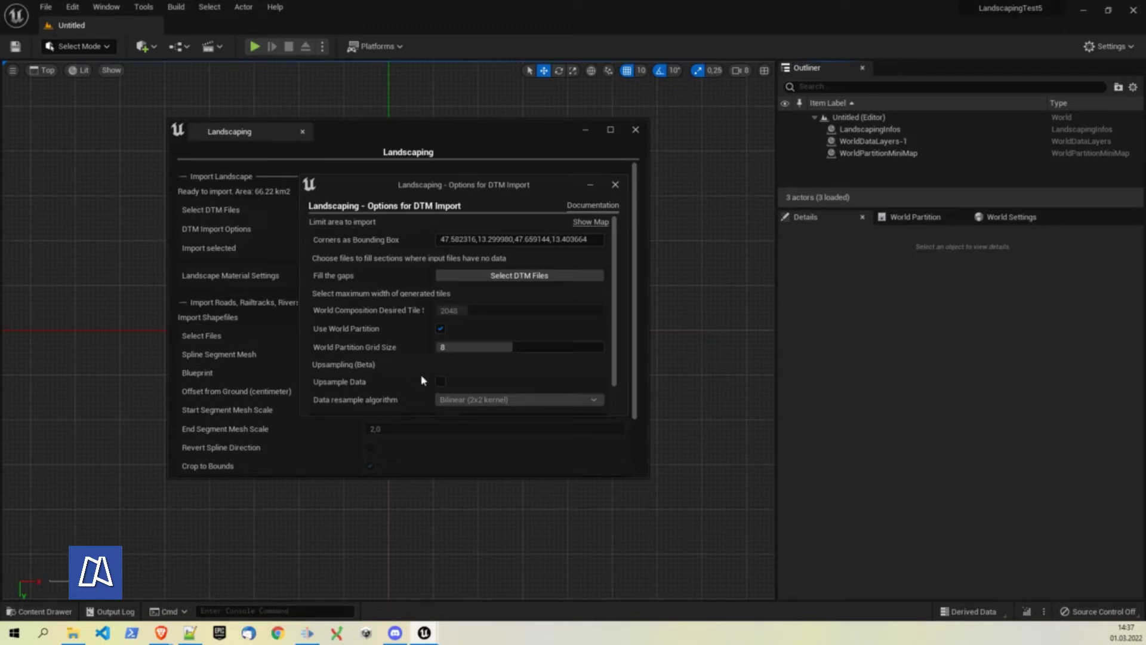
{"action": "scroll", "coordinate": [403, 351], "scroll_direction": "down", "scroll_amount": 1}
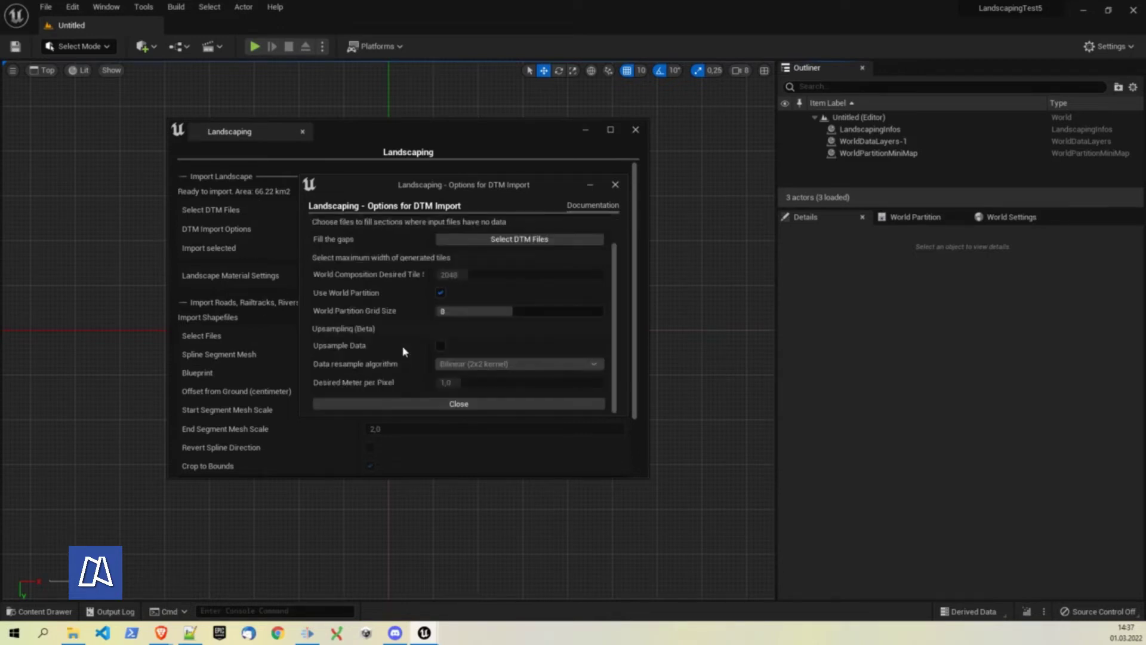
{"action": "left_click", "coordinate": [431, 402]}
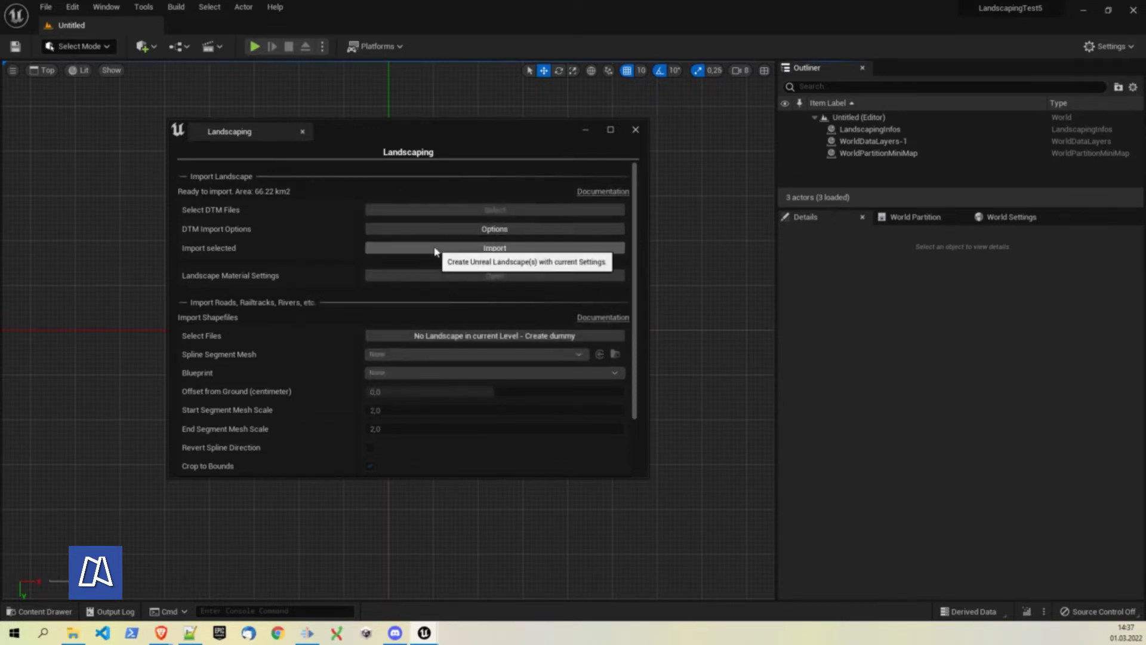
{"action": "left_click", "coordinate": [435, 250]}
Create NewFolder under Content, save the level there as NewMap, and accept the import success message.
{"action": "left_click", "coordinate": [285, 173]}
{"action": "right_click", "coordinate": [285, 175]}
{"action": "left_click", "coordinate": [322, 194]}
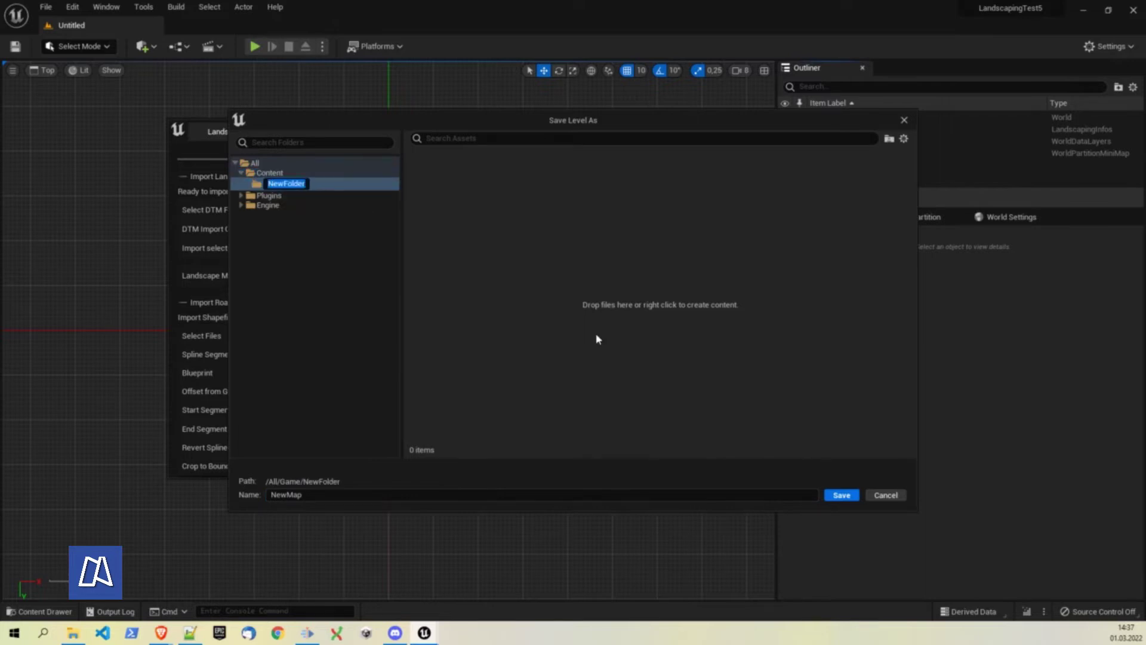
{"action": "left_click", "coordinate": [555, 462]}
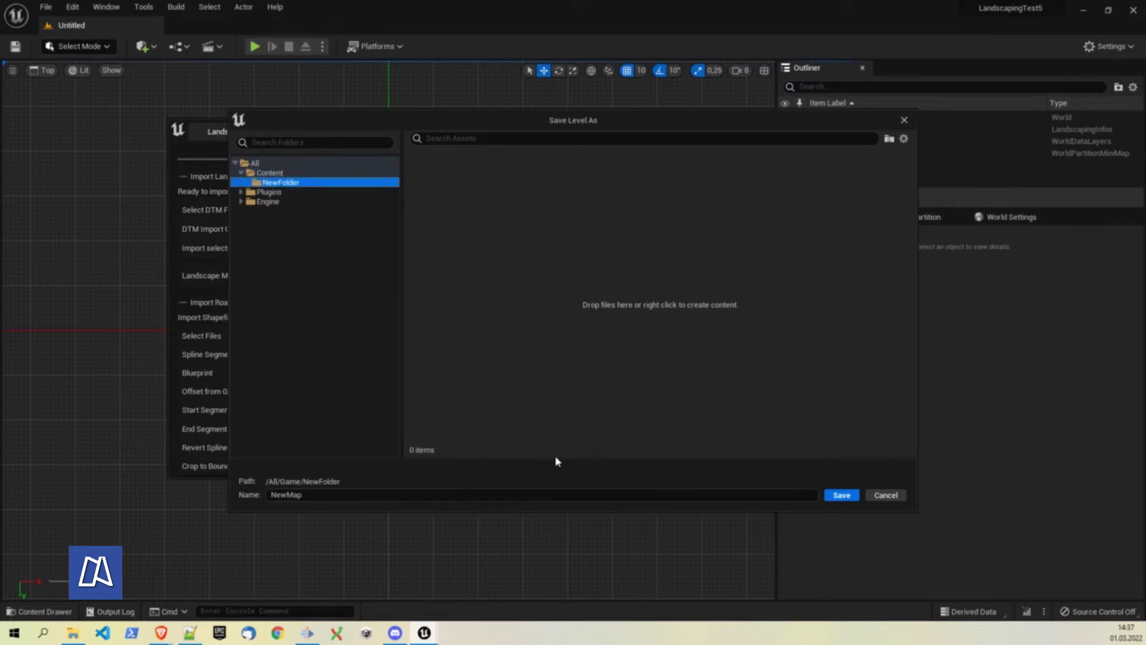
{"action": "left_click", "coordinate": [843, 496]}
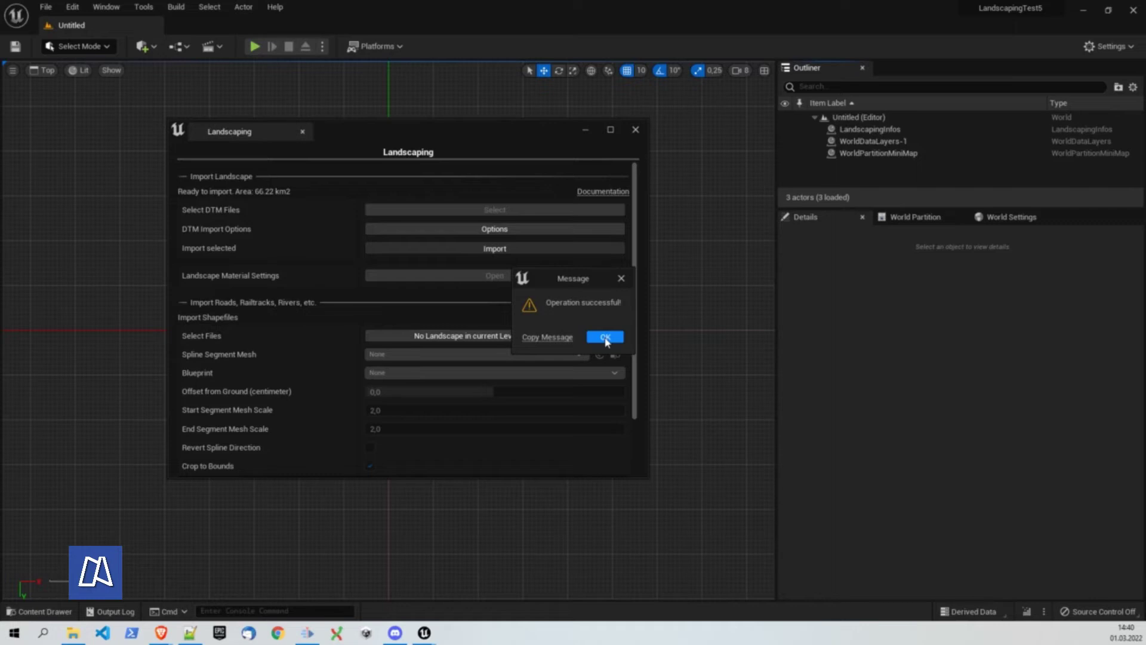
{"action": "left_click", "coordinate": [605, 339]}
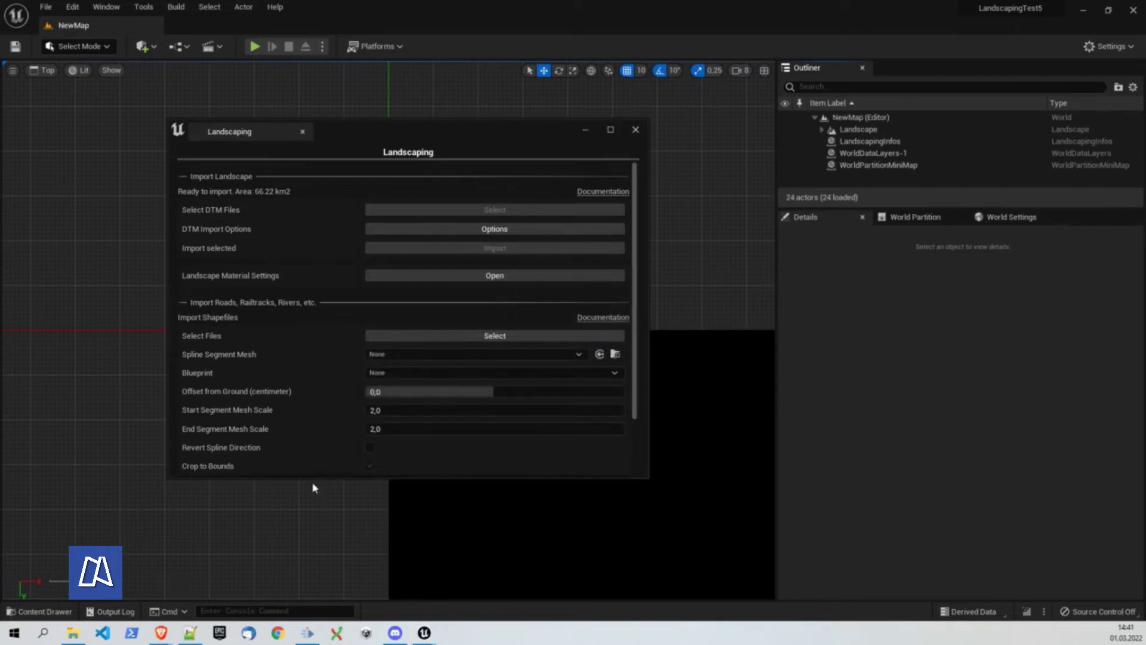
Close the Landscaping window and measure the landscape's width and height with rulers in the top view.
{"action": "left_click_drag", "start_coordinate": [570, 139], "coordinate": [496, 147]}
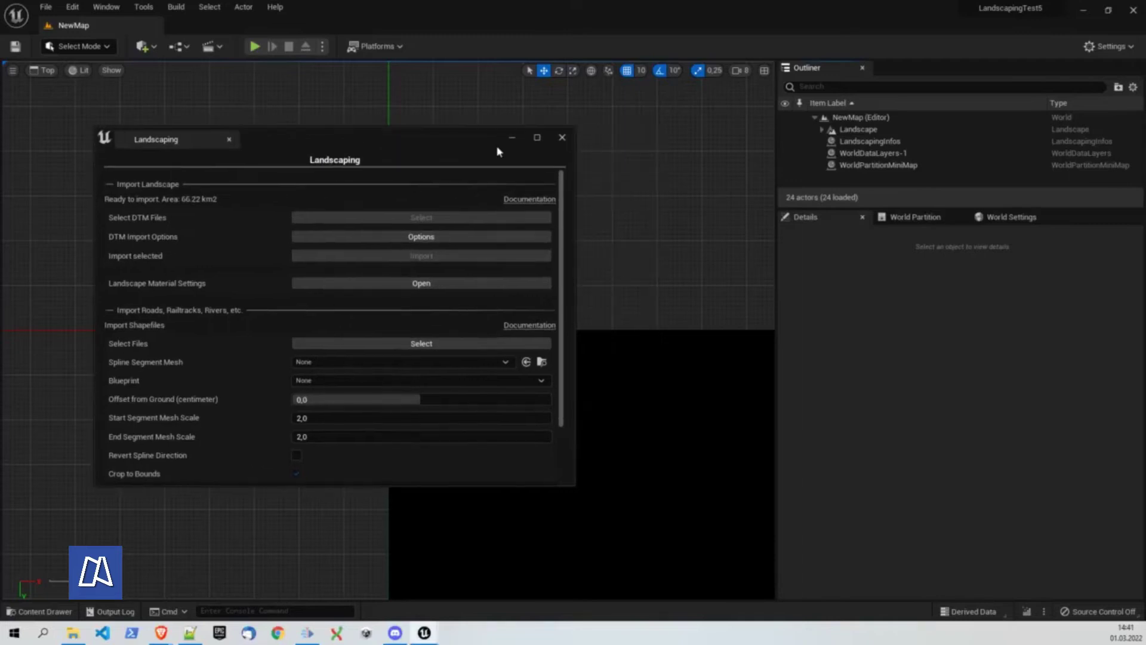
{"action": "left_click", "coordinate": [562, 138]}
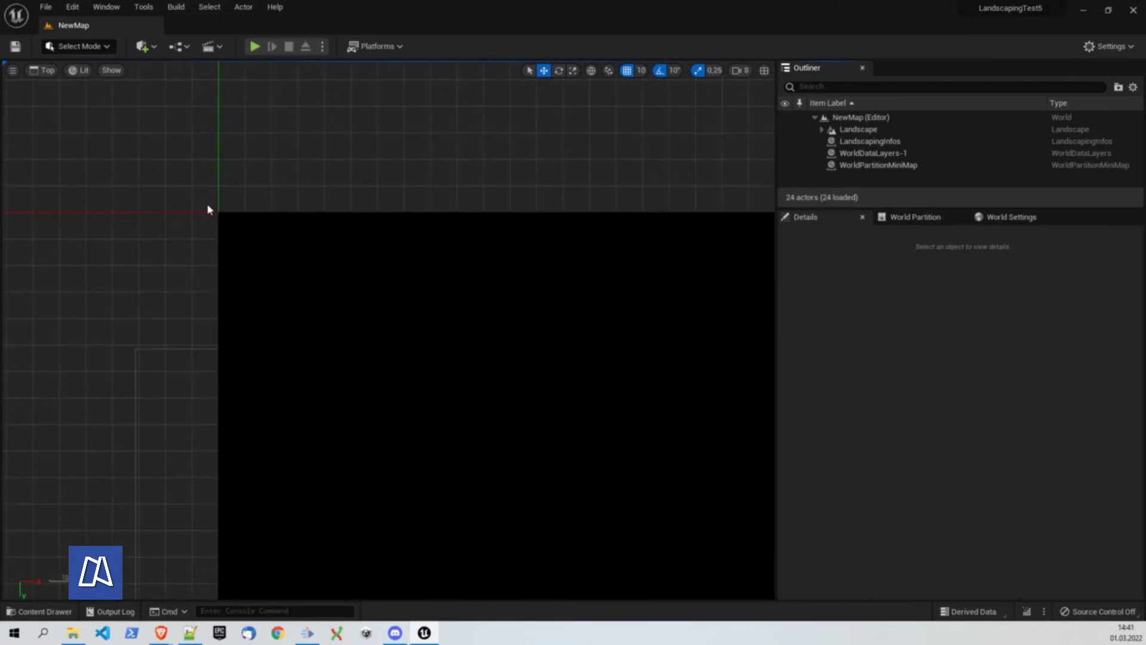
{"action": "left_click_drag", "start_coordinate": [209, 209], "coordinate": [157, 179]}
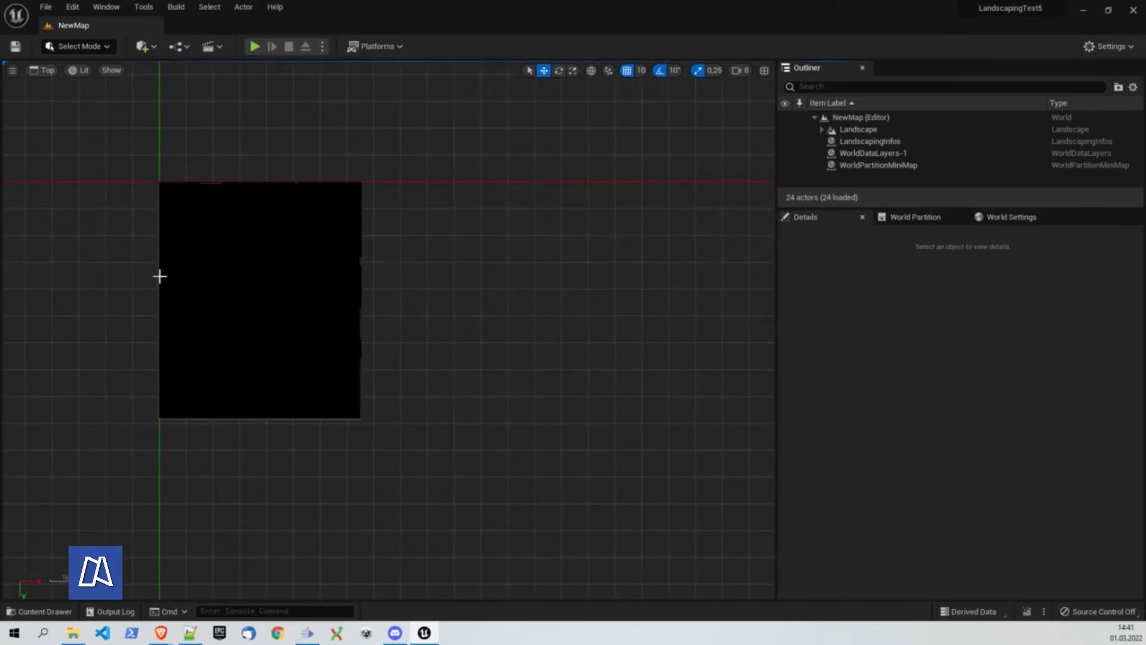
{"action": "middle_click_drag", "start_coordinate": [158, 277], "coordinate": [360, 281]}
{"action": "middle_click_drag", "start_coordinate": [278, 184], "coordinate": [280, 420]}
{"action": "right_click_drag", "start_coordinate": [121, 222], "coordinate": [248, 239]}
{"action": "left_click", "coordinate": [142, 47]}
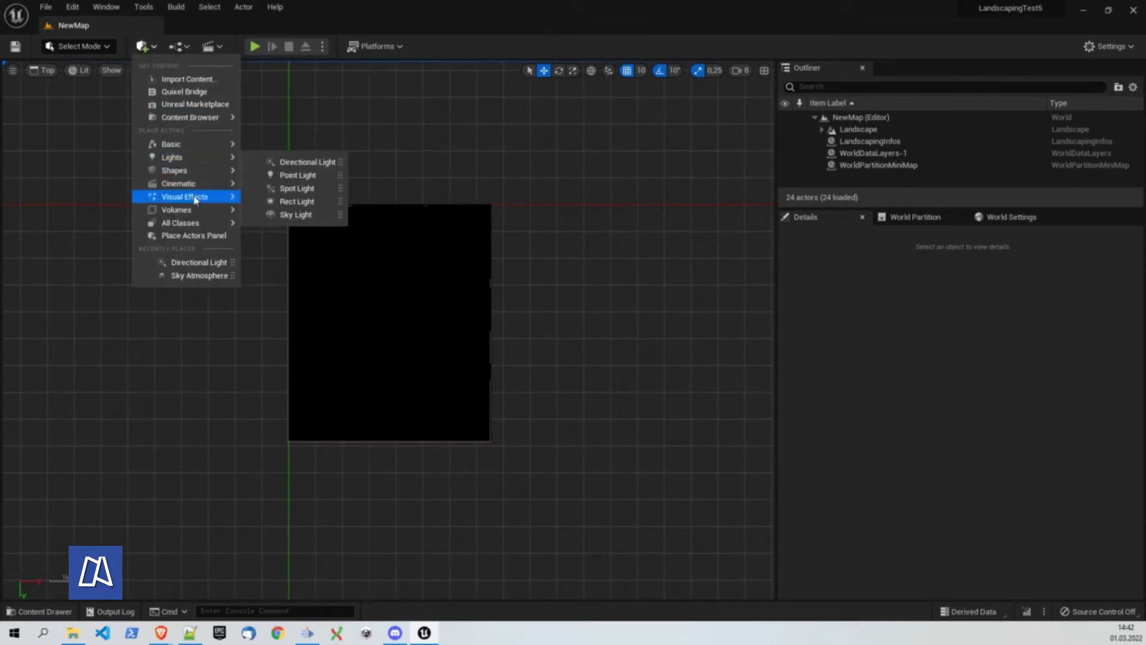
Add a Sky Atmosphere and a Directional Light to the level.
{"action": "mouse_move", "coordinate": [195, 199]}
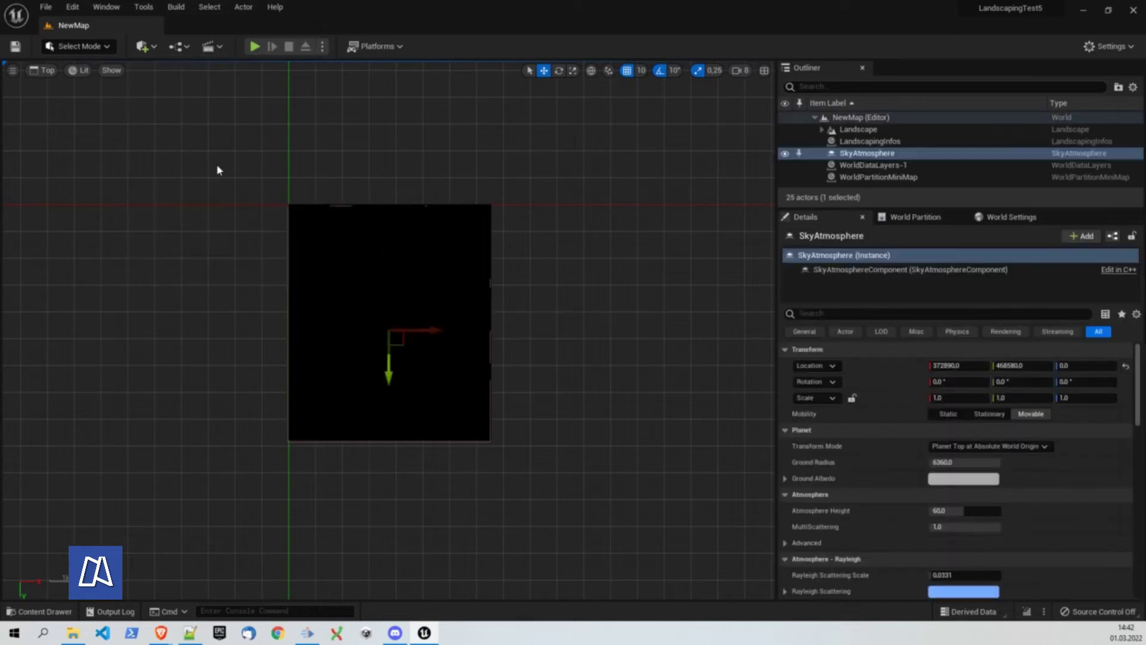
{"action": "left_click", "coordinate": [143, 46]}
{"action": "mouse_move", "coordinate": [197, 158]}
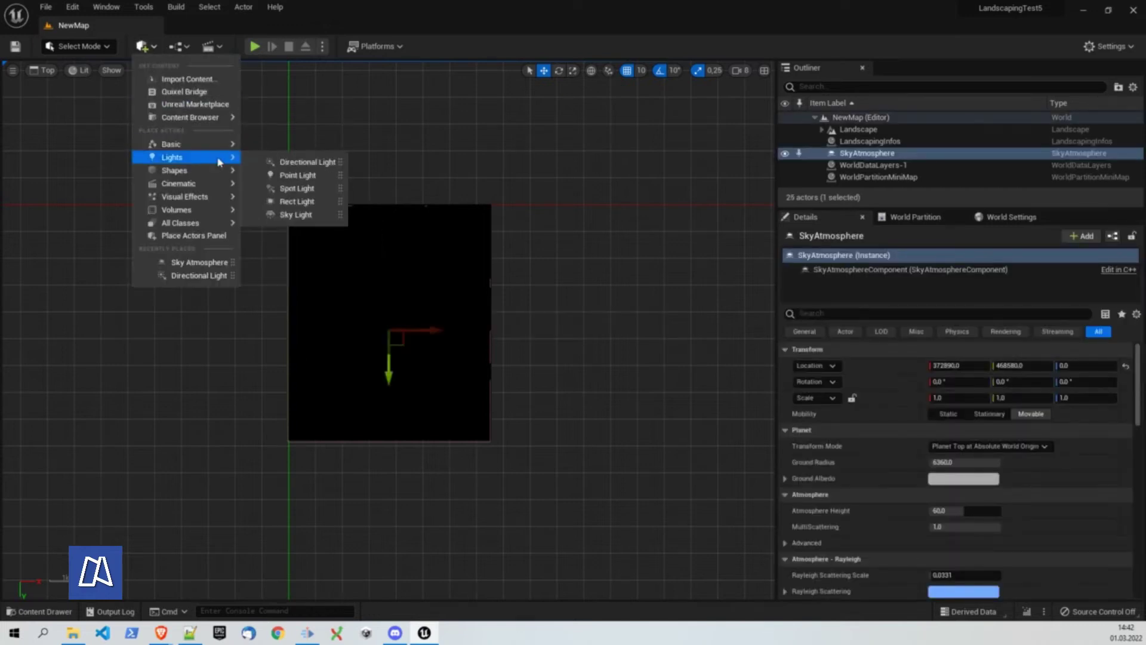
{"action": "left_click", "coordinate": [282, 162]}
Switch the viewport from Top to Perspective.
{"action": "scroll", "coordinate": [351, 328], "scroll_direction": "up", "scroll_amount": 3}
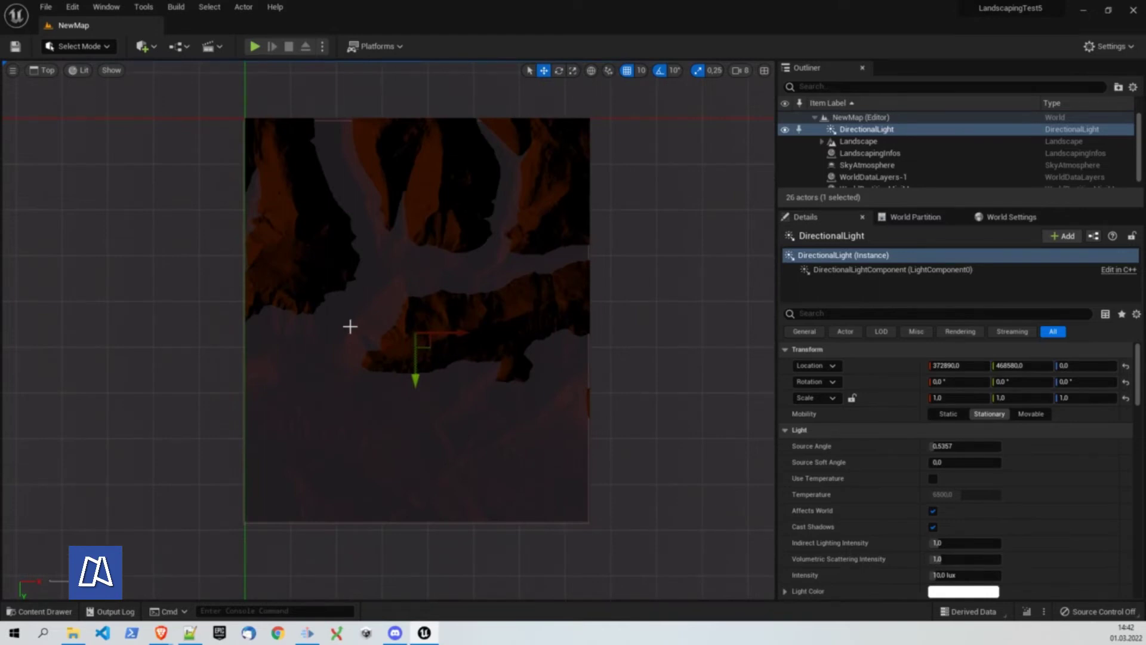
{"action": "left_click", "coordinate": [43, 70]}
{"action": "left_click", "coordinate": [55, 81]}
Expand the Landscape in the Outliner and frame the LandscapeStreamingProxy_3_2_0 tile.
{"action": "left_click", "coordinate": [821, 140]}
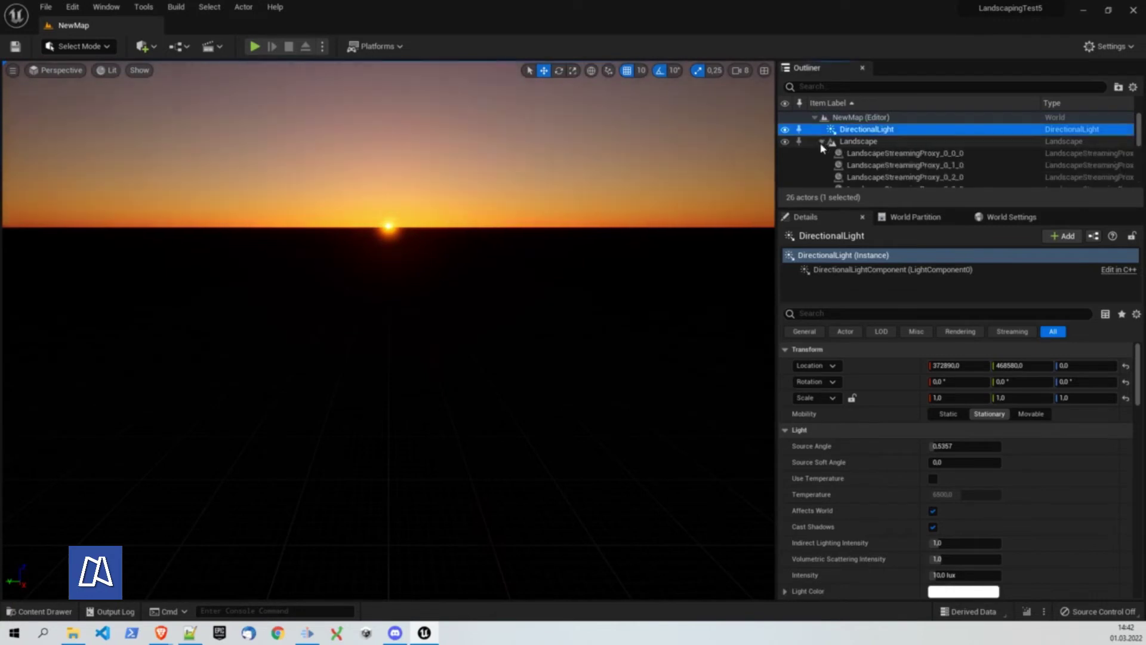
{"action": "scroll", "coordinate": [865, 152], "scroll_direction": "down", "scroll_amount": 3}
{"action": "scroll", "coordinate": [866, 150], "scroll_direction": "down", "scroll_amount": 3}
{"action": "left_click", "coordinate": [866, 148]}
{"action": "key", "text": "f"}
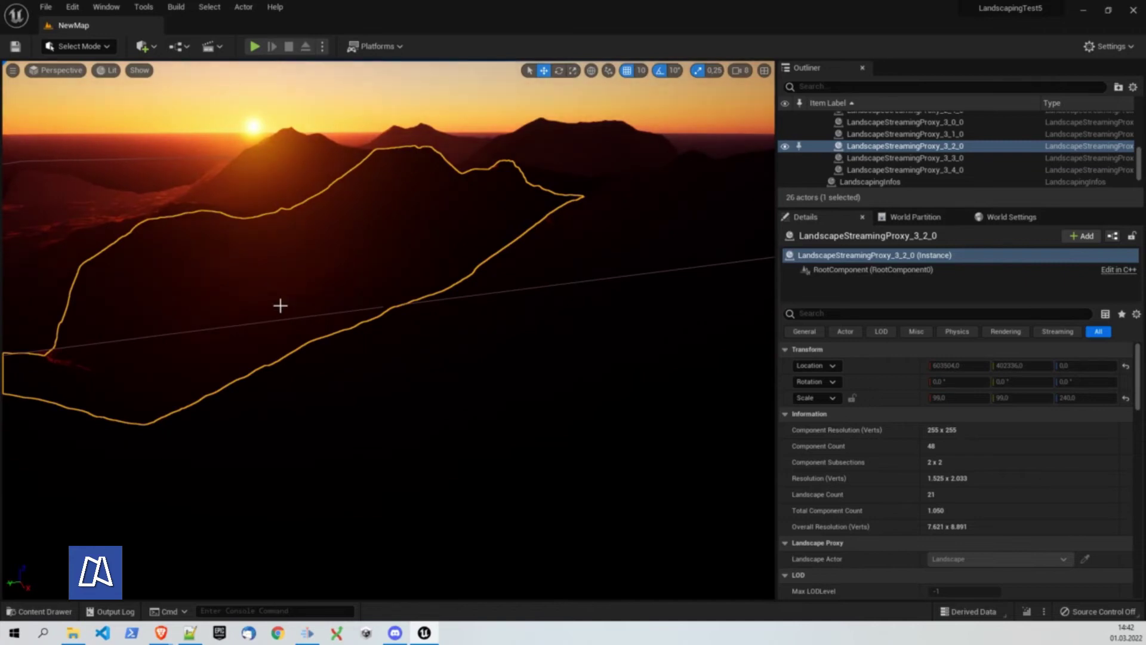
{"action": "mouse_move", "coordinate": [229, 264]}
{"action": "right_mouse_down"}
{"action": "mouse_move", "coordinate": [197, 262]}
{"action": "mouse_move", "coordinate": [274, 241]}
{"action": "mouse_move", "coordinate": [287, 254]}
{"action": "mouse_move", "coordinate": [221, 253]}
{"action": "mouse_move", "coordinate": [262, 254]}
{"action": "mouse_move", "coordinate": [237, 262]}
{"action": "right_mouse_up"}
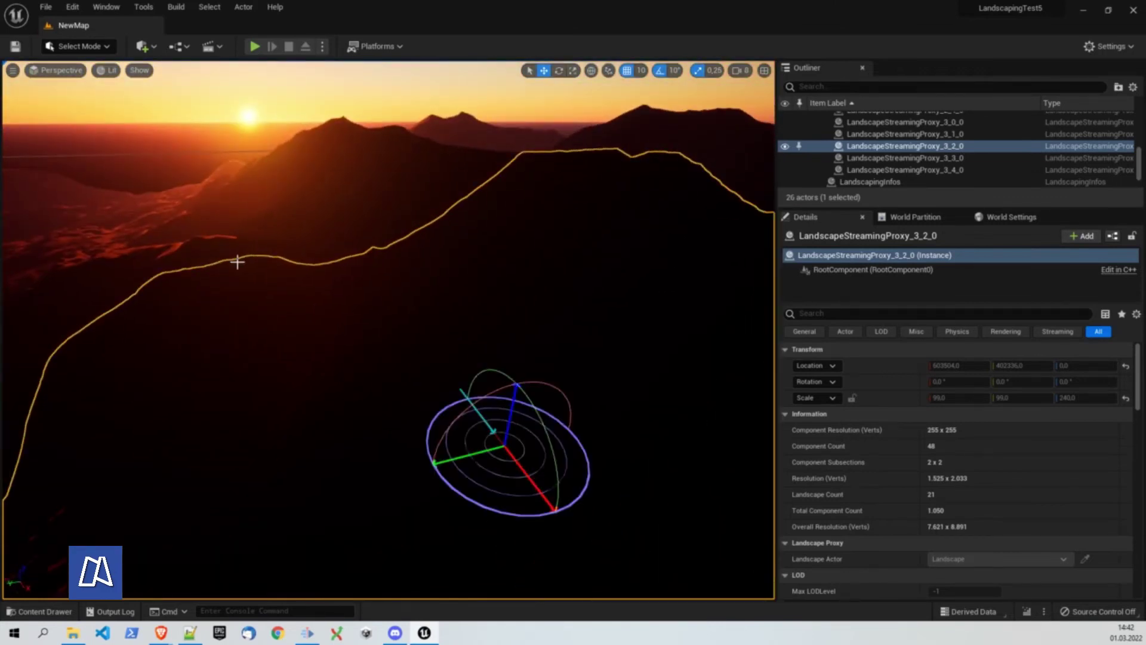
Rotate the sun to daylight with Ctrl+L and fly over the mountain terrain.
{"action": "key", "text": "ctrl+l"}
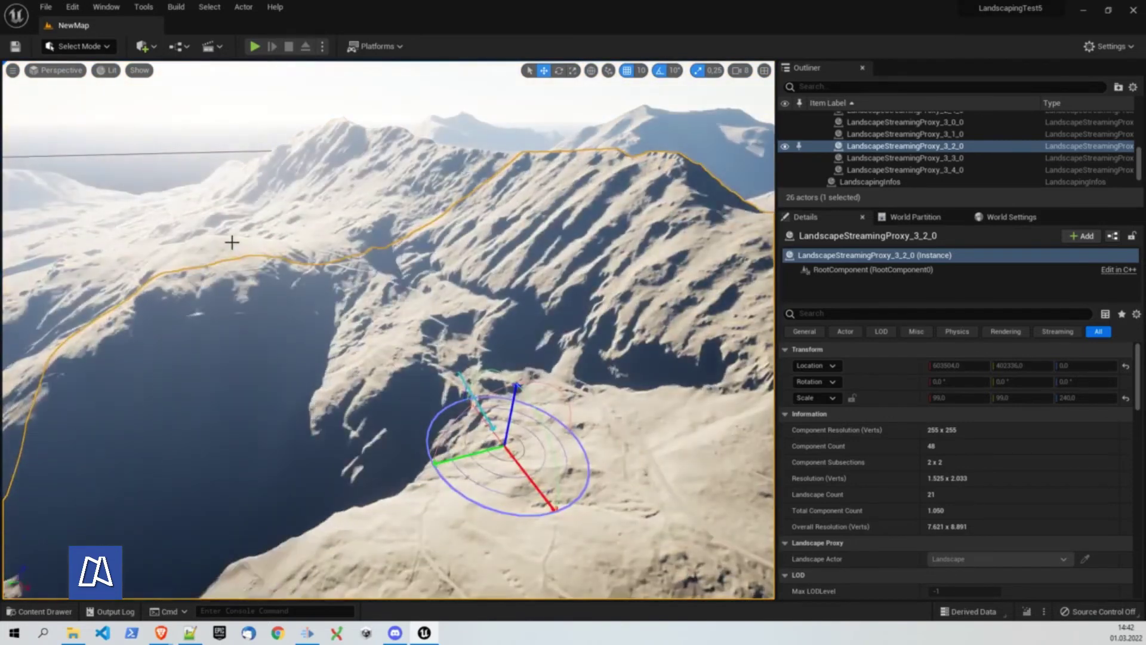
{"action": "key", "text": "ctrl+l"}
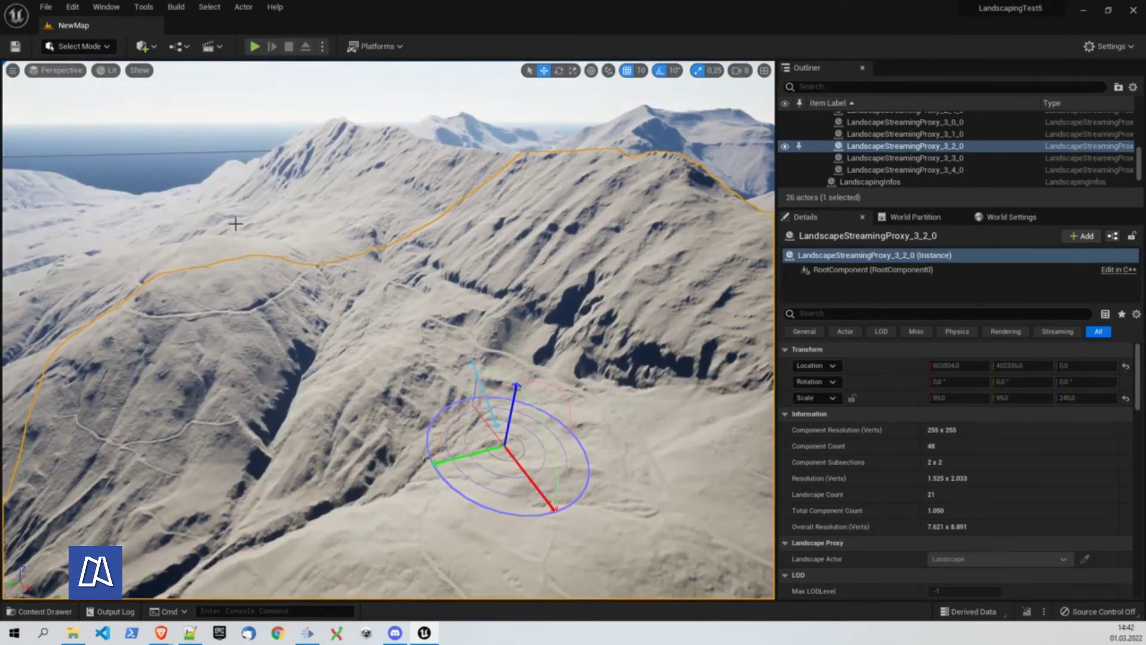
{"action": "left_click_drag", "start_coordinate": [388, 329], "coordinate": [400, 382], "text": "alt"}
{"action": "right_click_drag", "start_coordinate": [358, 334], "coordinate": [216, 234]}
{"action": "mouse_move", "coordinate": [272, 293]}
{"action": "right_mouse_down"}
{"action": "mouse_move", "coordinate": [332, 297]}
{"action": "mouse_move", "coordinate": [252, 294]}
{"action": "mouse_move", "coordinate": [276, 294]}
{"action": "right_mouse_up"}
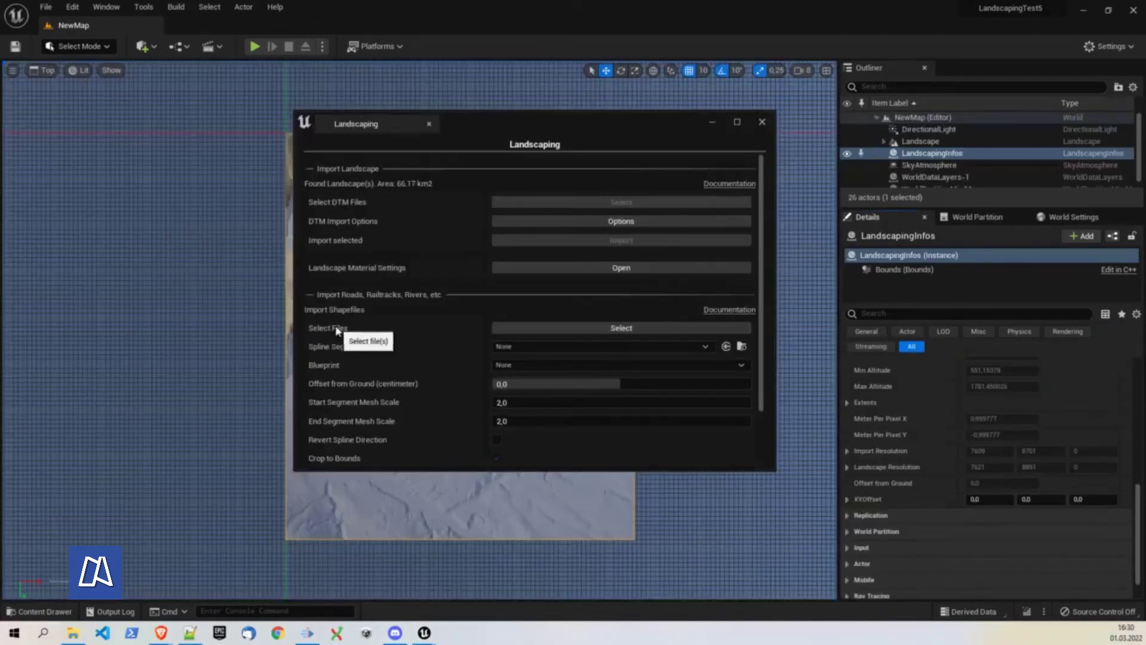
Assign MI_Landscape_Mountain as the landscape material in the Material and Weightmaps dialog.
{"action": "left_click", "coordinate": [550, 270]}
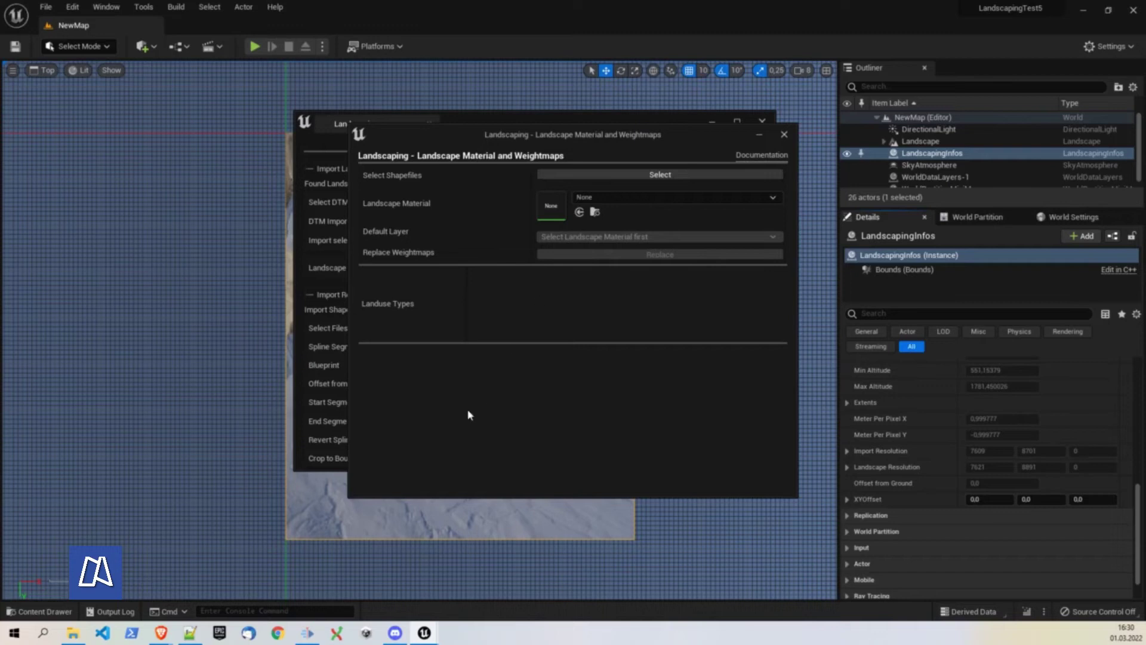
{"action": "left_click", "coordinate": [39, 611]}
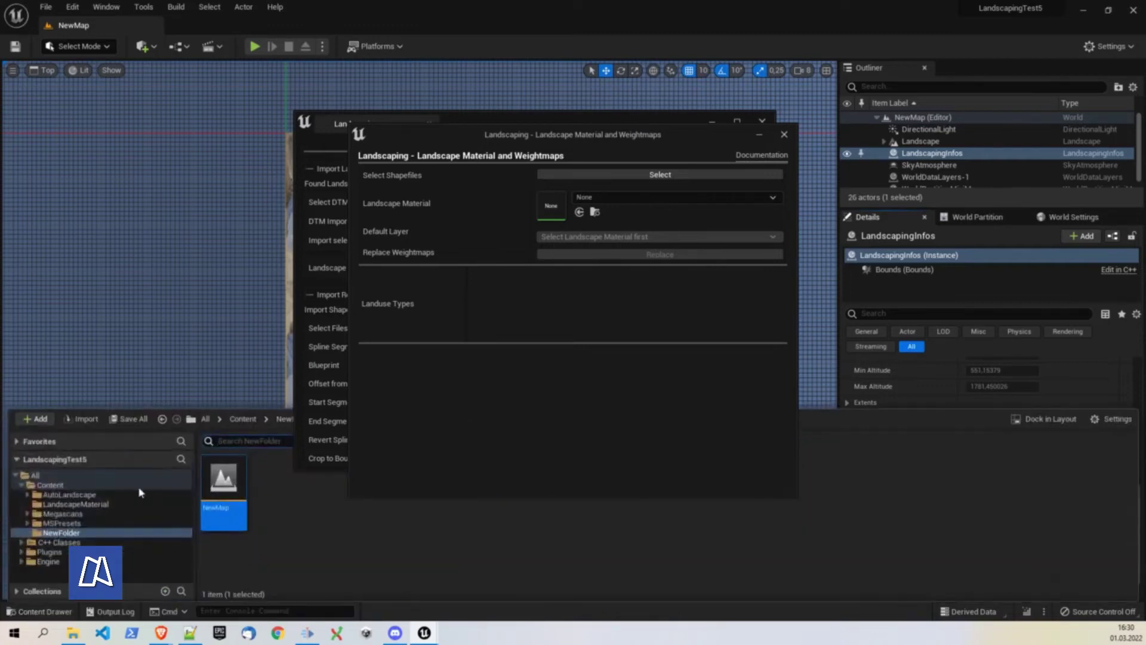
{"action": "left_click", "coordinate": [77, 505]}
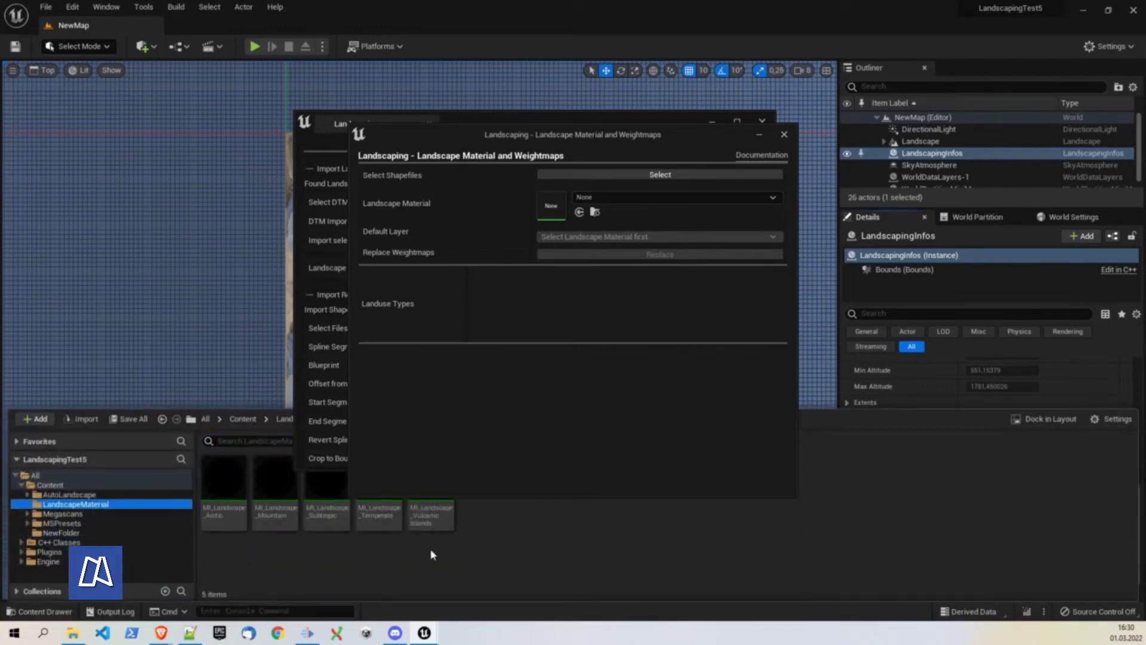
{"action": "left_click", "coordinate": [278, 527]}
{"action": "left_click", "coordinate": [579, 212]}
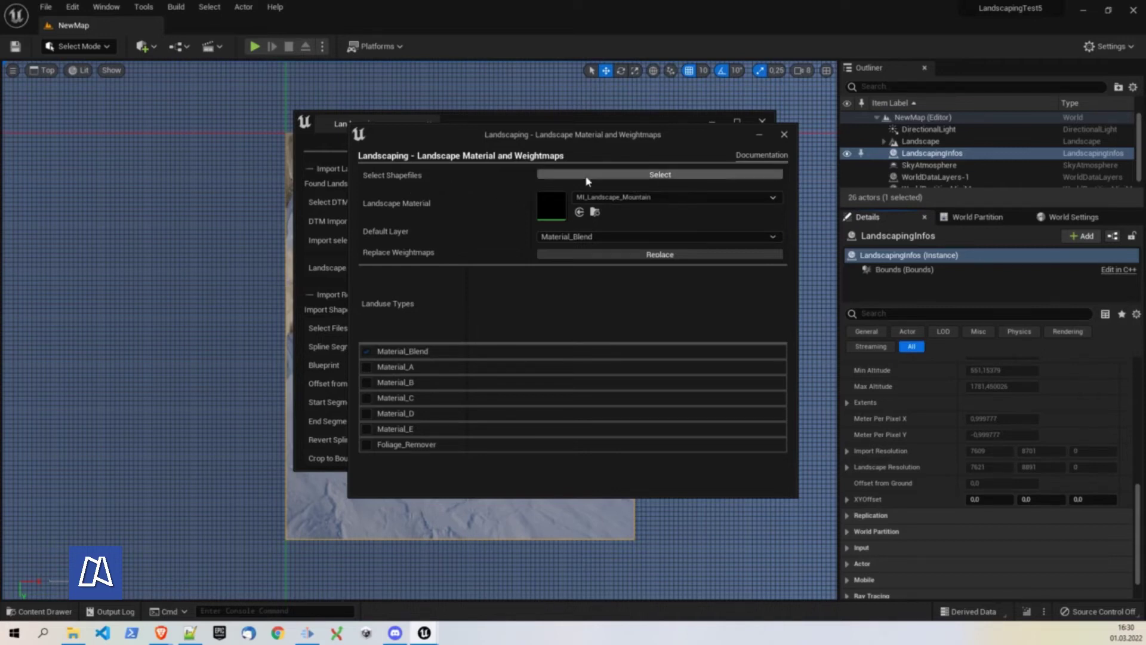
Replace the landscape's weightmaps using Material_Blend as the default layer.
{"action": "left_click_drag", "start_coordinate": [484, 135], "coordinate": [428, 183]}
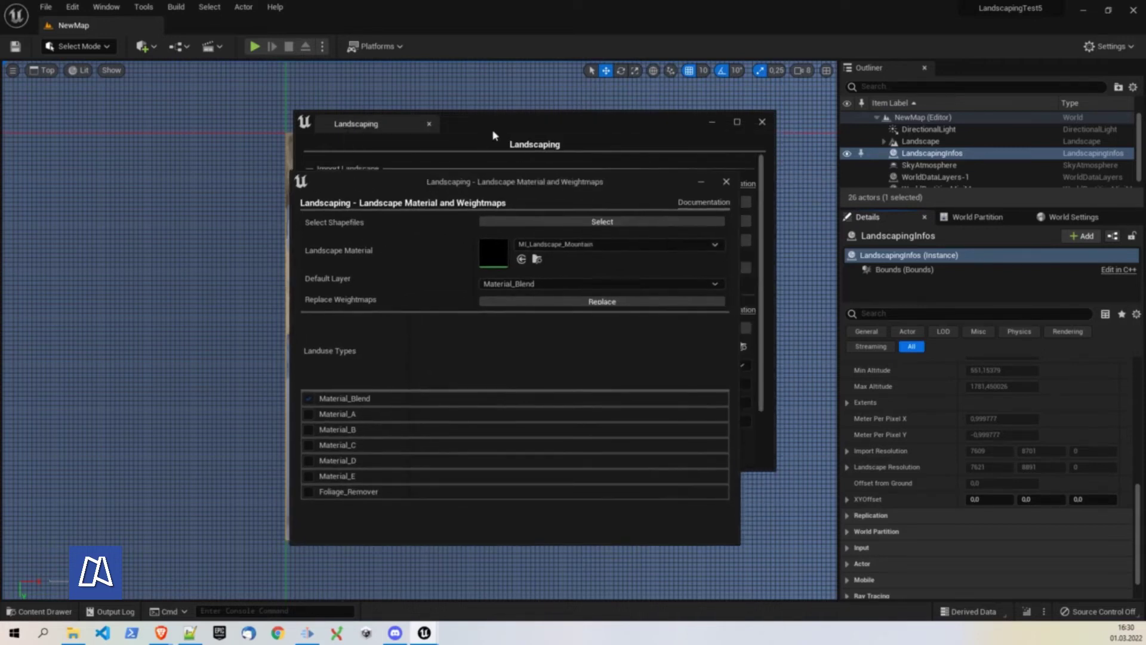
{"action": "left_click_drag", "start_coordinate": [502, 131], "coordinate": [335, 260]}
{"action": "left_click_drag", "start_coordinate": [462, 185], "coordinate": [752, 201]}
{"action": "left_click_drag", "start_coordinate": [361, 249], "coordinate": [99, 151]}
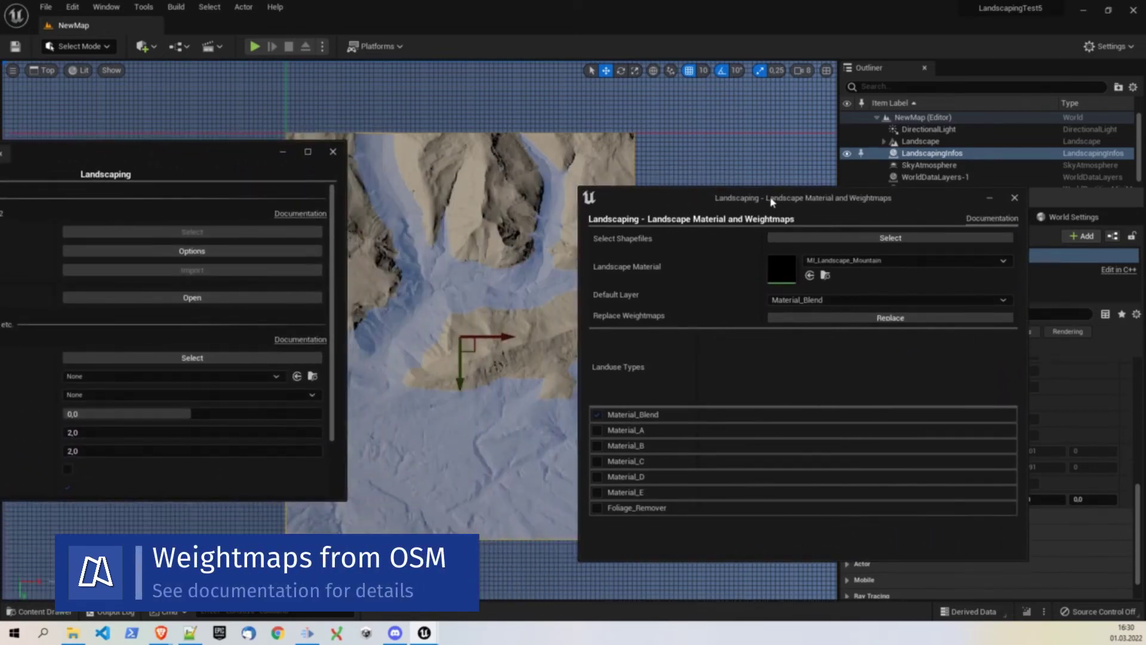
{"action": "left_click_drag", "start_coordinate": [770, 202], "coordinate": [615, 139]}
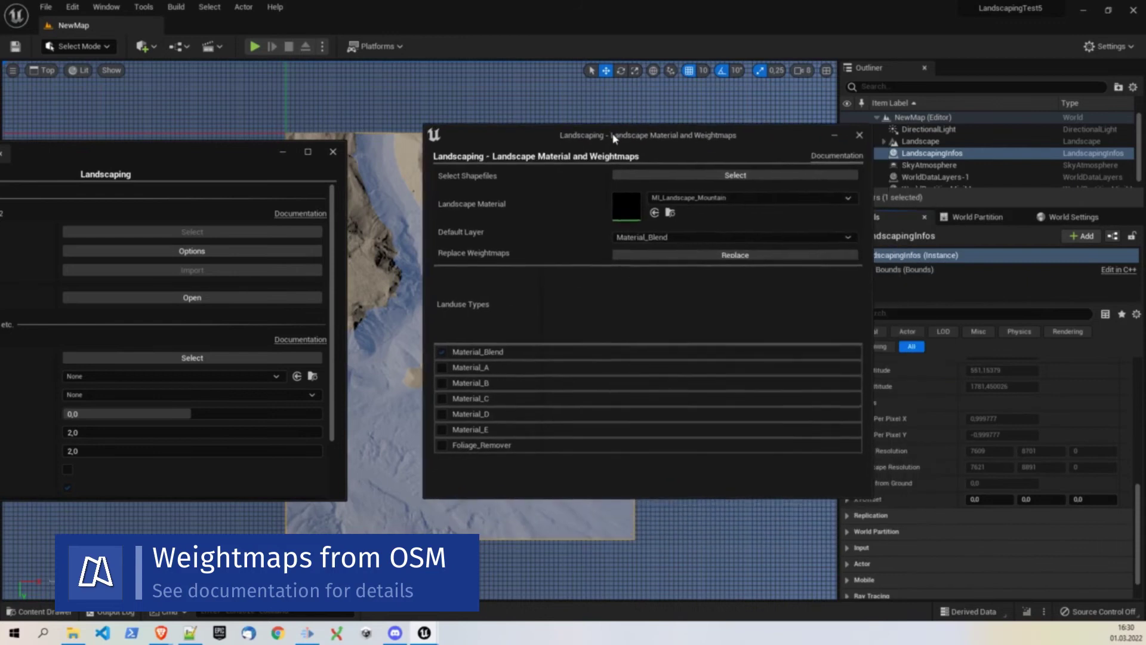
{"action": "left_click", "coordinate": [691, 257]}
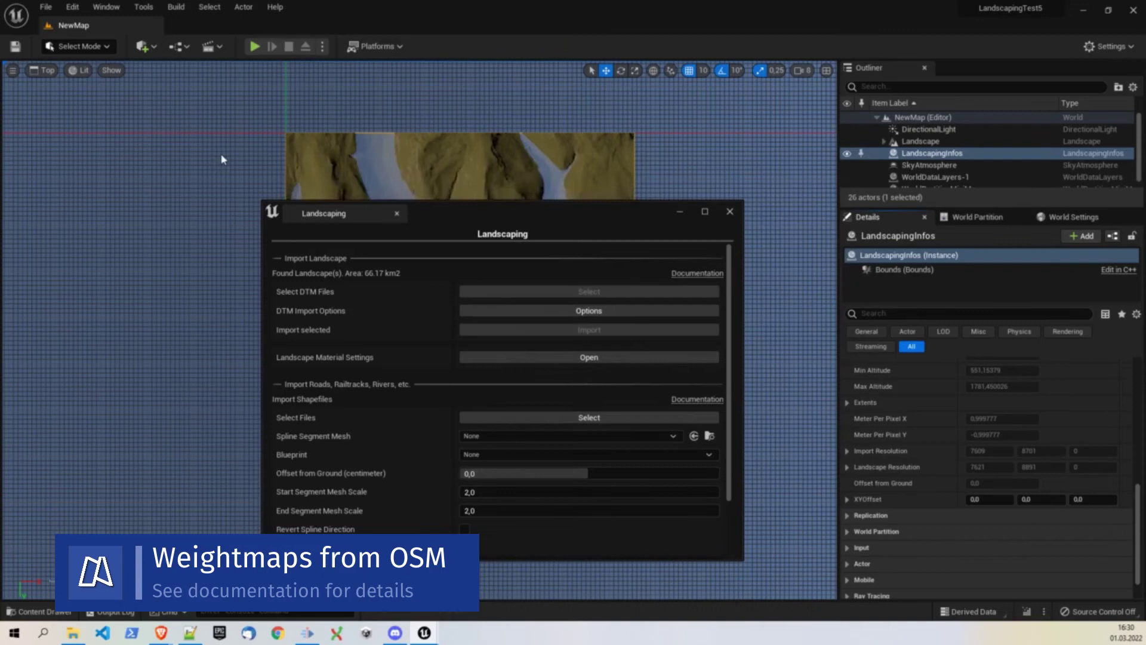
Play the level from a spot in the central valley, then stop with Esc.
{"action": "mouse_move", "coordinate": [460, 219]}
{"action": "left_mouse_down"}
{"action": "mouse_move", "coordinate": [732, 189]}
{"action": "mouse_move", "coordinate": [741, 139]}
{"action": "left_mouse_up"}
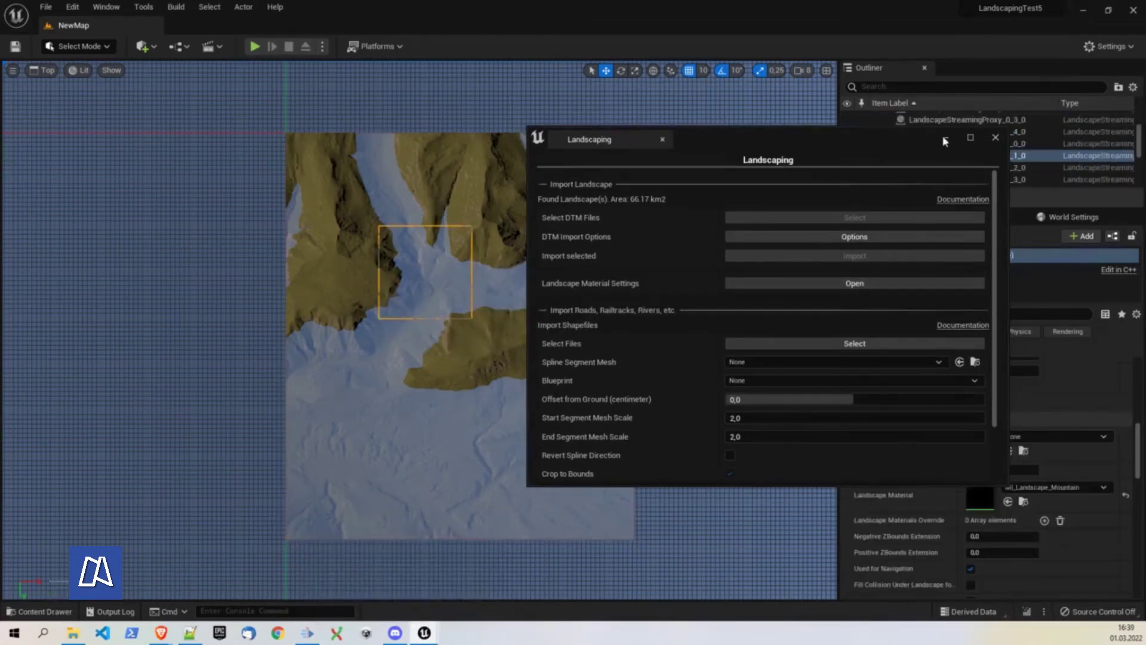
{"action": "left_click", "coordinate": [944, 139]}
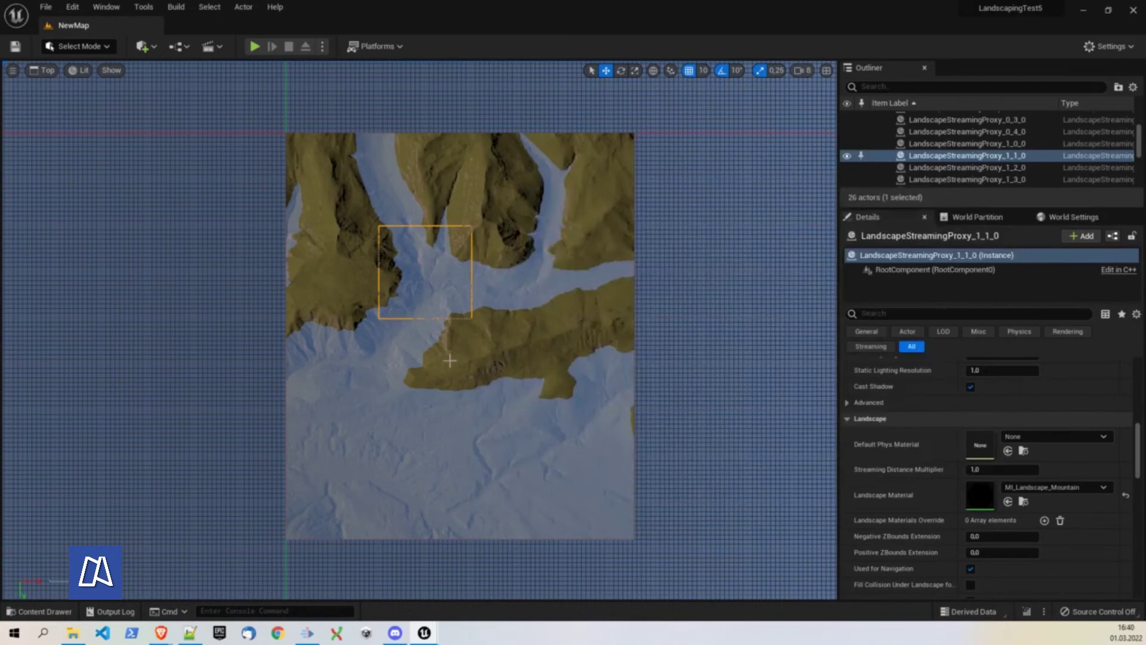
{"action": "right_click", "coordinate": [452, 334]}
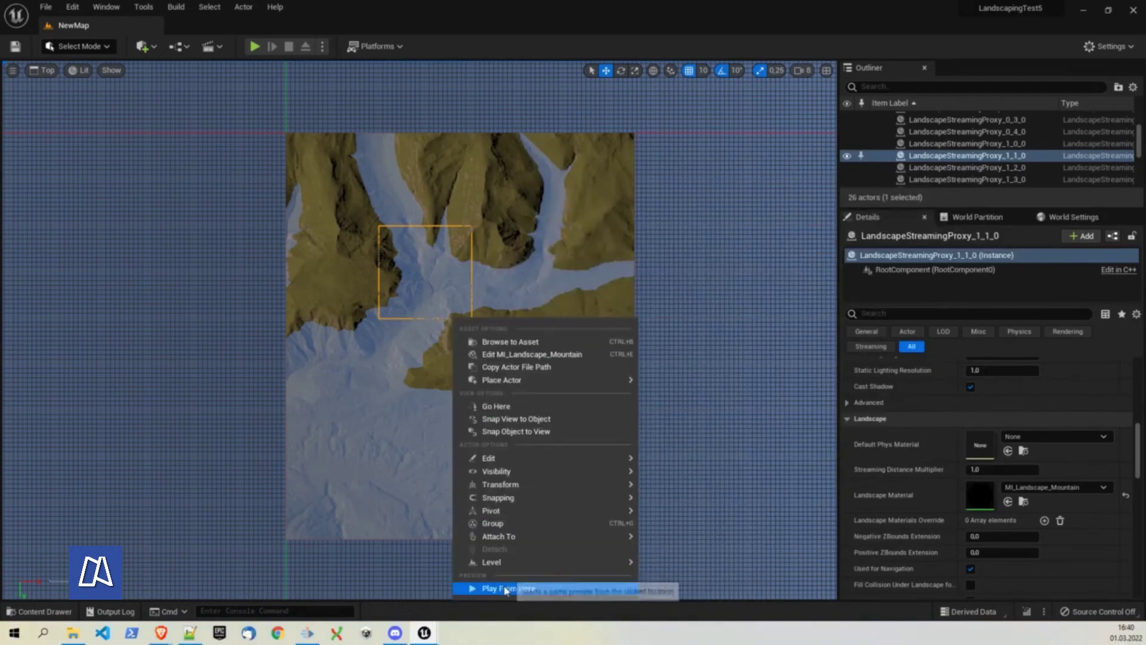
{"action": "left_click", "coordinate": [422, 188]}
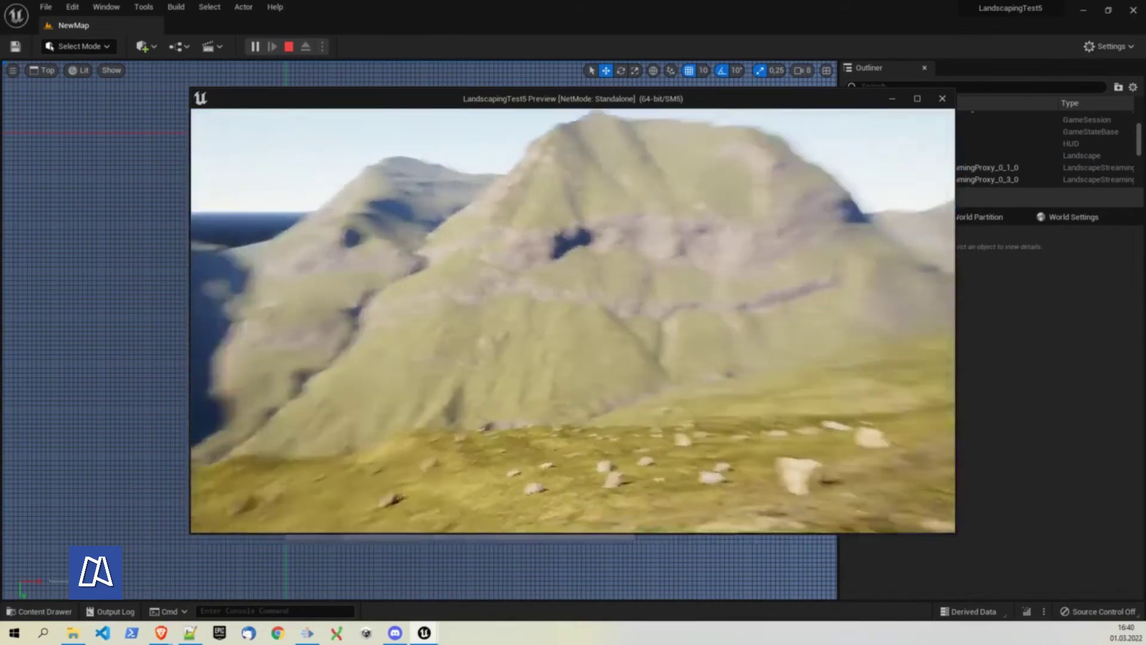
{"action": "key", "text": "Escape"}
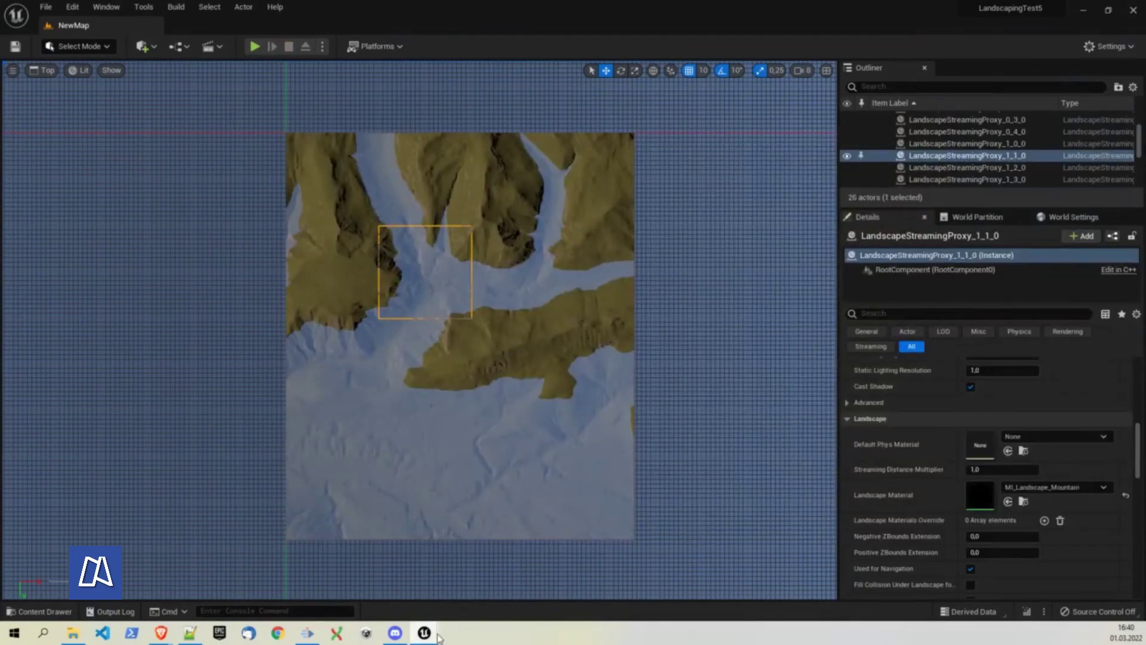
Restore the Landscaping window from the taskbar and move it up and left.
{"action": "mouse_move", "coordinate": [439, 636]}
{"action": "left_click", "coordinate": [490, 579]}
{"action": "left_click_drag", "start_coordinate": [797, 149], "coordinate": [621, 141]}
Browse the shapefile picker to D:\geodata\shp\austria-latest-free.shp.
{"action": "left_click", "coordinate": [578, 340]}
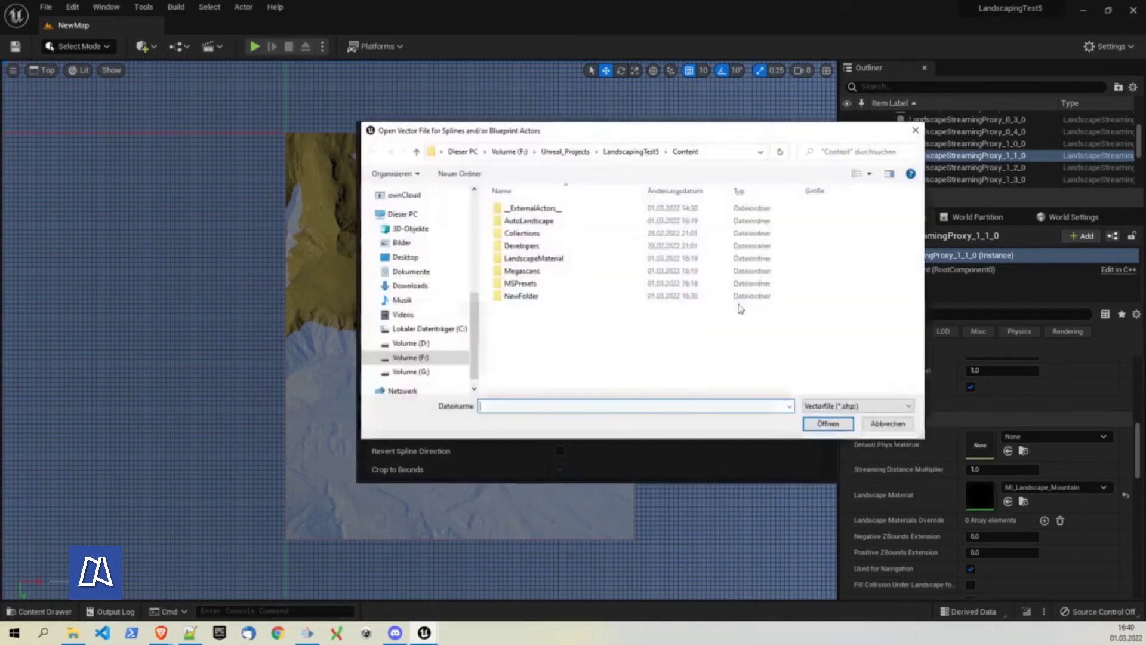
{"action": "left_click", "coordinate": [426, 356]}
{"action": "left_click", "coordinate": [418, 343]}
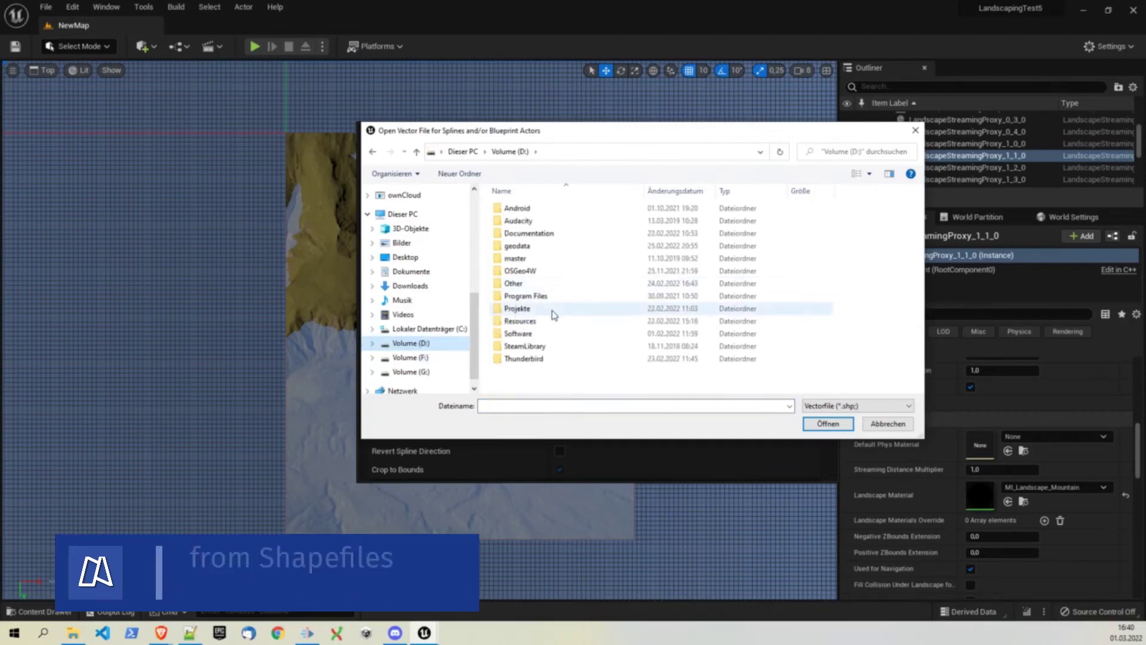
{"action": "left_click", "coordinate": [519, 248]}
{"action": "double_click", "coordinate": [518, 248]}
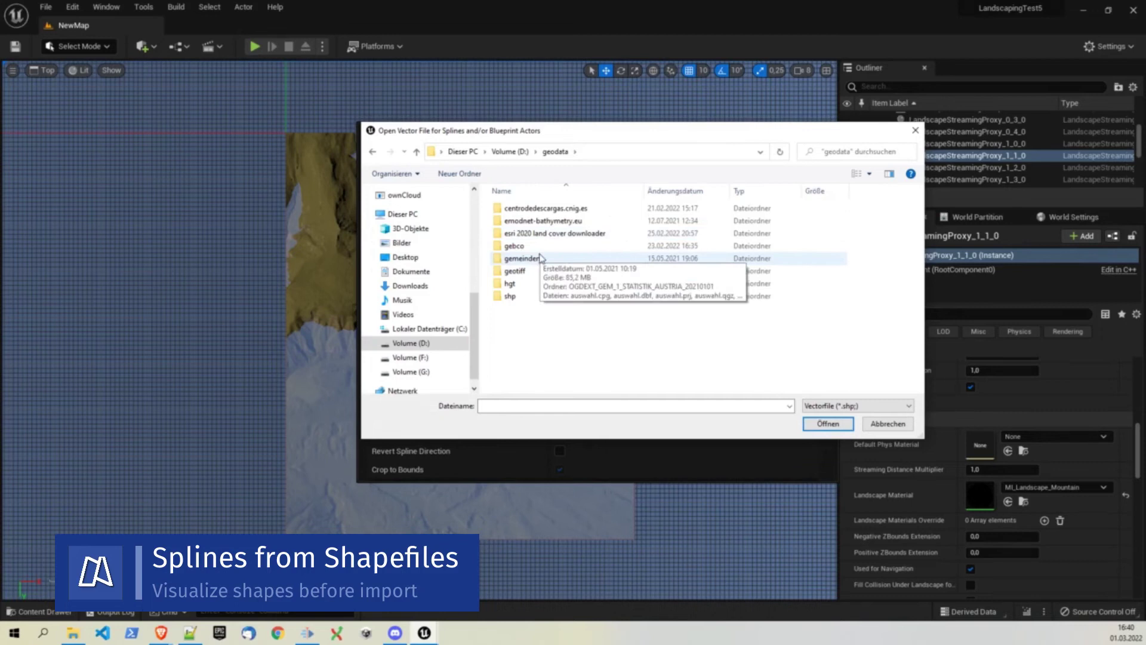
{"action": "double_click", "coordinate": [513, 295]}
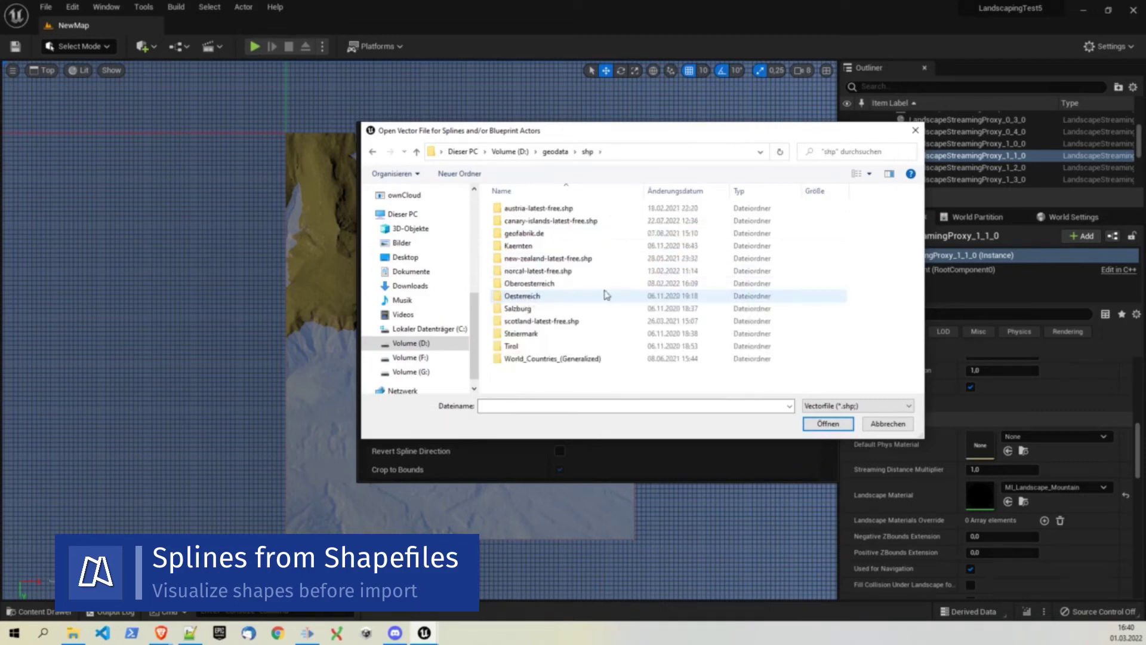
{"action": "double_click", "coordinate": [546, 209]}
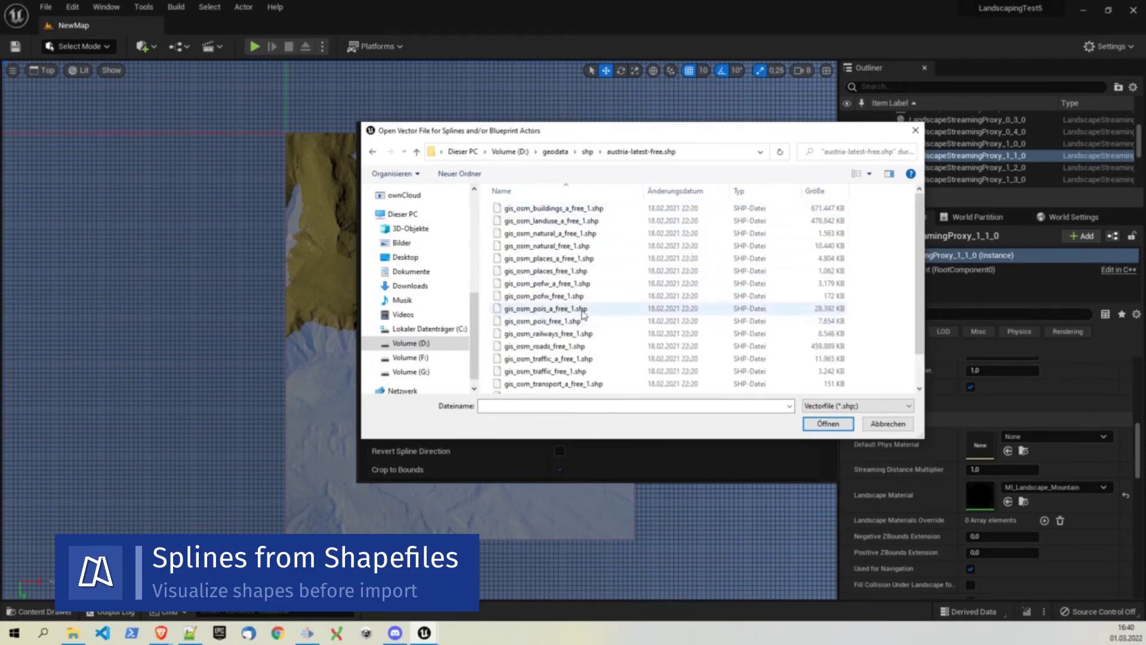
{"action": "scroll", "coordinate": [609, 317], "scroll_direction": "down", "scroll_amount": 2}
Pick gis_osm_roads_free_1.shp and load it into the Landscaping tool.
{"action": "left_click_drag", "start_coordinate": [600, 133], "coordinate": [563, 138]}
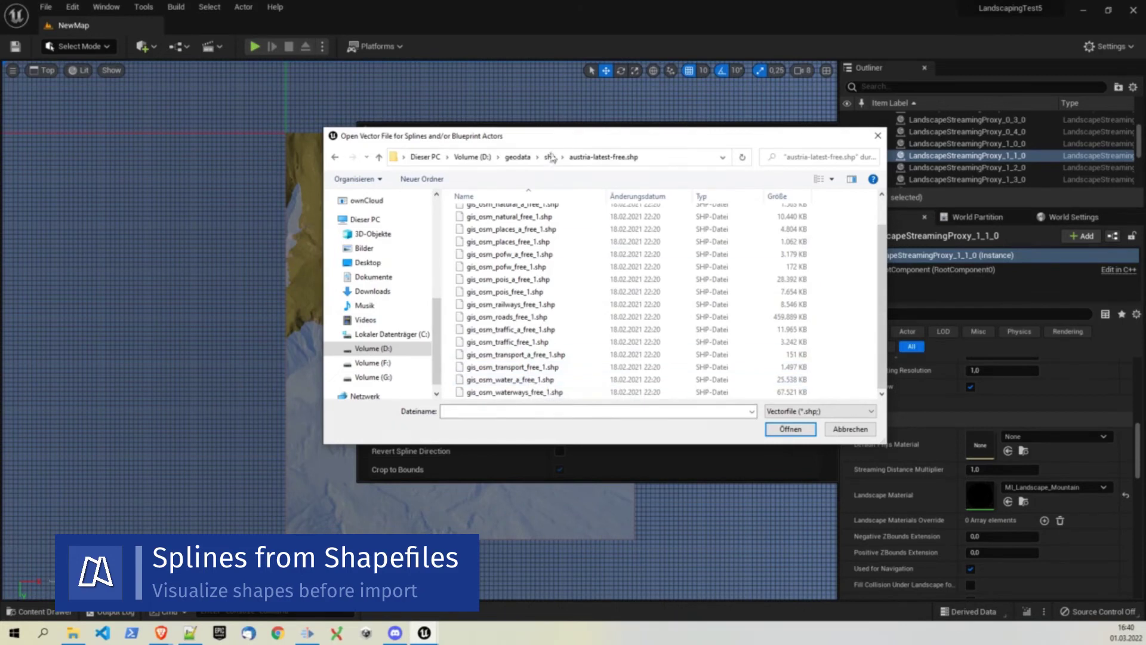
{"action": "left_click_drag", "start_coordinate": [556, 140], "coordinate": [676, 137]}
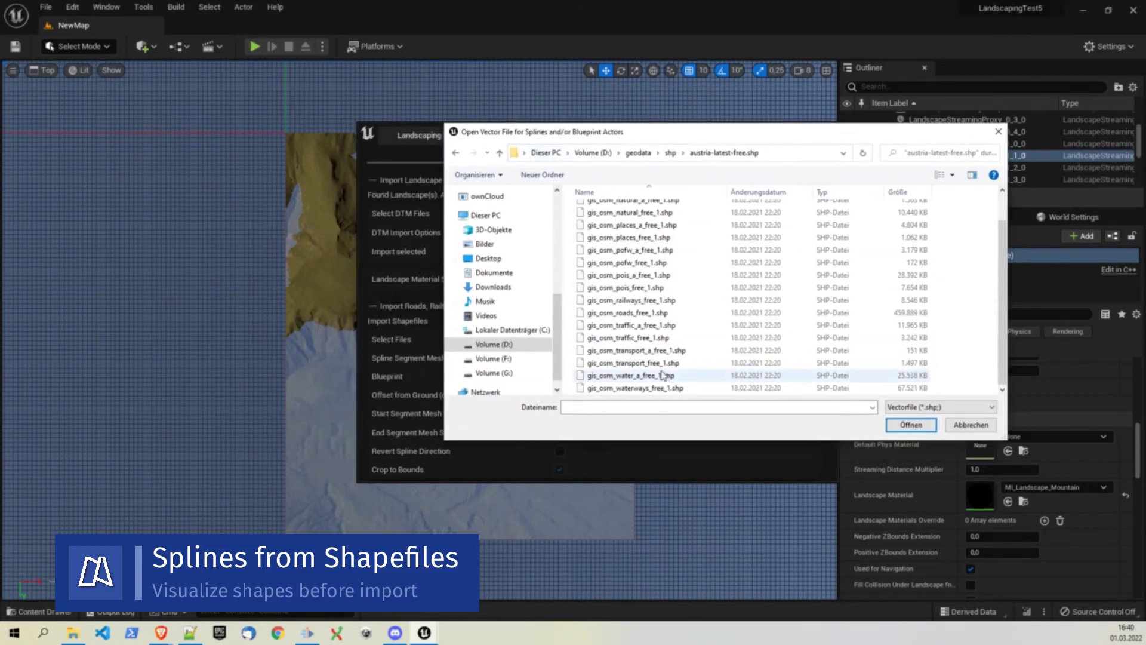
{"action": "left_click", "coordinate": [650, 338]}
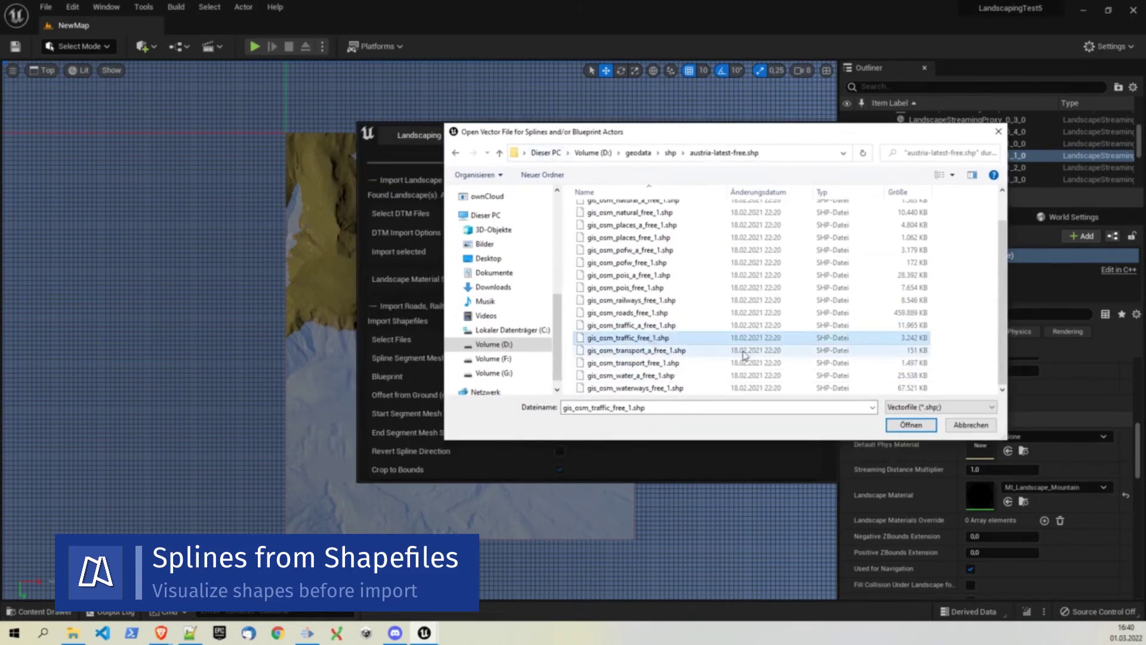
{"action": "left_click", "coordinate": [651, 315]}
{"action": "left_click", "coordinate": [910, 425]}
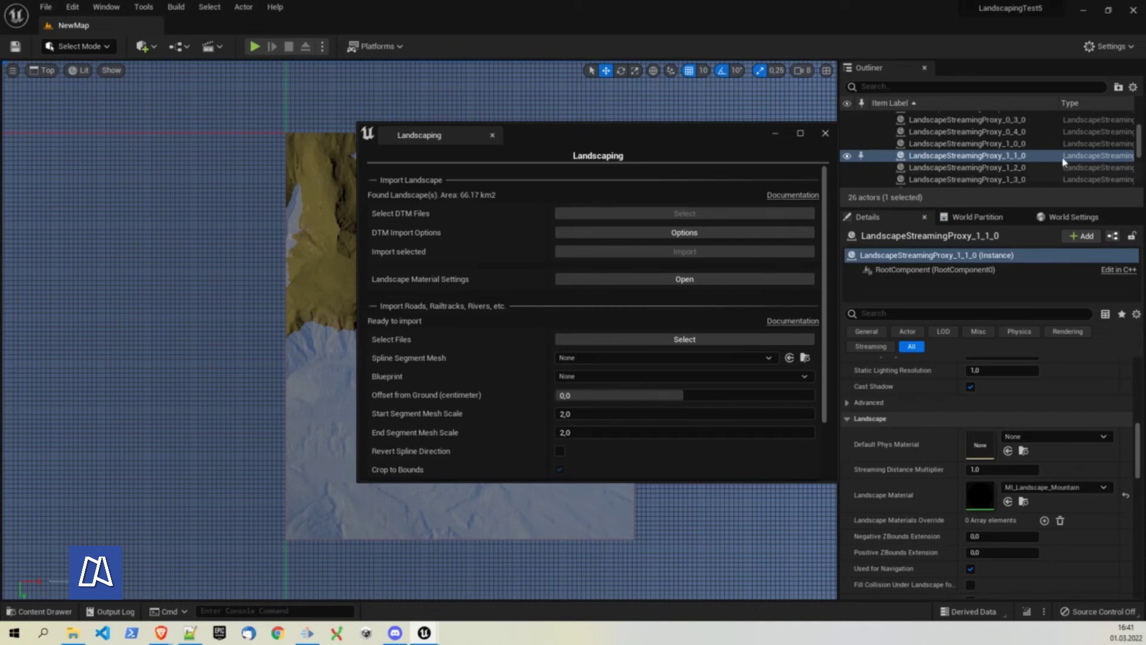
Select LandscapingInfos and enable Draw Vector Data Debug to show the road lines.
{"action": "scroll", "coordinate": [884, 146], "scroll_direction": "up", "scroll_amount": 3}
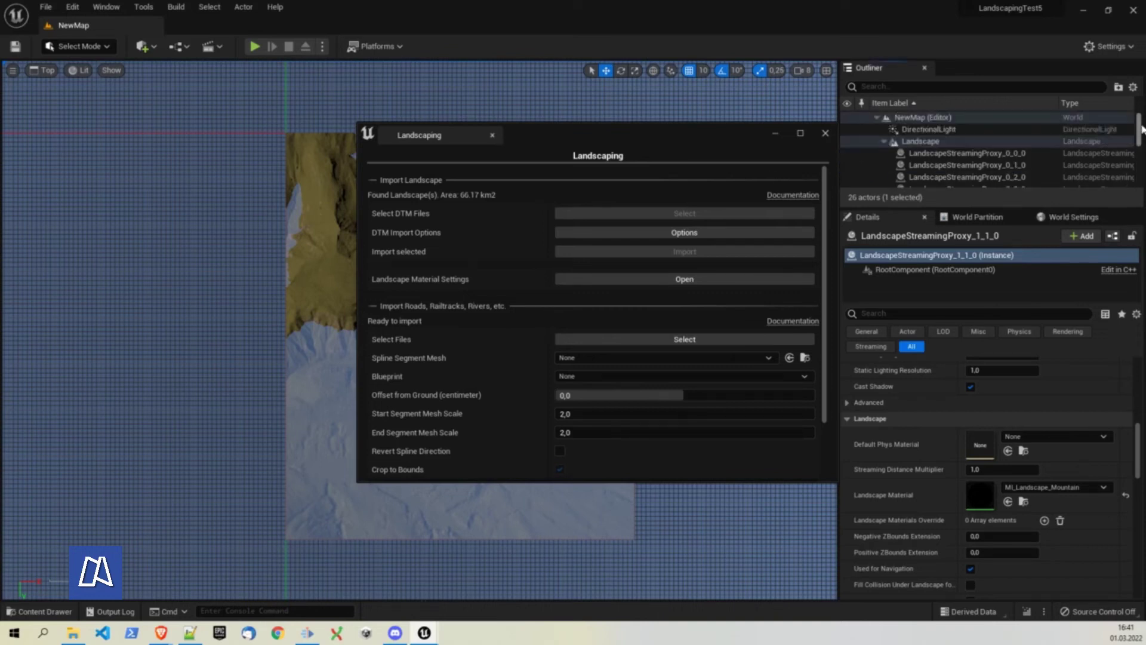
{"action": "left_click", "coordinate": [884, 142]}
{"action": "left_click", "coordinate": [972, 154]}
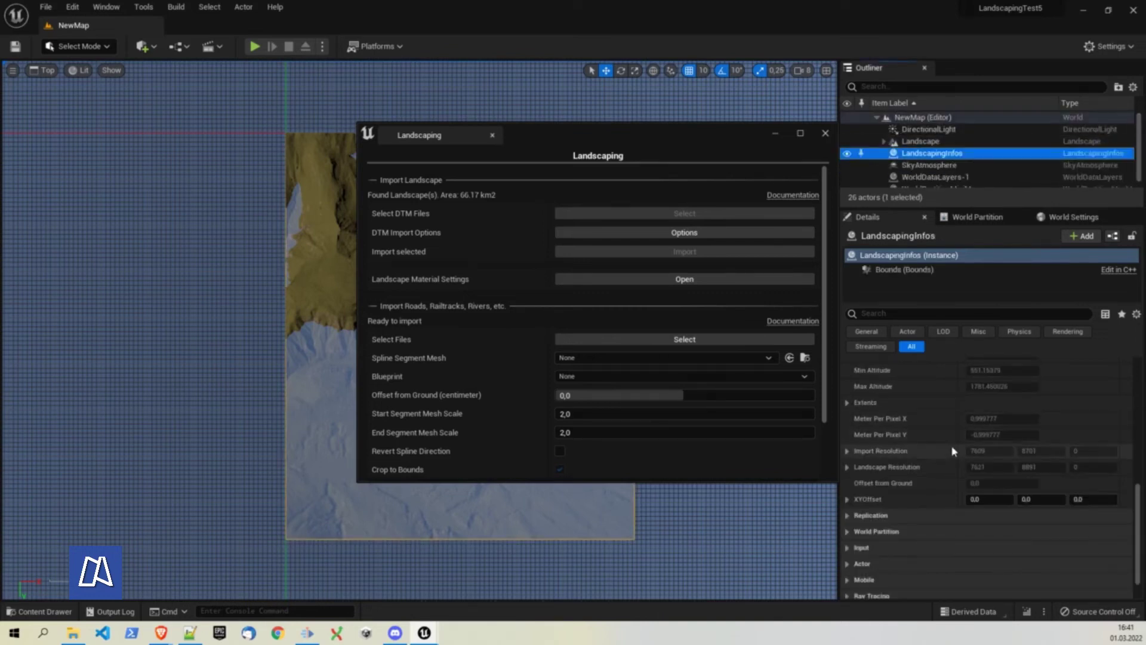
{"action": "scroll", "coordinate": [949, 463], "scroll_direction": "up", "scroll_amount": 5}
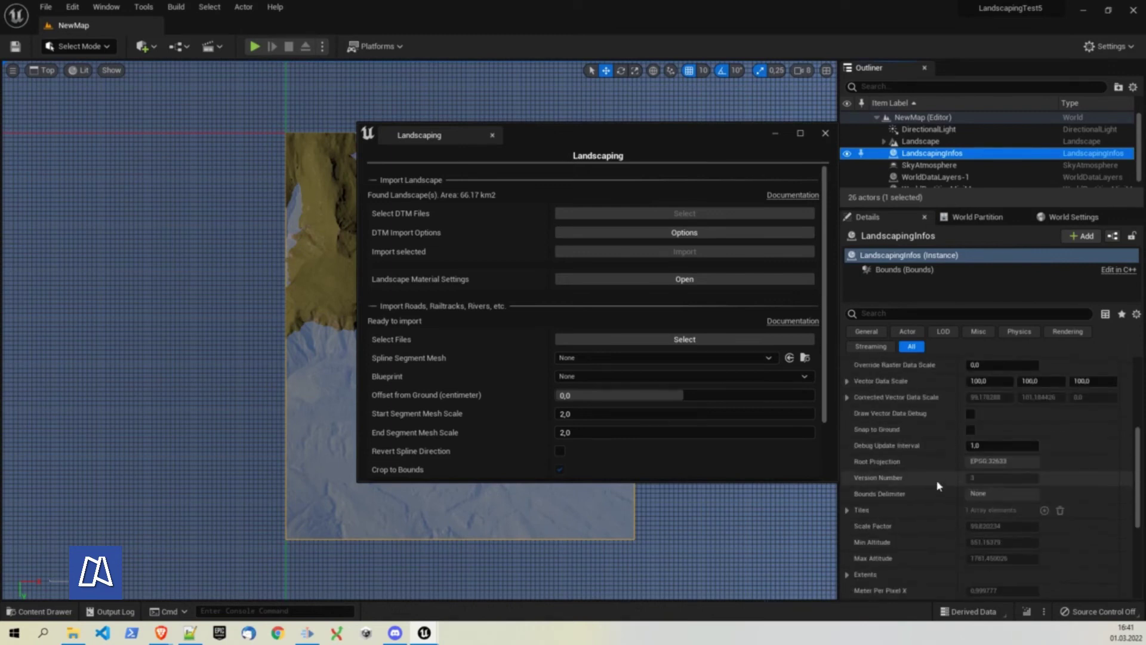
{"action": "left_click", "coordinate": [970, 415]}
Set the OSM Feature Class to primary in the Landscaping window.
{"action": "left_click_drag", "start_coordinate": [634, 145], "coordinate": [905, 117]}
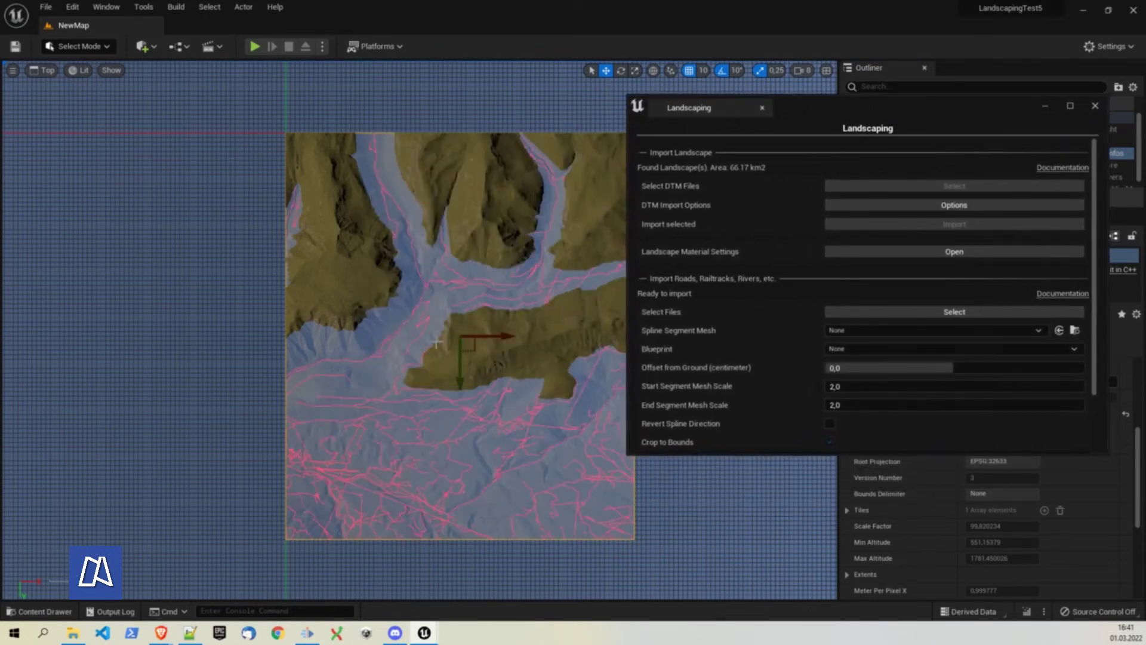
{"action": "scroll", "coordinate": [788, 325], "scroll_direction": "down", "scroll_amount": 2}
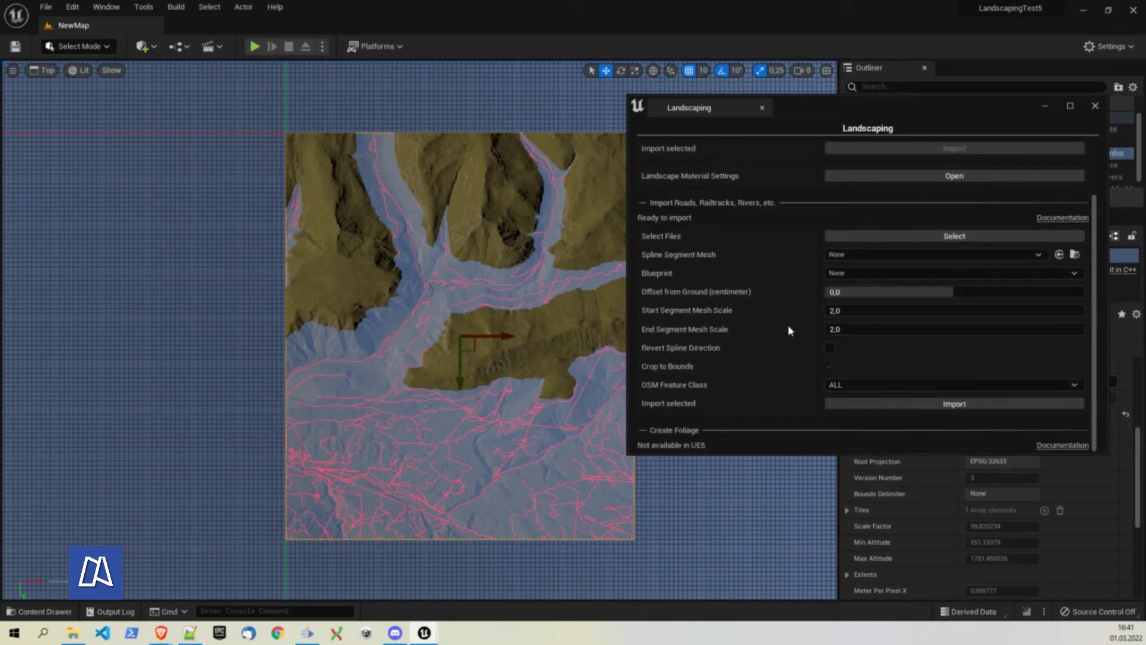
{"action": "left_click", "coordinate": [869, 385]}
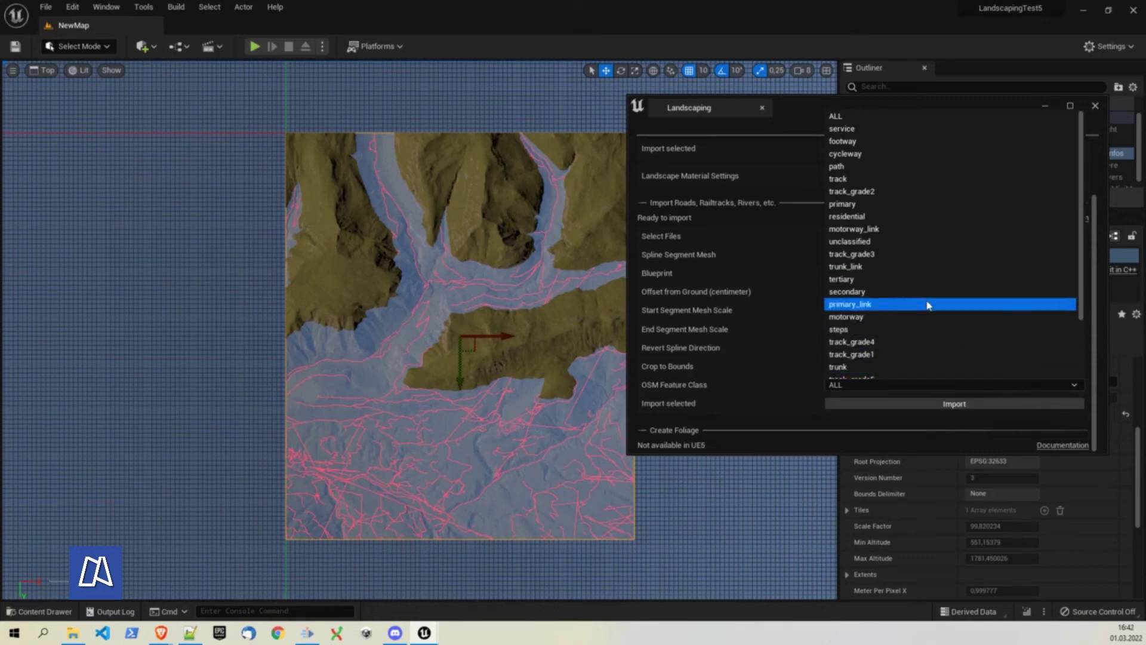
{"action": "left_click", "coordinate": [898, 206]}
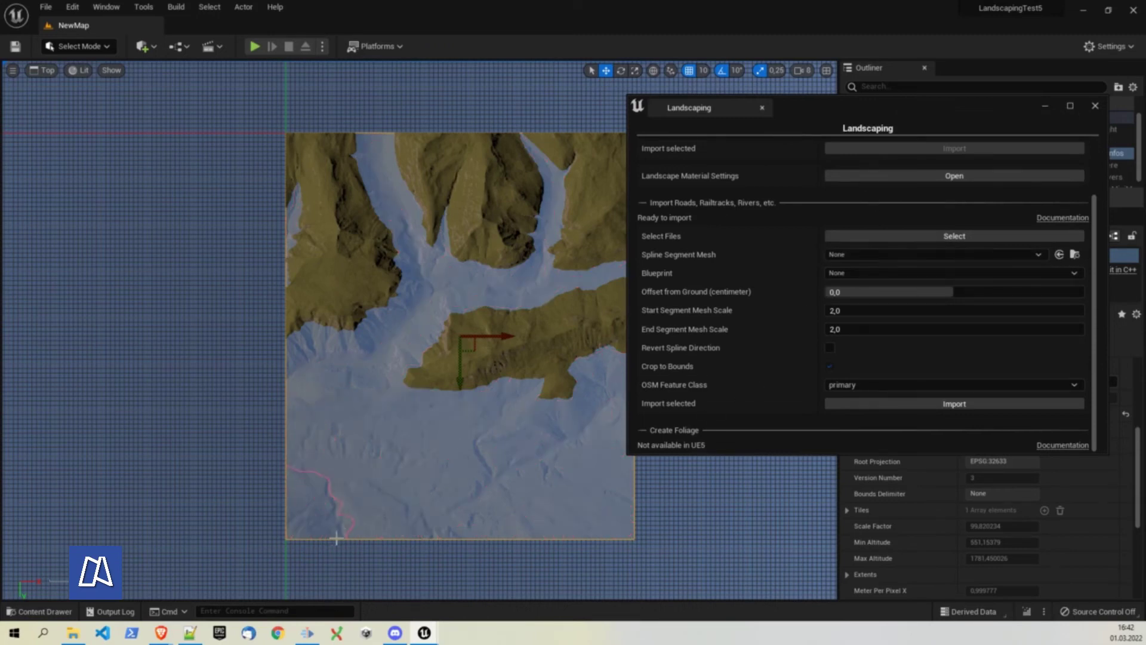
Zoom and pan the top view along the red road line to the landscape's left edge.
{"action": "scroll", "coordinate": [336, 539], "scroll_direction": "up", "scroll_amount": 8}
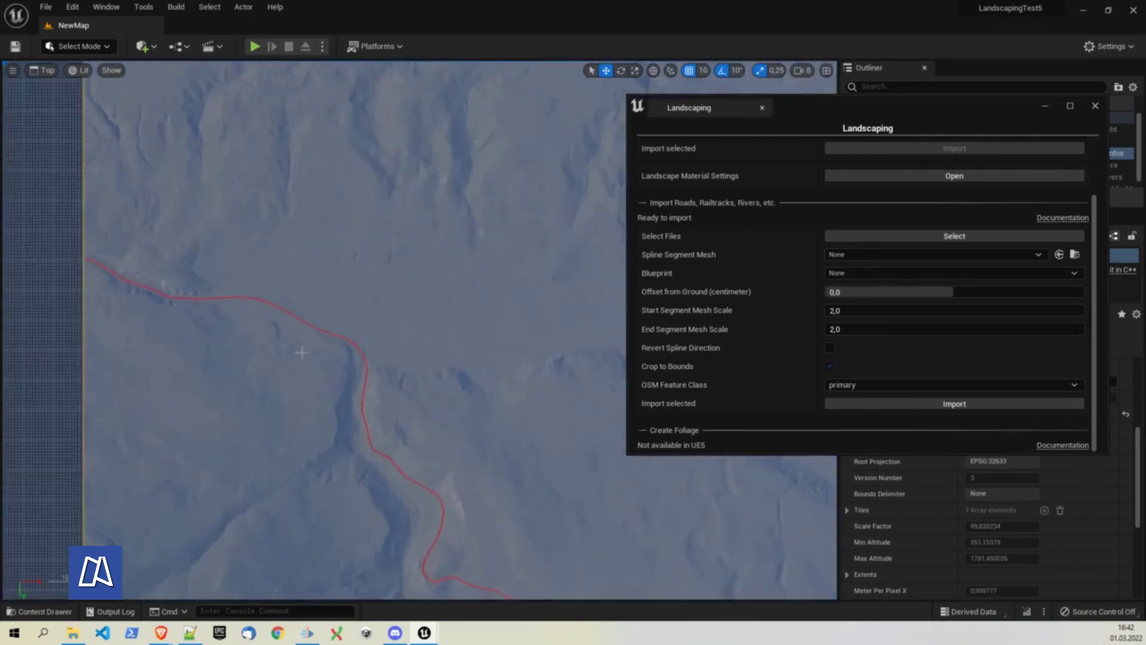
{"action": "scroll", "coordinate": [300, 350], "scroll_direction": "up", "scroll_amount": 2}
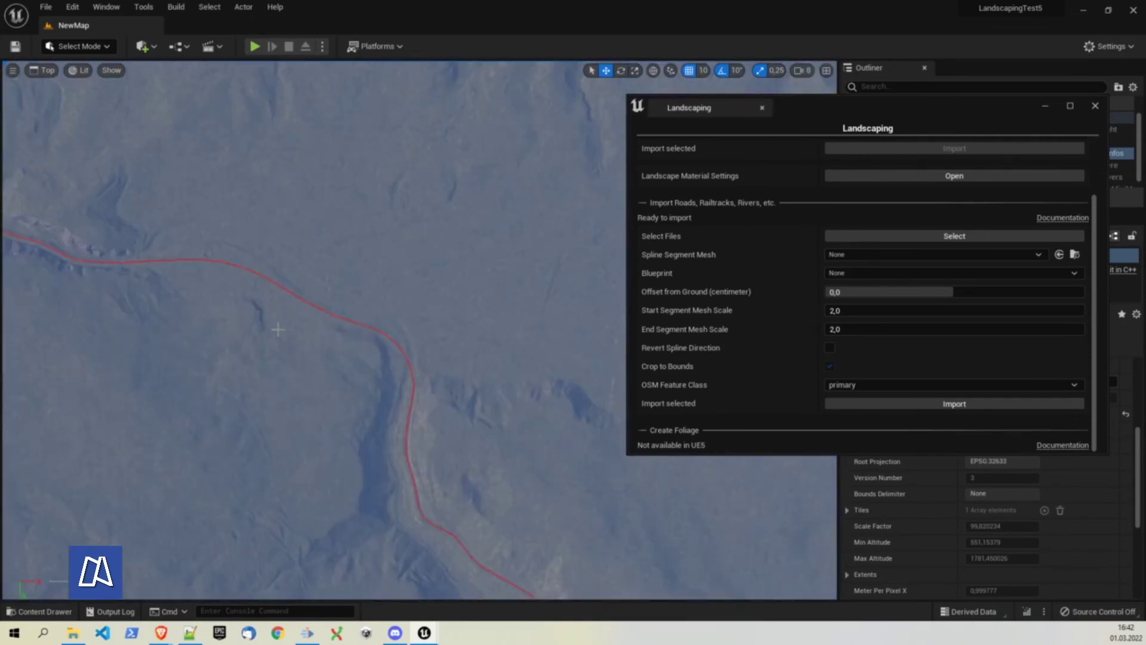
{"action": "scroll", "coordinate": [362, 476], "scroll_direction": "up", "scroll_amount": 6}
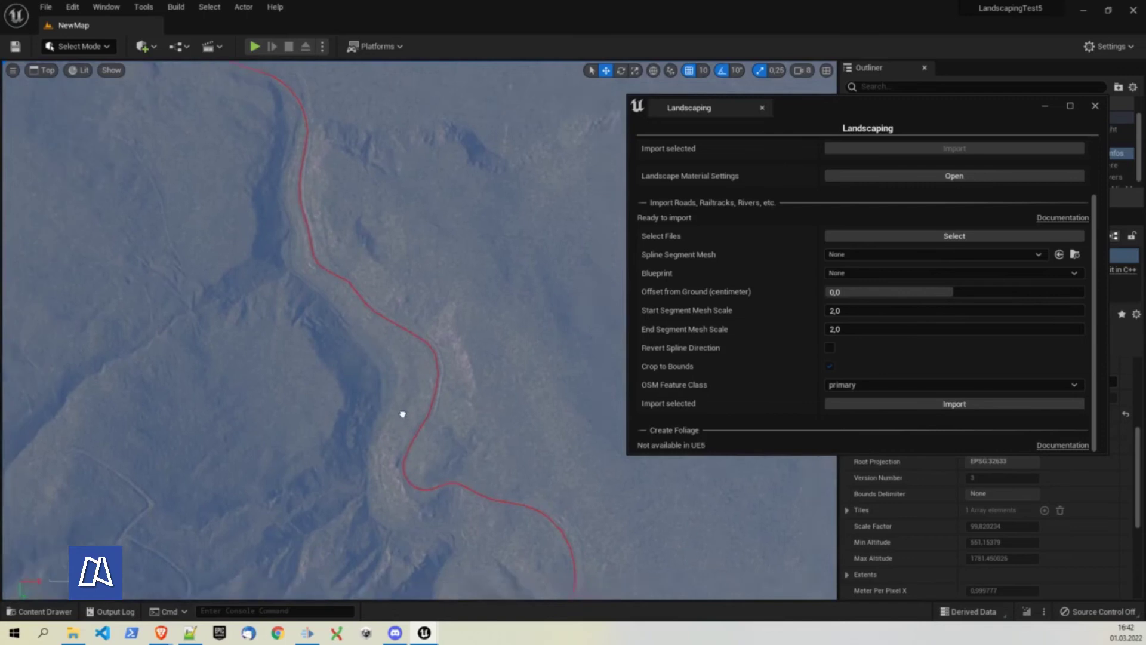
{"action": "right_click_drag", "start_coordinate": [316, 406], "coordinate": [292, 287]}
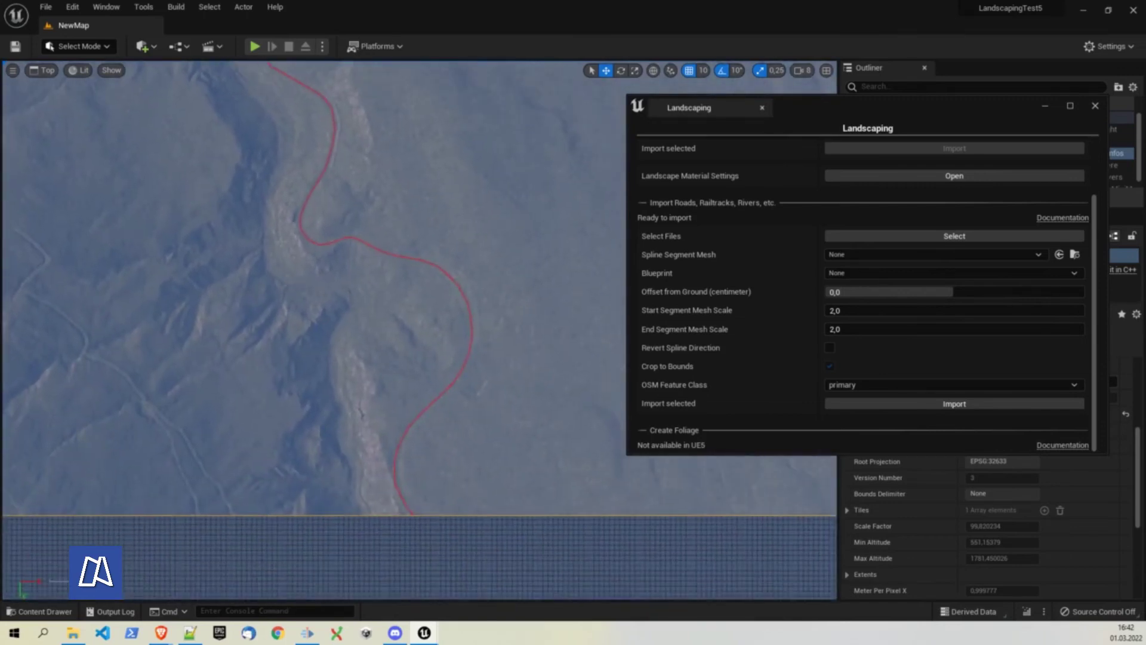
{"action": "scroll", "coordinate": [296, 253], "scroll_direction": "up", "scroll_amount": 2}
{"action": "scroll", "coordinate": [370, 465], "scroll_direction": "up", "scroll_amount": 4}
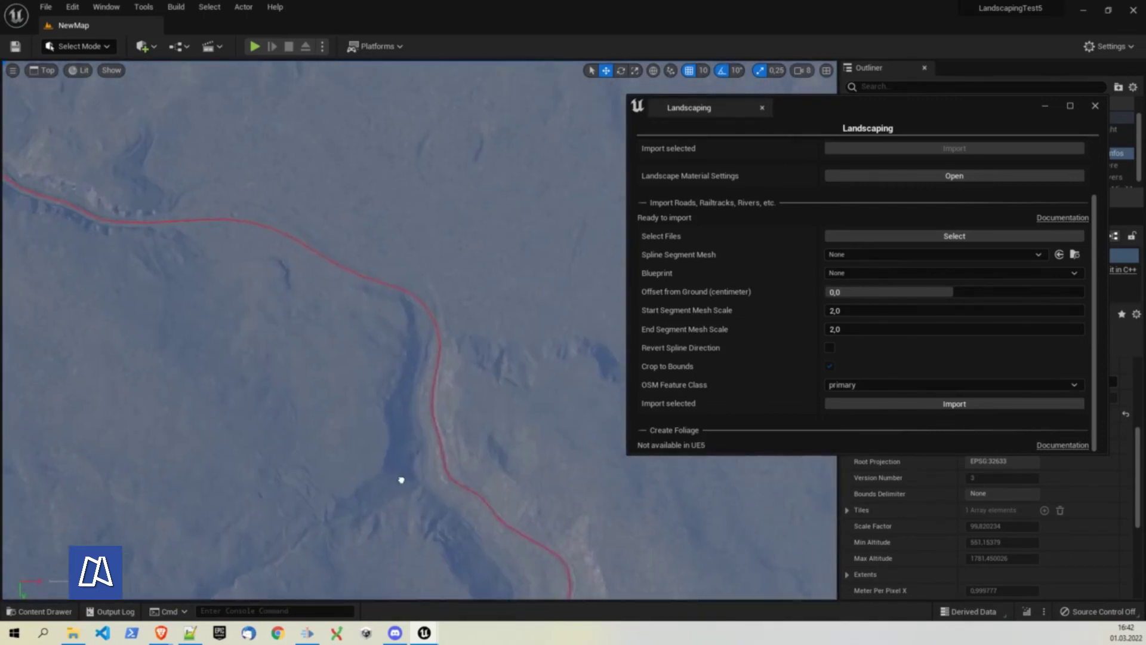
{"action": "right_click_drag", "start_coordinate": [284, 358], "coordinate": [491, 475]}
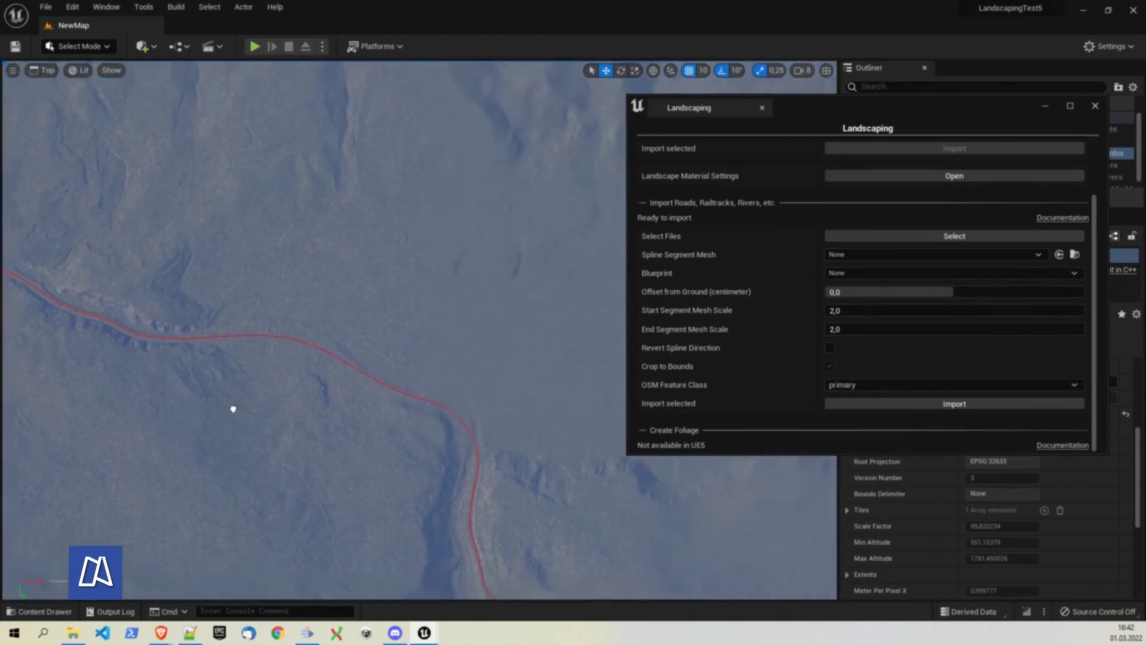
{"action": "scroll", "coordinate": [223, 408], "scroll_direction": "down", "scroll_amount": 4}
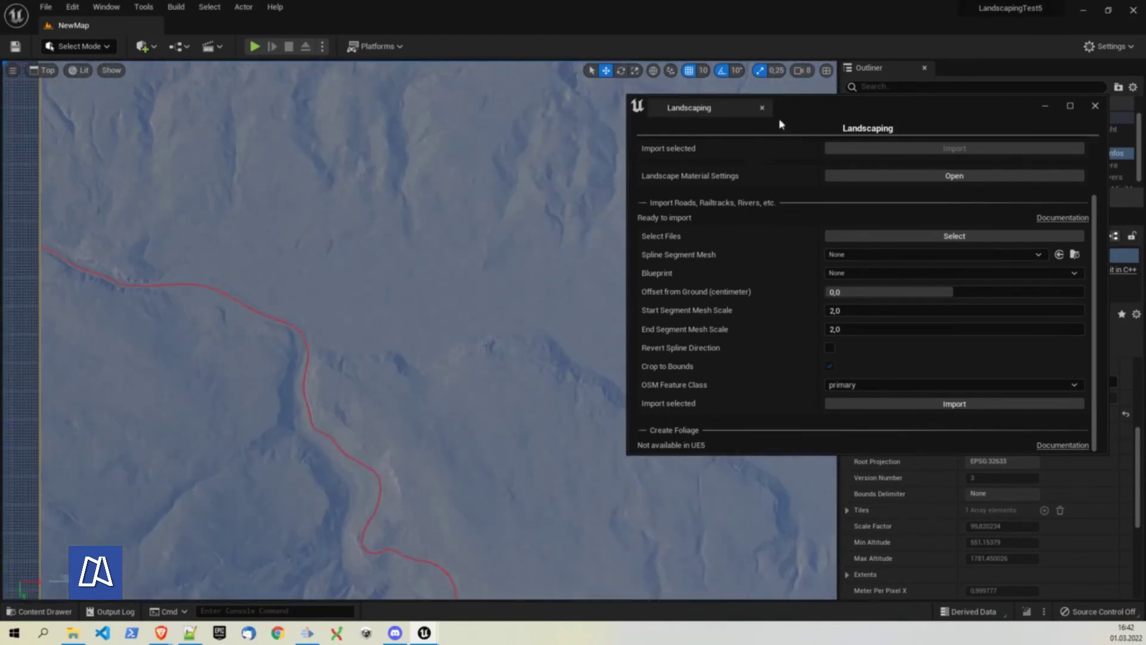
{"action": "left_click_drag", "start_coordinate": [784, 113], "coordinate": [485, 128]}
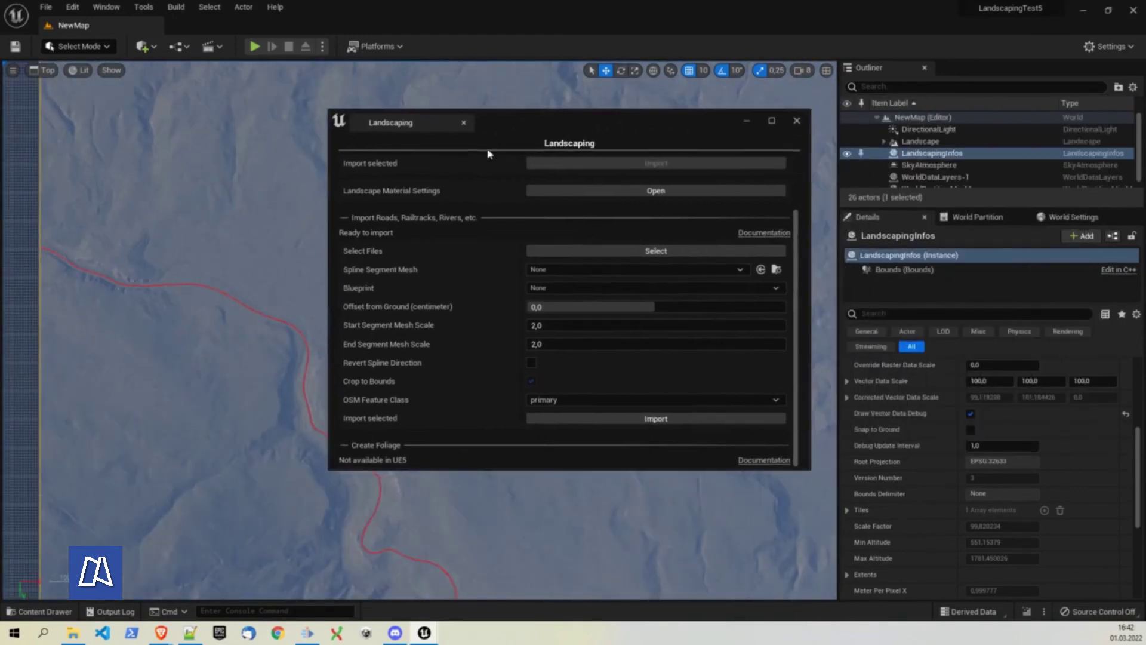
Set the Spline Segment Mesh to Cube and import the primary roads as splines.
{"action": "left_click", "coordinate": [543, 270]}
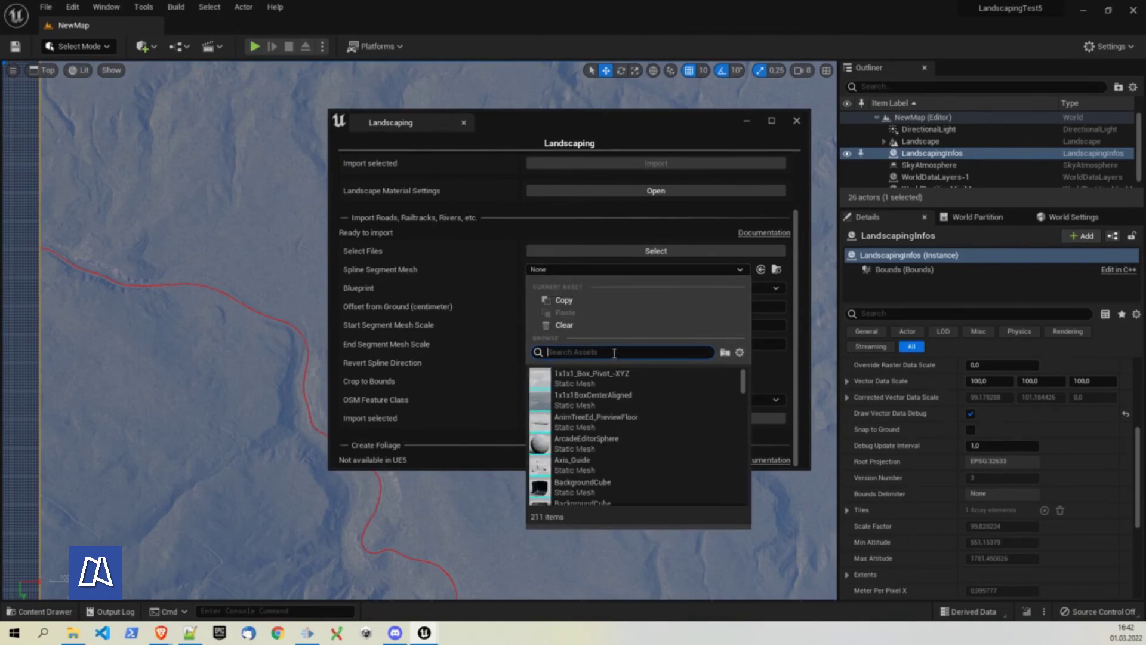
{"action": "type", "text": "cube"}
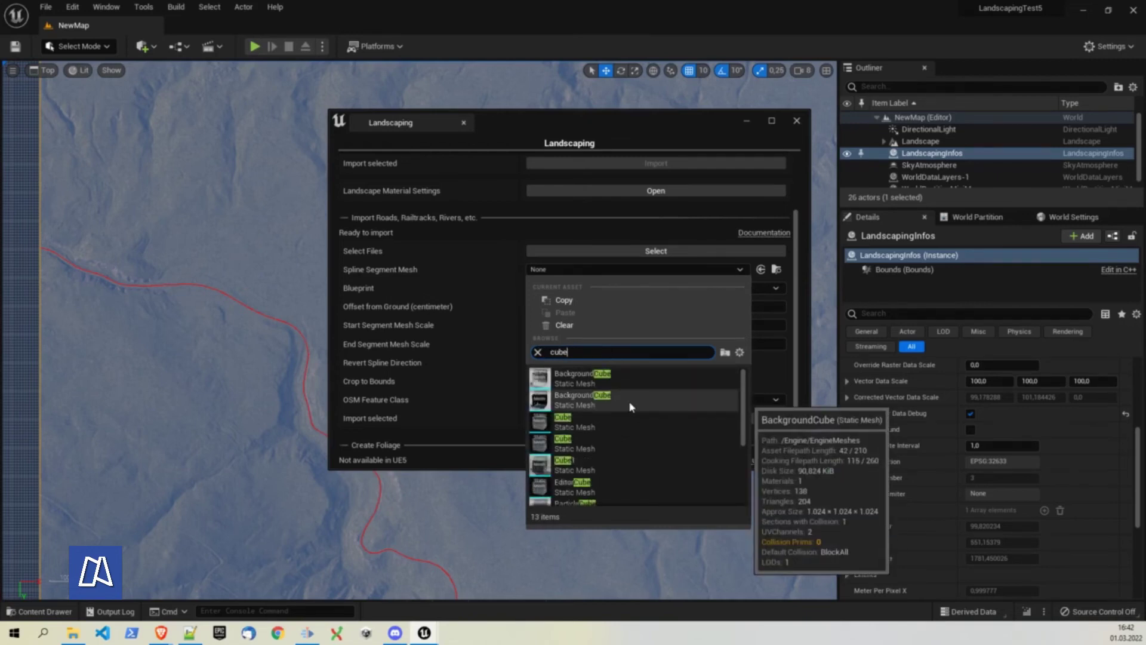
{"action": "left_click", "coordinate": [633, 426]}
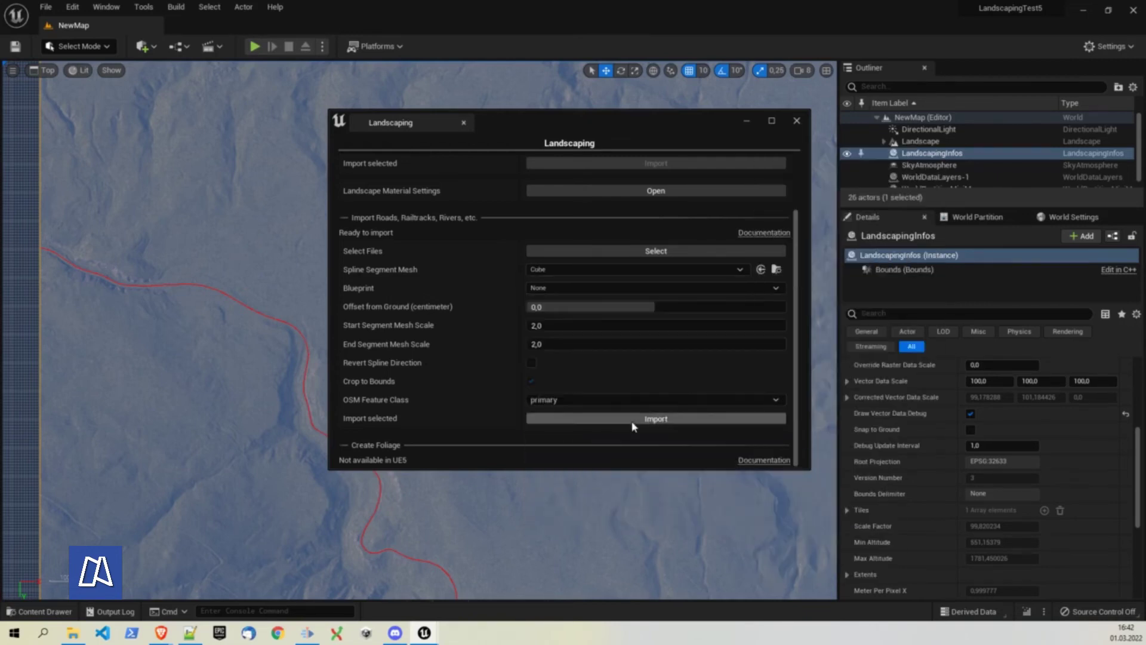
{"action": "left_click", "coordinate": [605, 419]}
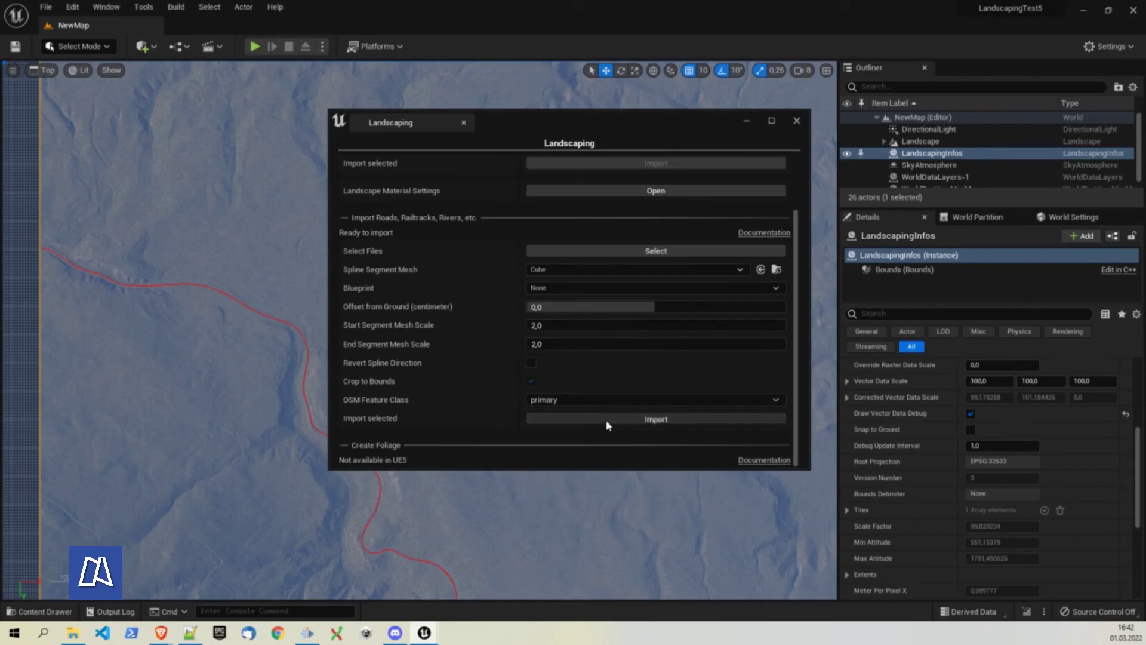
{"action": "left_click", "coordinate": [746, 121]}
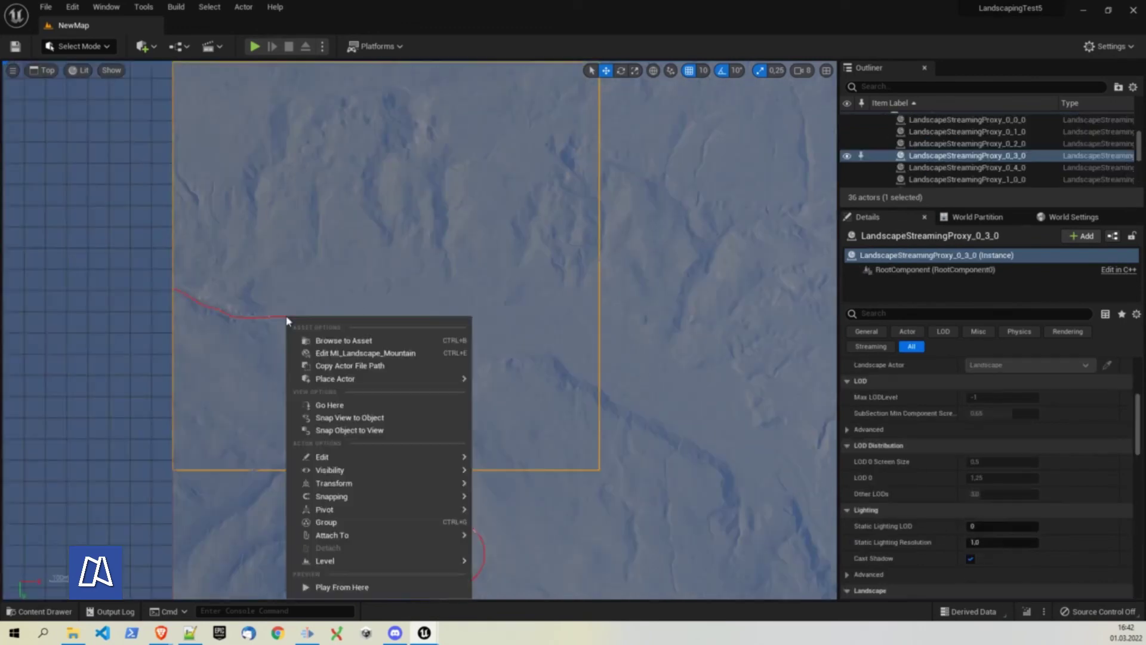
Play from a spot on the road and fly forward over the grey Cube road strip and grass.
{"action": "left_click", "coordinate": [369, 587]}
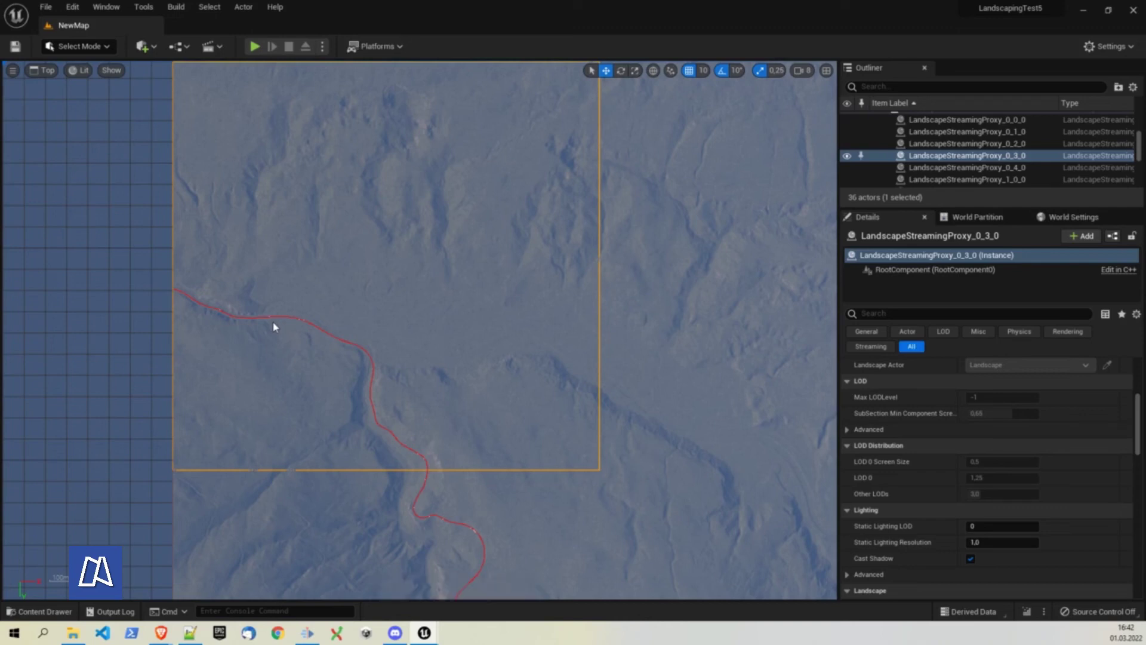
{"action": "key", "text": "w"}
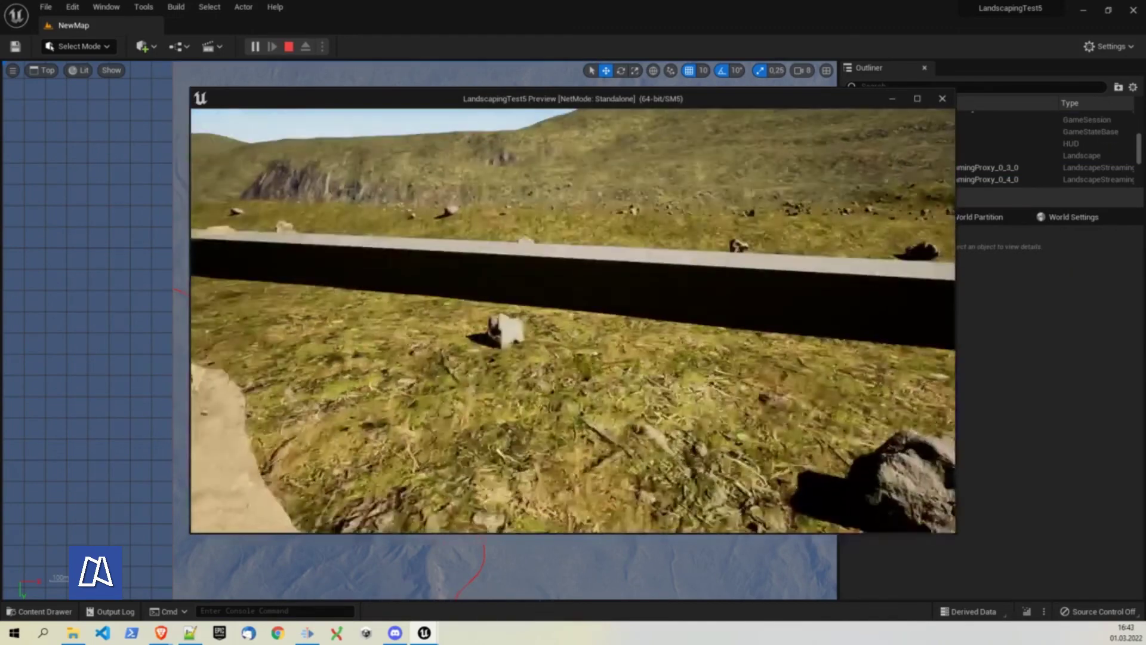
{"action": "key", "text": "w"}
{"action": "key", "text": "w"}
{"action": "key", "text": "w"}
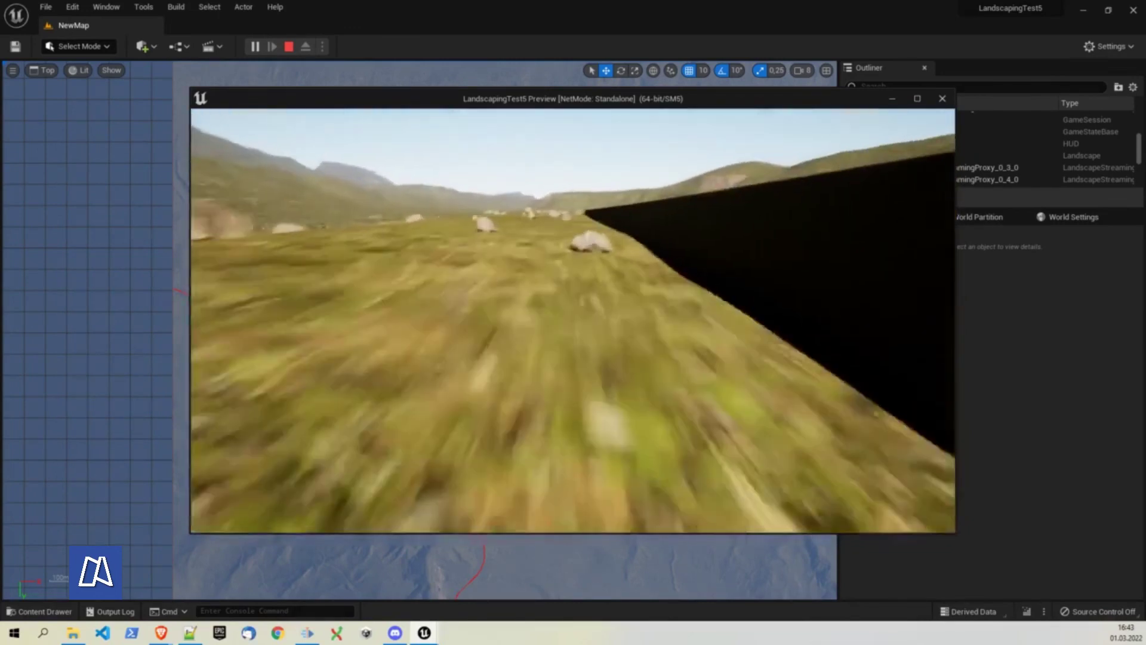
{"action": "key", "text": "w"}
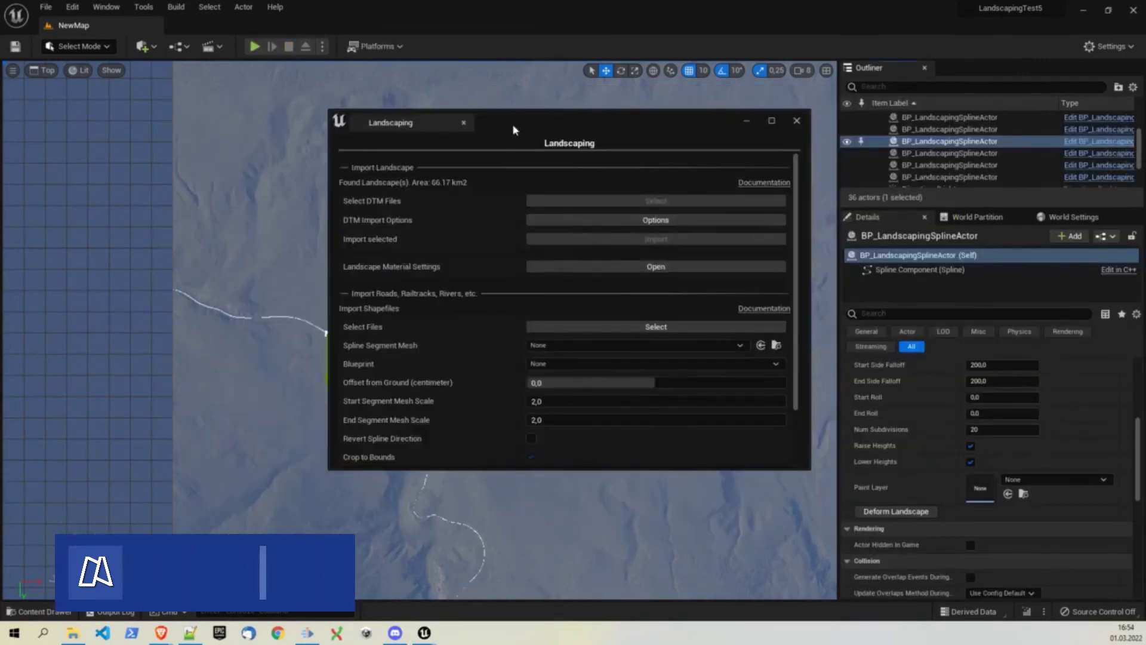
Move aside and close the Landscaping window, then switch the viewport from Top to Perspective.
{"action": "left_click_drag", "start_coordinate": [512, 124], "coordinate": [466, 136]}
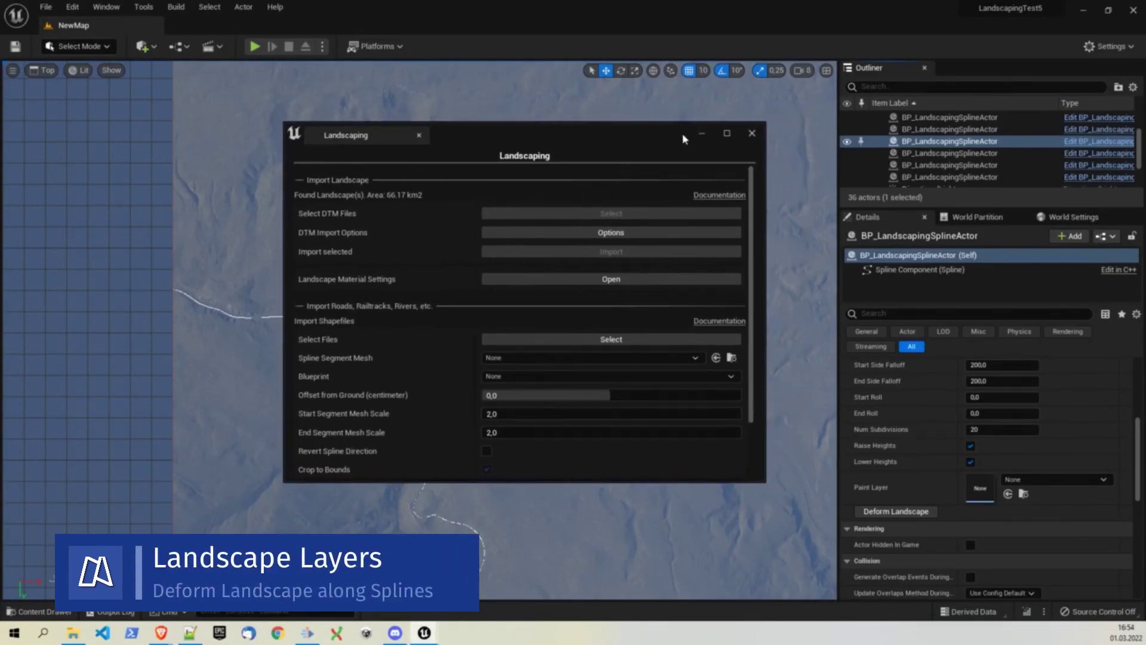
{"action": "left_click", "coordinate": [751, 133]}
{"action": "left_click", "coordinate": [44, 72]}
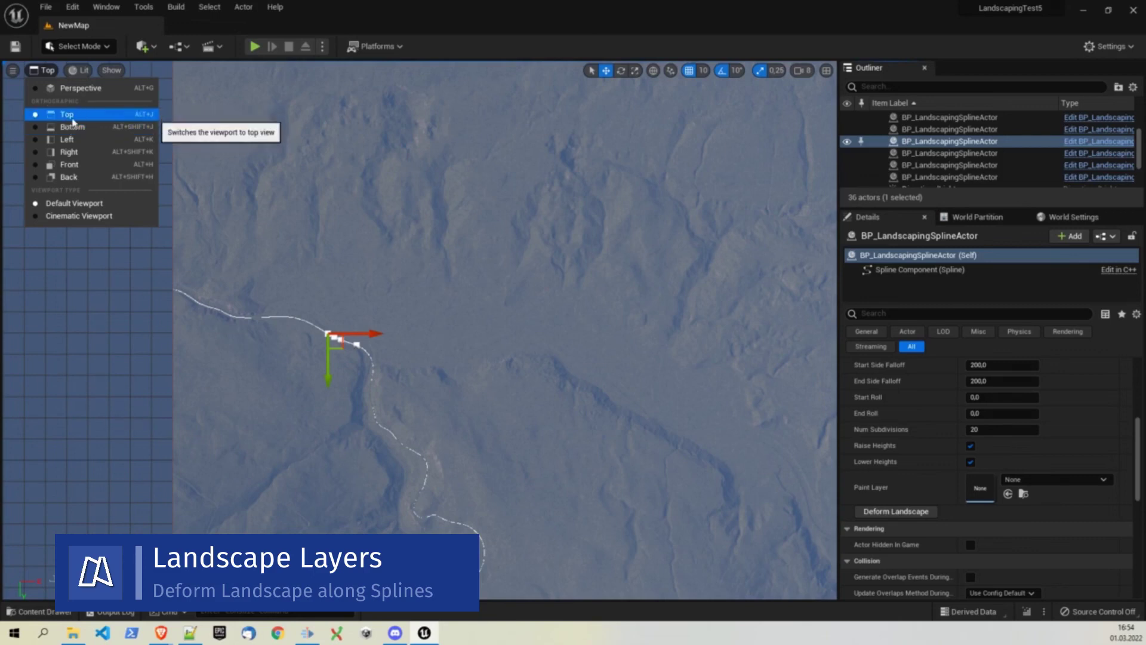
{"action": "left_click", "coordinate": [70, 92]}
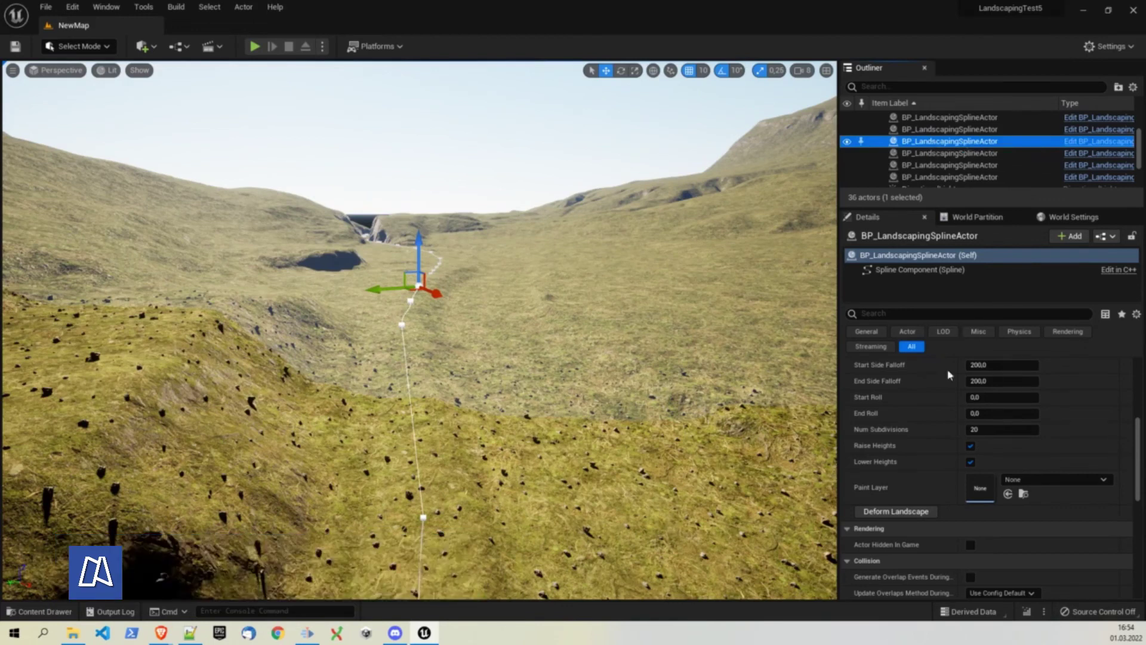
Enter 600 for the spline's End Width and Start Side Falloff, then apply Deform Landscape.
{"action": "scroll", "coordinate": [942, 430], "scroll_direction": "up", "scroll_amount": 4}
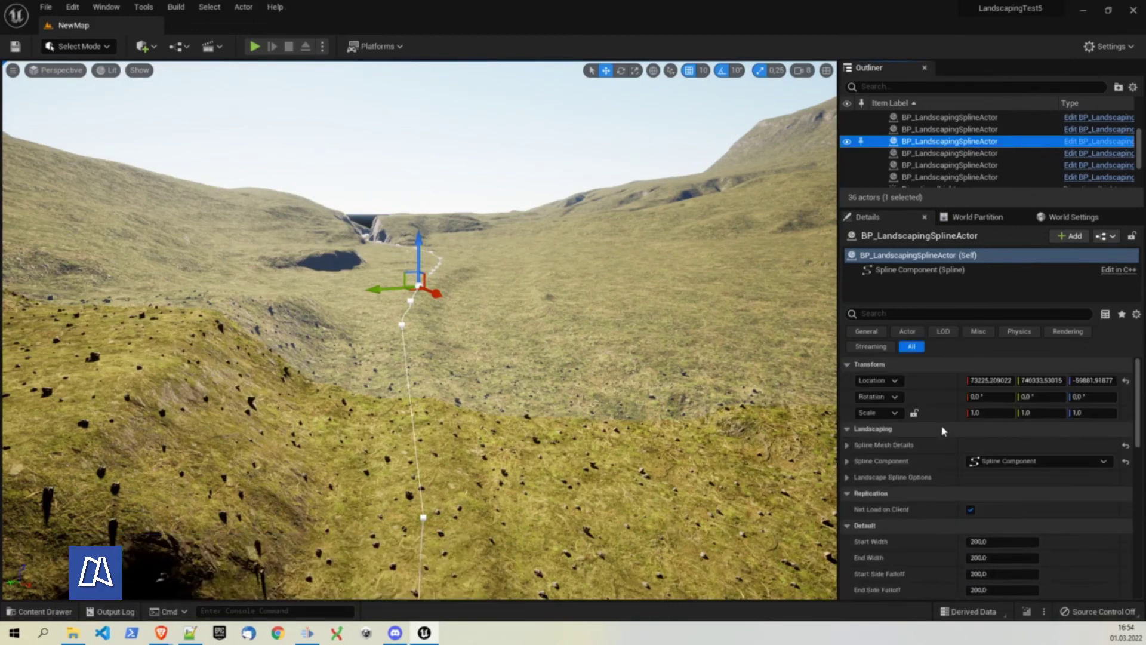
{"action": "scroll", "coordinate": [943, 429], "scroll_direction": "down", "scroll_amount": 4}
{"action": "scroll", "coordinate": [942, 429], "scroll_direction": "up", "scroll_amount": 4}
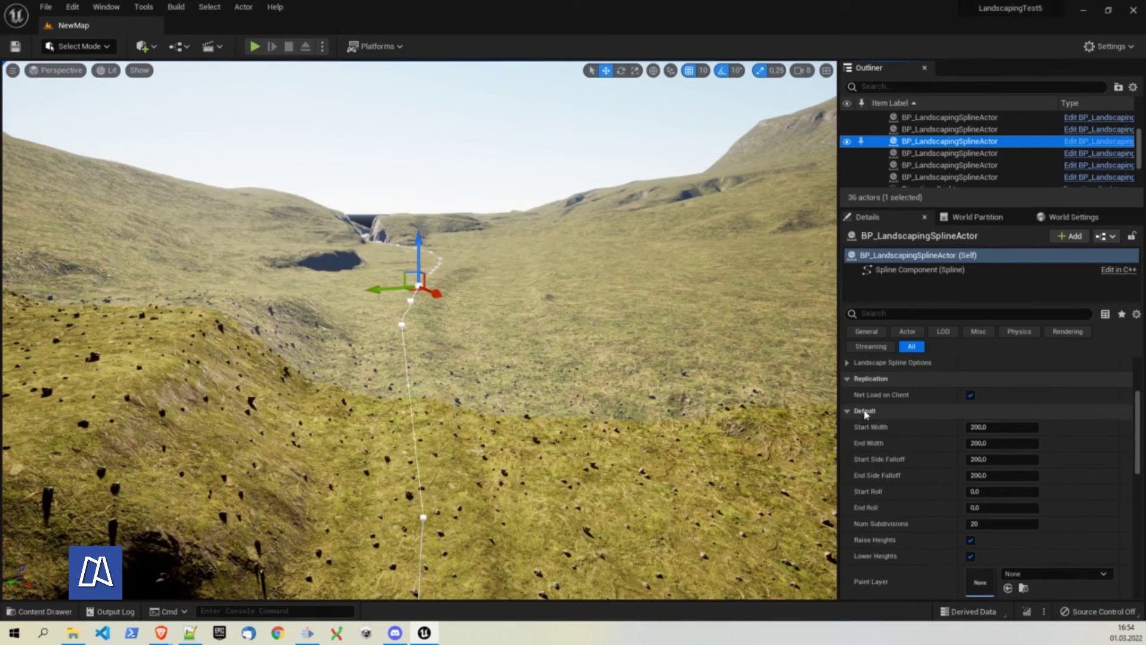
{"action": "scroll", "coordinate": [931, 460], "scroll_direction": "down", "scroll_amount": 3}
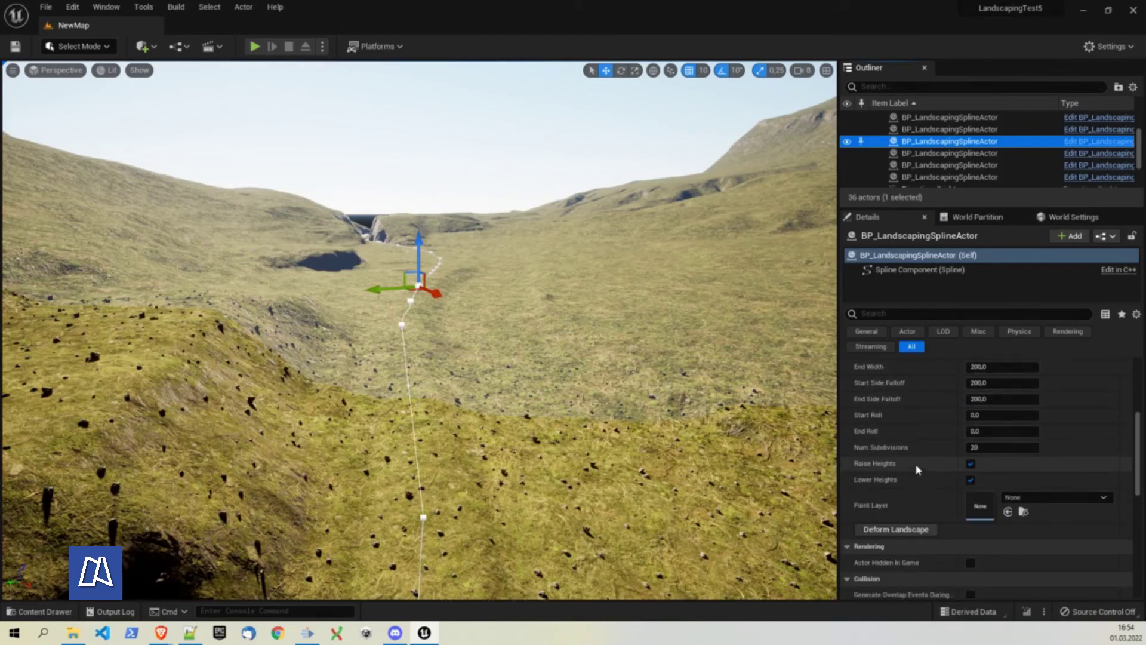
{"action": "left_click", "coordinate": [1020, 366]}
{"action": "type", "text": "600"}
{"action": "key", "text": "Tab"}
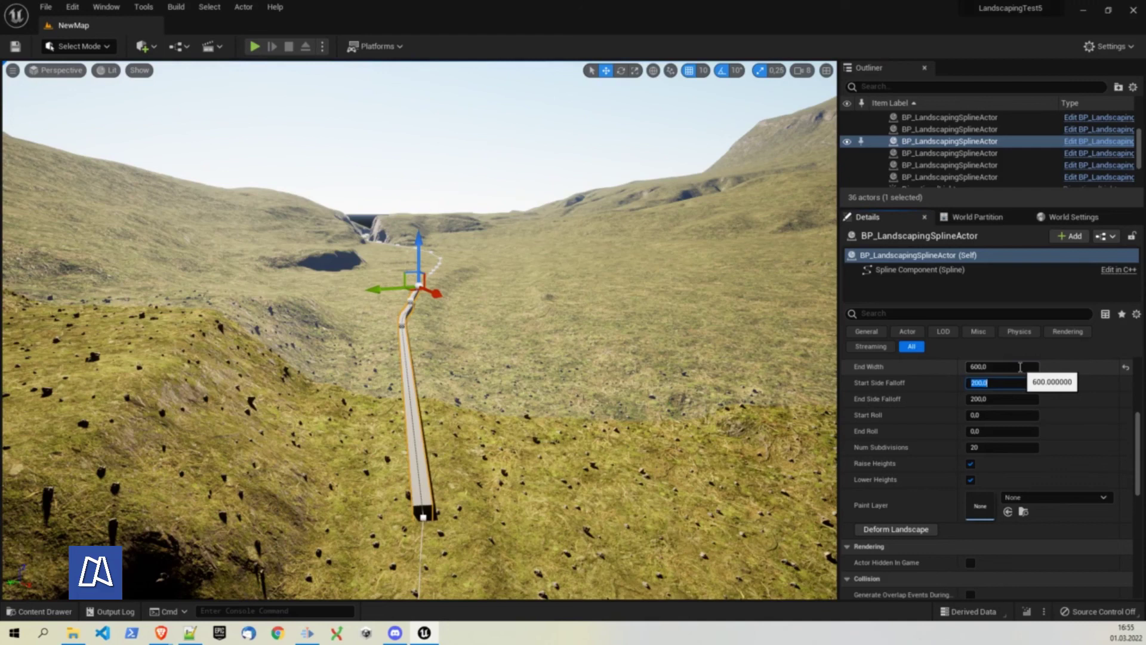
{"action": "type", "text": "600"}
{"action": "key", "text": "Tab"}
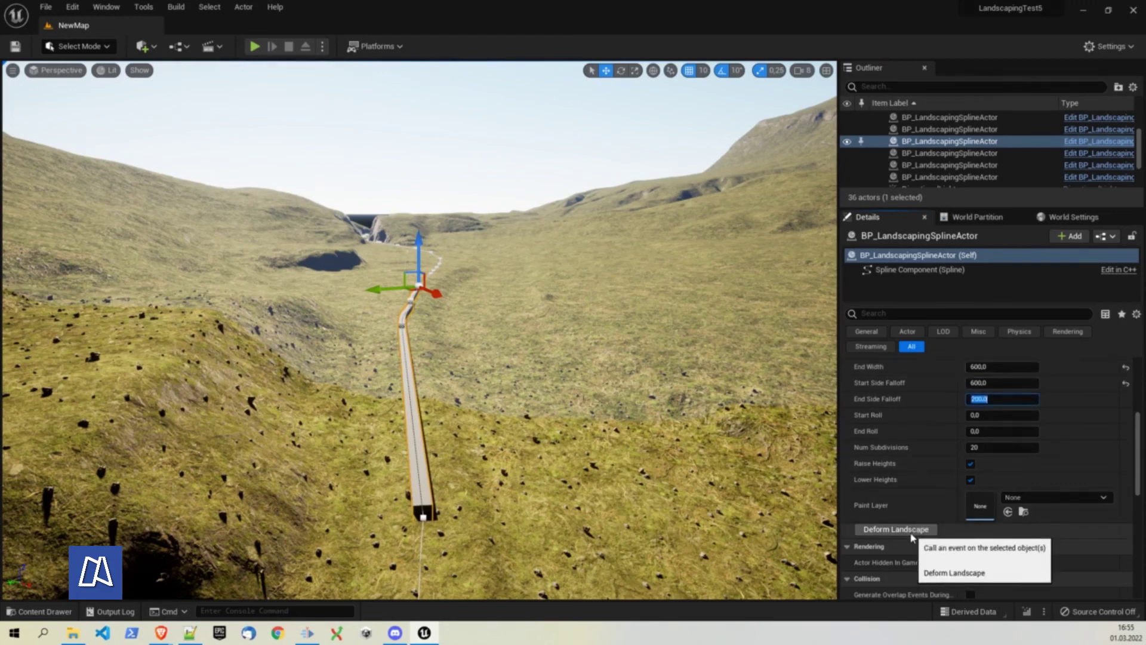
{"action": "left_click", "coordinate": [912, 536]}
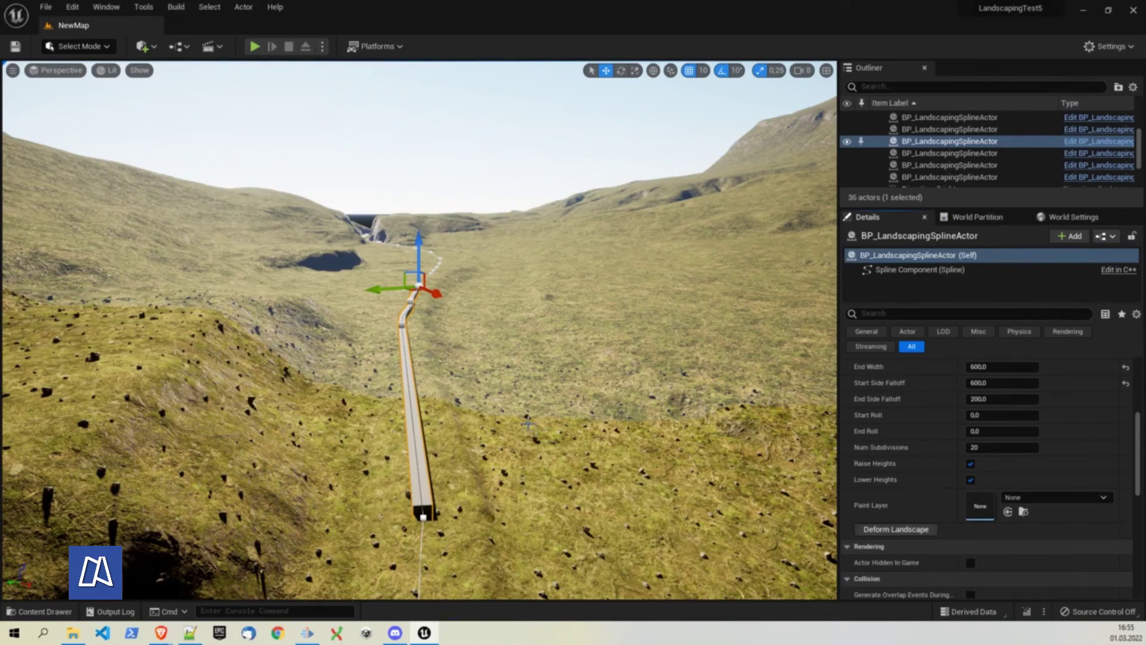
Fly the camera along the road to view the shallow carved track, then switch to File Explorer.
{"action": "mouse_move", "coordinate": [529, 426]}
{"action": "right_mouse_down"}
{"action": "mouse_move", "coordinate": [496, 423]}
{"action": "mouse_move", "coordinate": [508, 420]}
{"action": "right_mouse_up"}
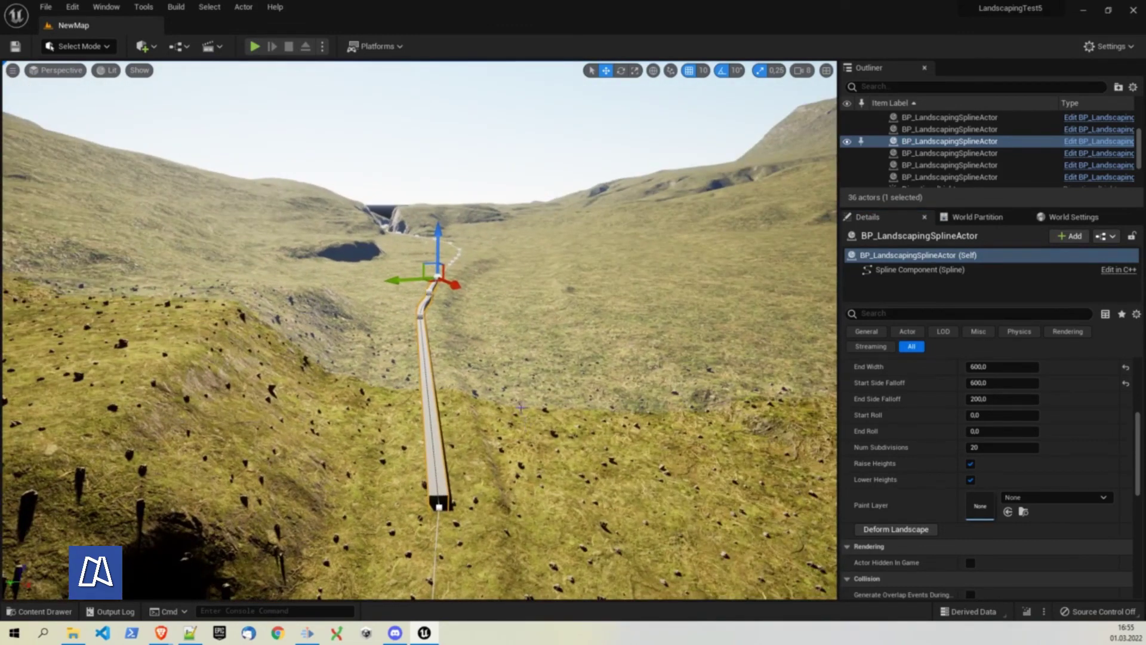
{"action": "right_click_drag", "start_coordinate": [519, 399], "coordinate": [513, 406]}
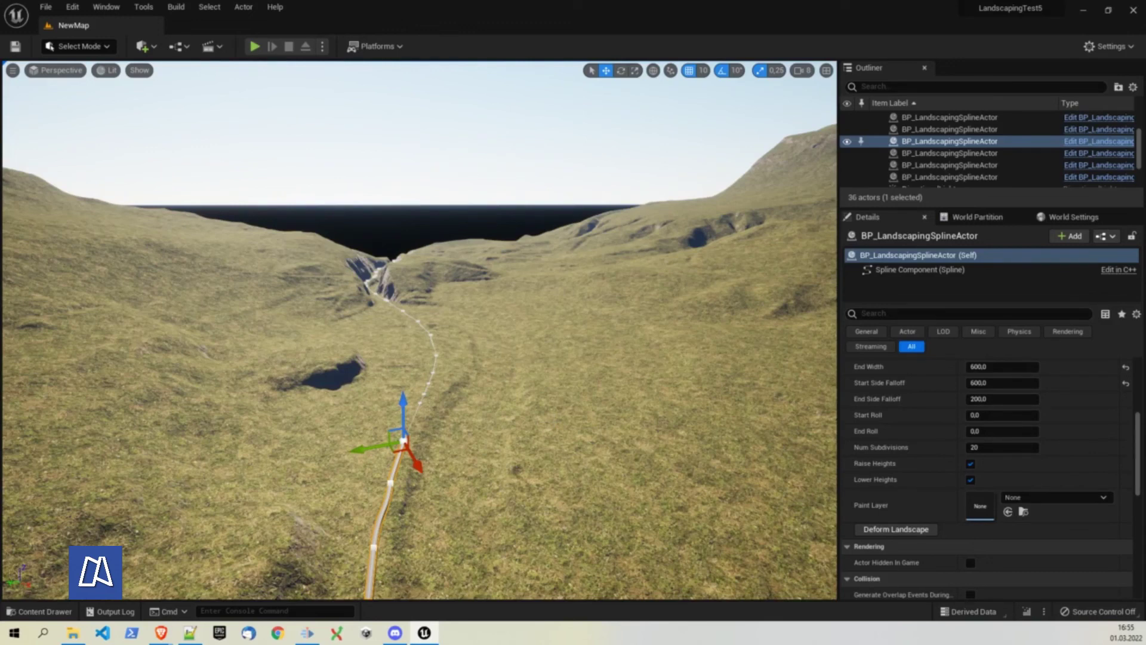
{"action": "left_click", "coordinate": [73, 633]}
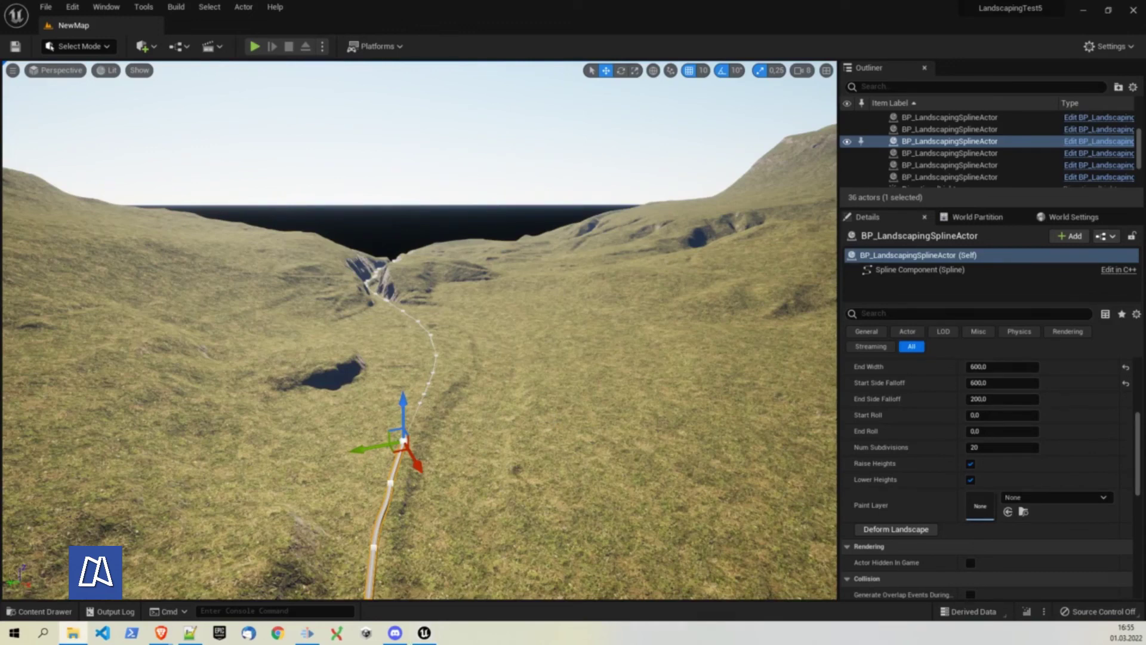